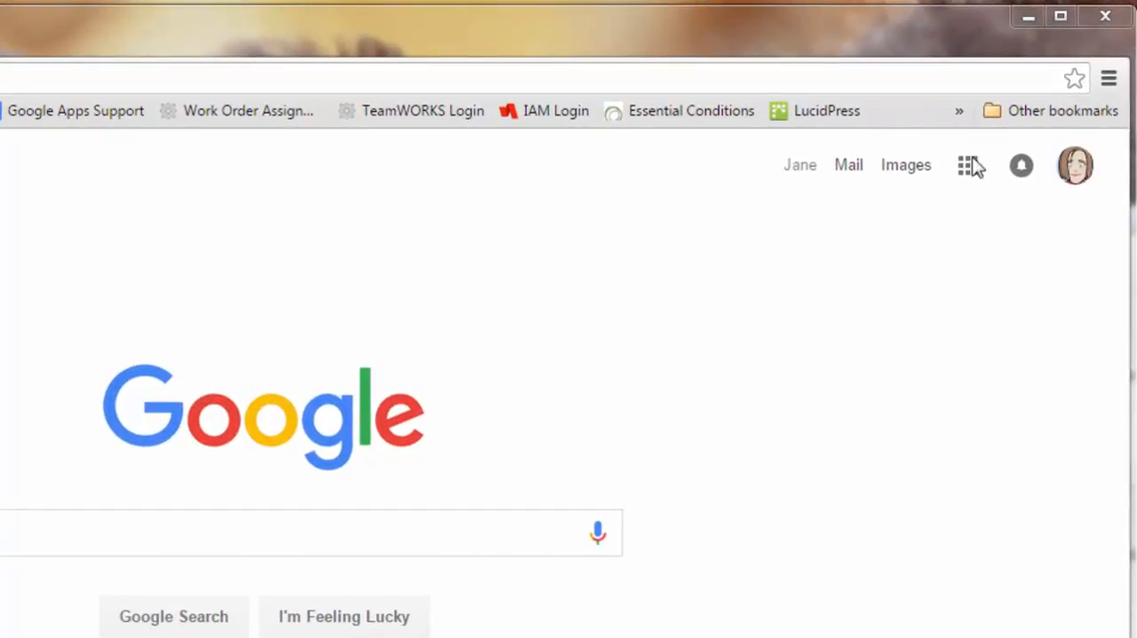
Open YouTube from the expanded list of Google apps.
{"action": "left_click", "coordinate": [971, 168]}
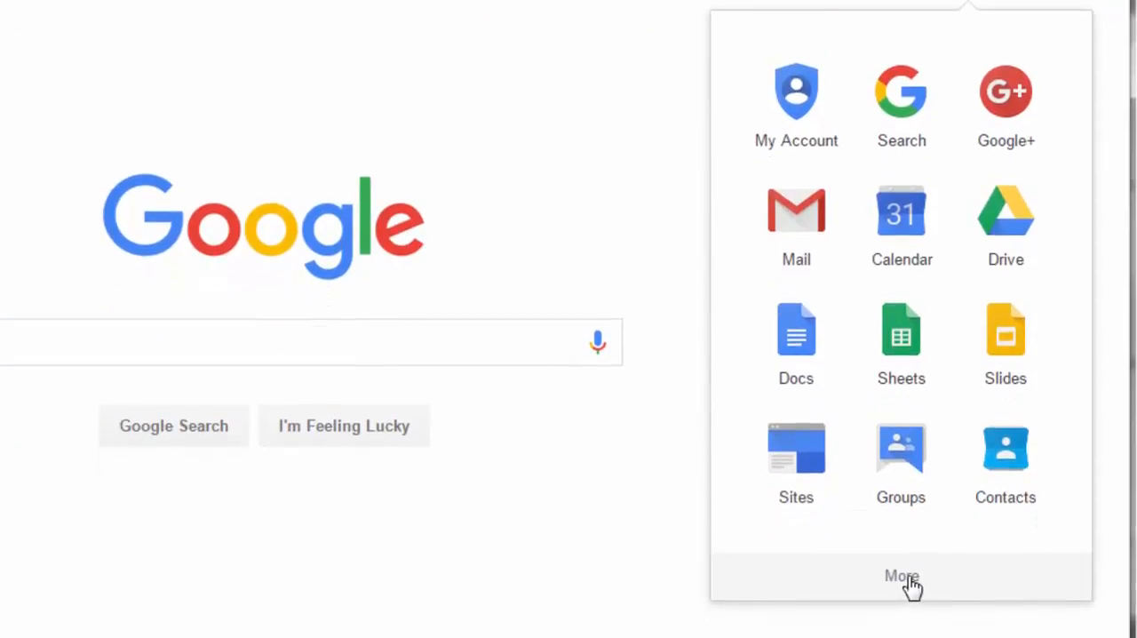
{"action": "left_click", "coordinate": [912, 579]}
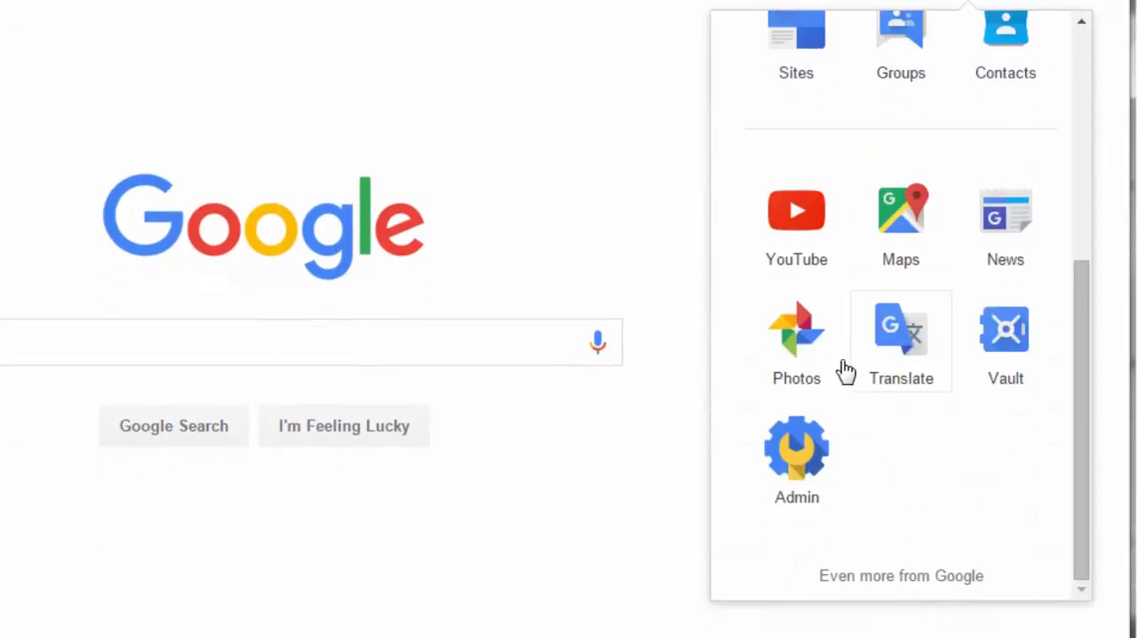
{"action": "left_click", "coordinate": [815, 227]}
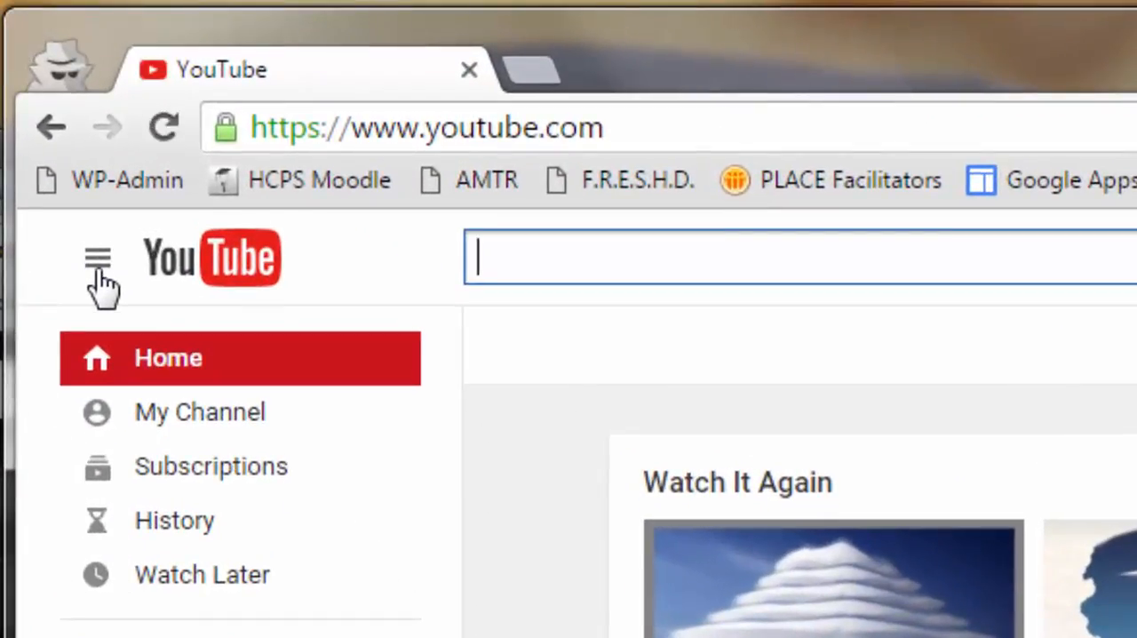
Open the account's own YouTube channel page and go to its Video Manager.
{"action": "left_click", "coordinate": [98, 272]}
{"action": "left_click", "coordinate": [100, 281]}
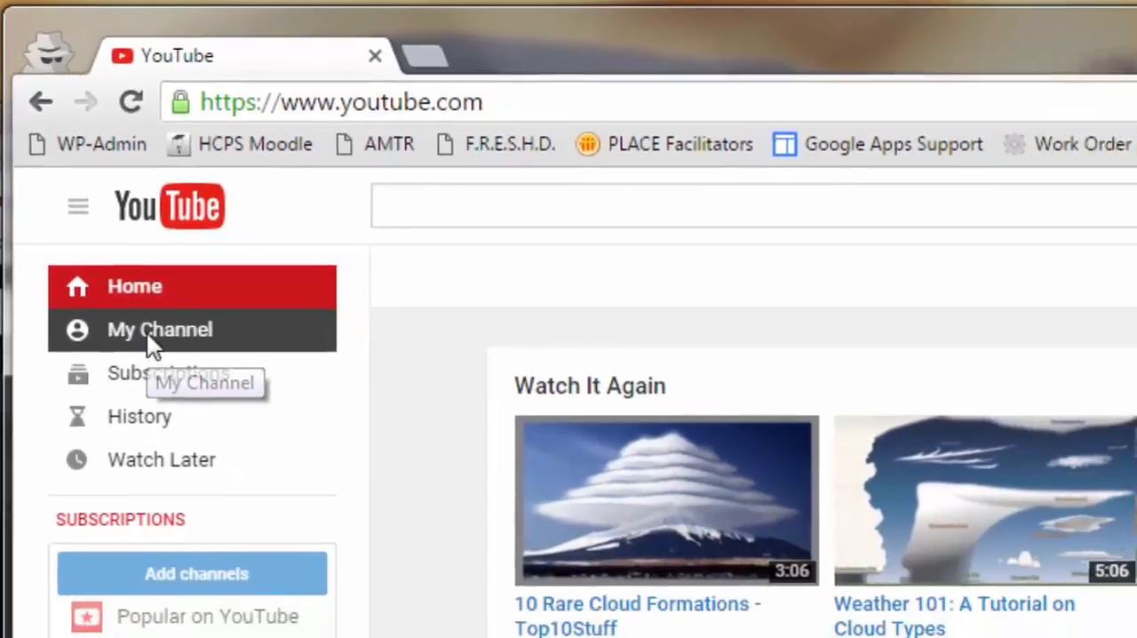
{"action": "left_click", "coordinate": [189, 431]}
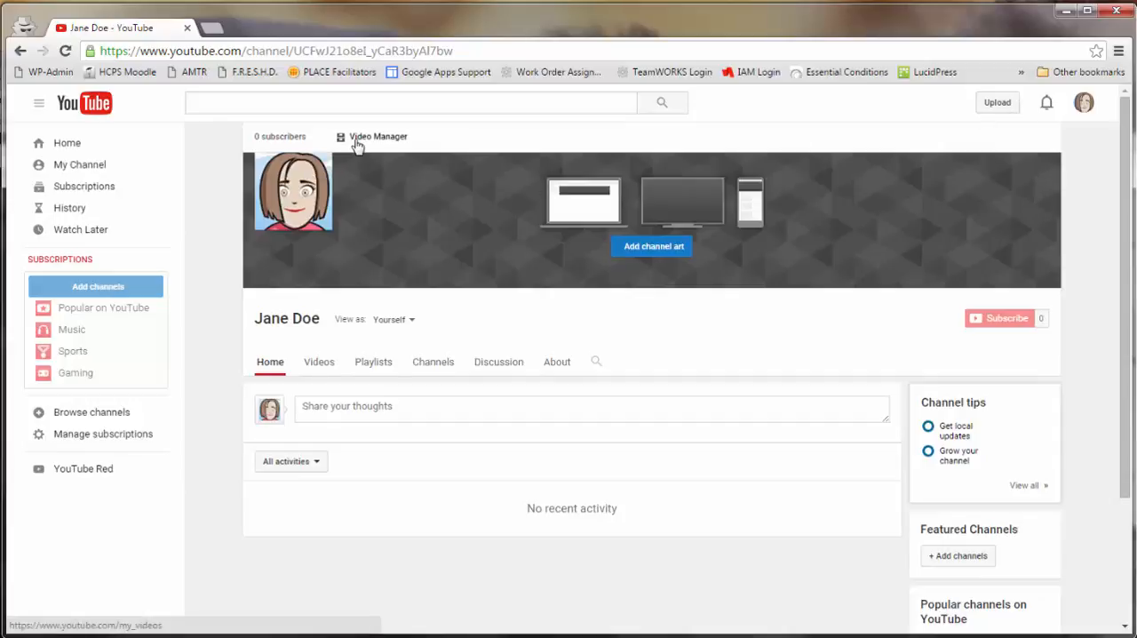
{"action": "left_click", "coordinate": [403, 140]}
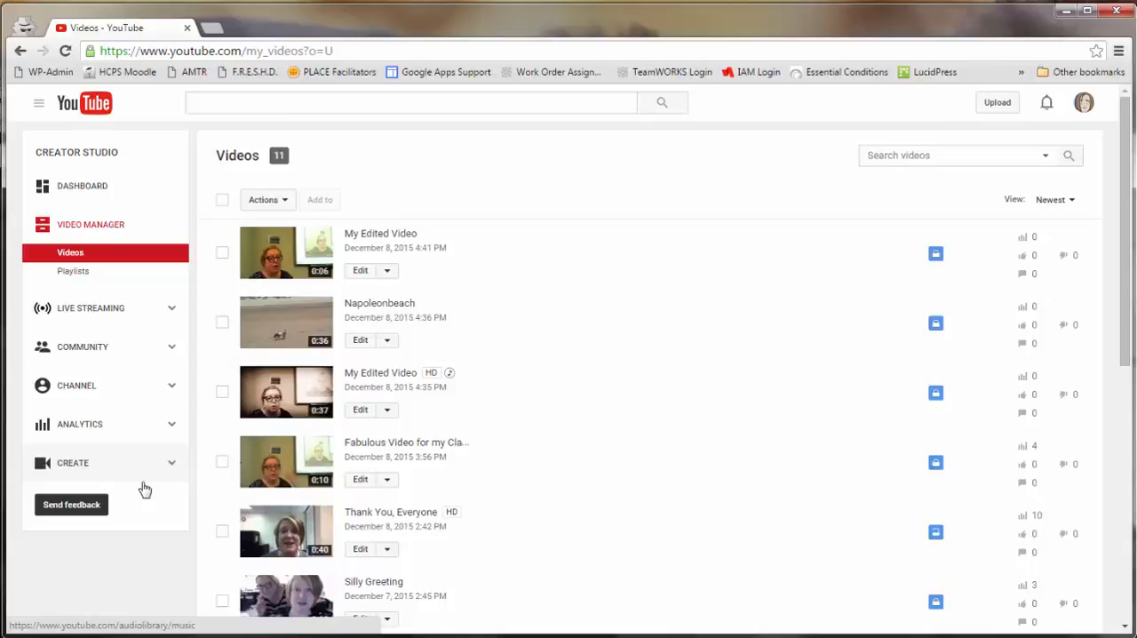
Open the channel's status and features page and examine the account status, the copyright help note and the list of available features.
{"action": "left_click", "coordinate": [136, 389]}
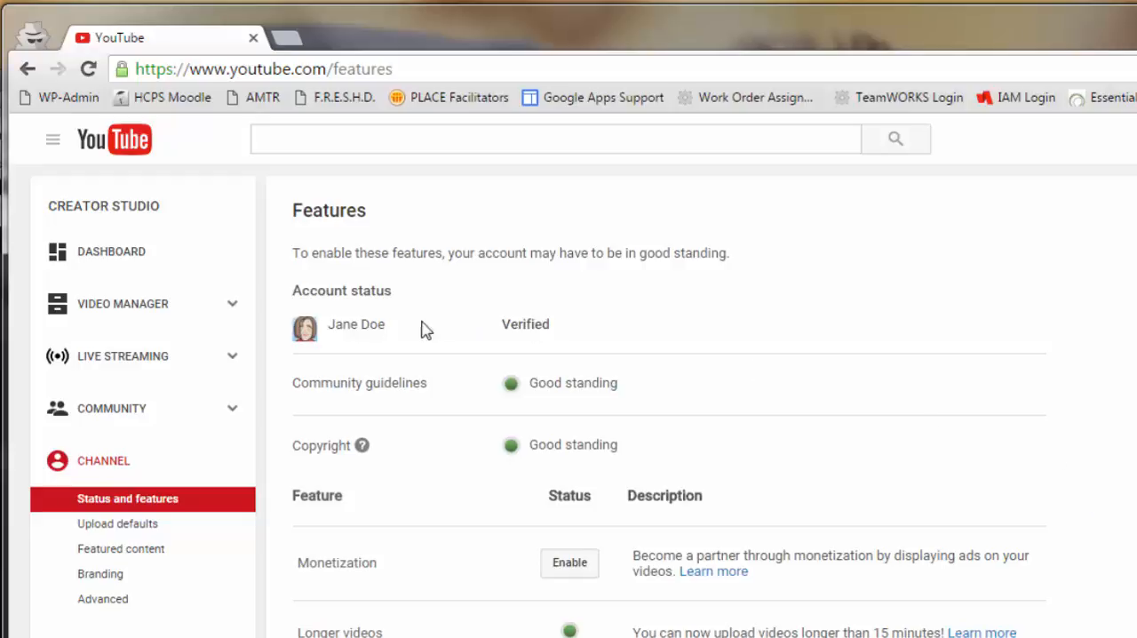
{"action": "left_click", "coordinate": [310, 330]}
{"action": "mouse_move", "coordinate": [336, 327]}
{"action": "left_click", "coordinate": [362, 446]}
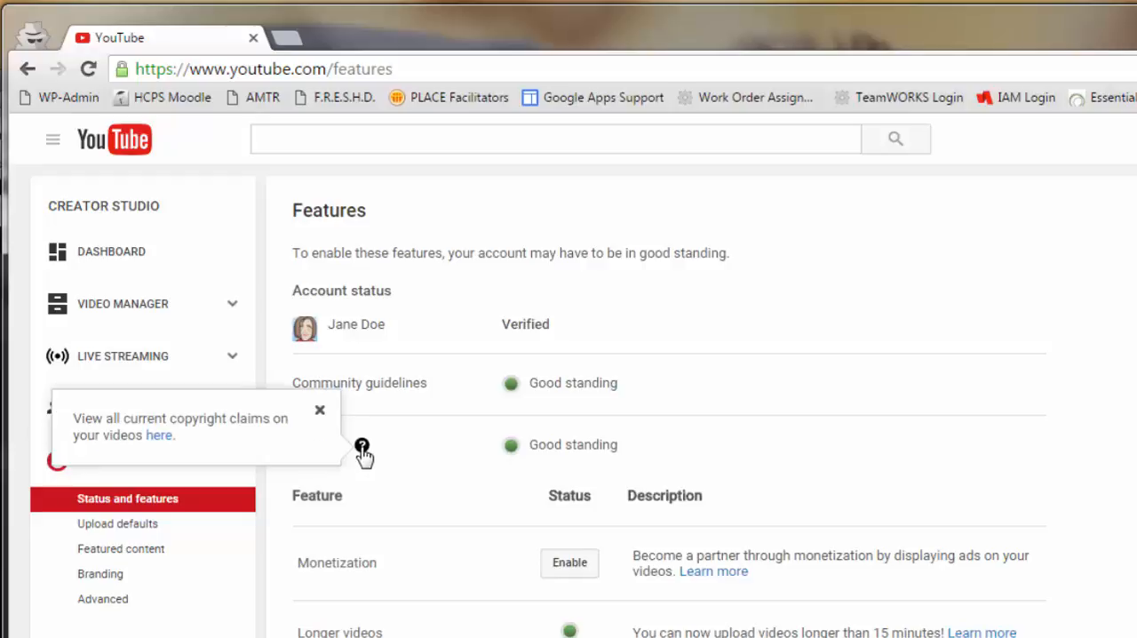
{"action": "left_click", "coordinate": [320, 413]}
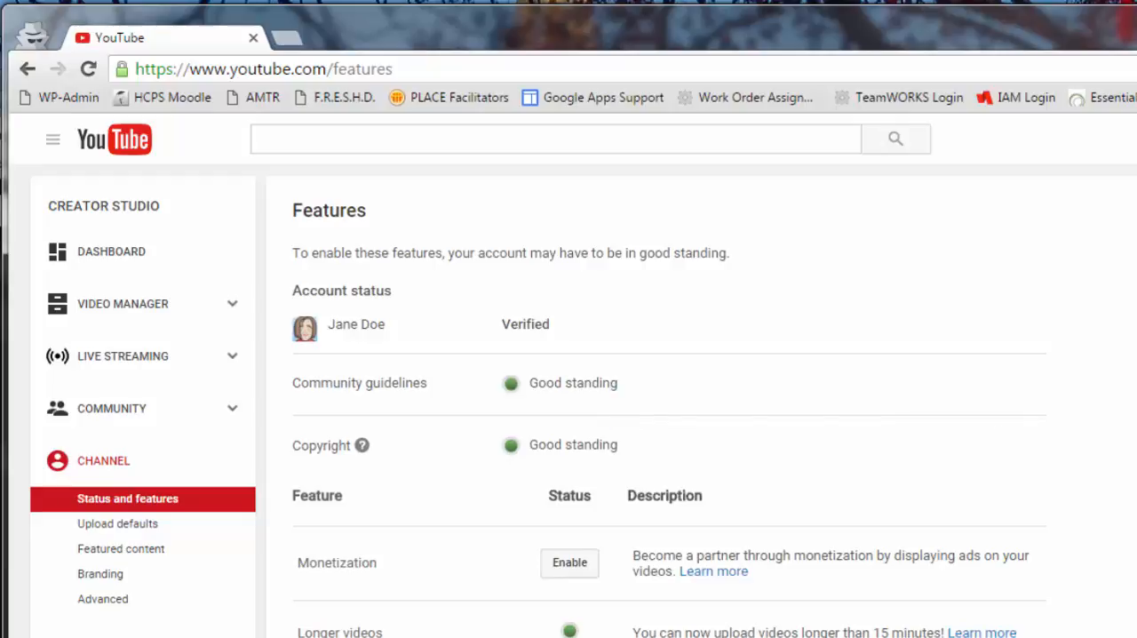
{"action": "scroll", "coordinate": [574, 375], "scroll_direction": "down", "scroll_amount": 3}
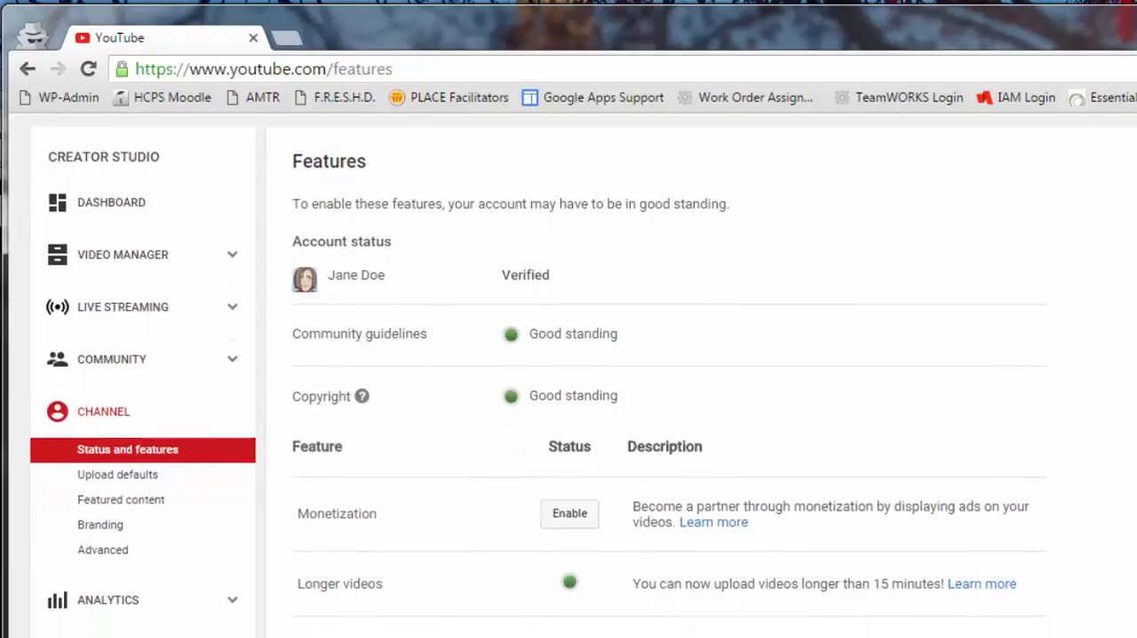
{"action": "scroll", "coordinate": [574, 375], "scroll_direction": "down", "scroll_amount": 2}
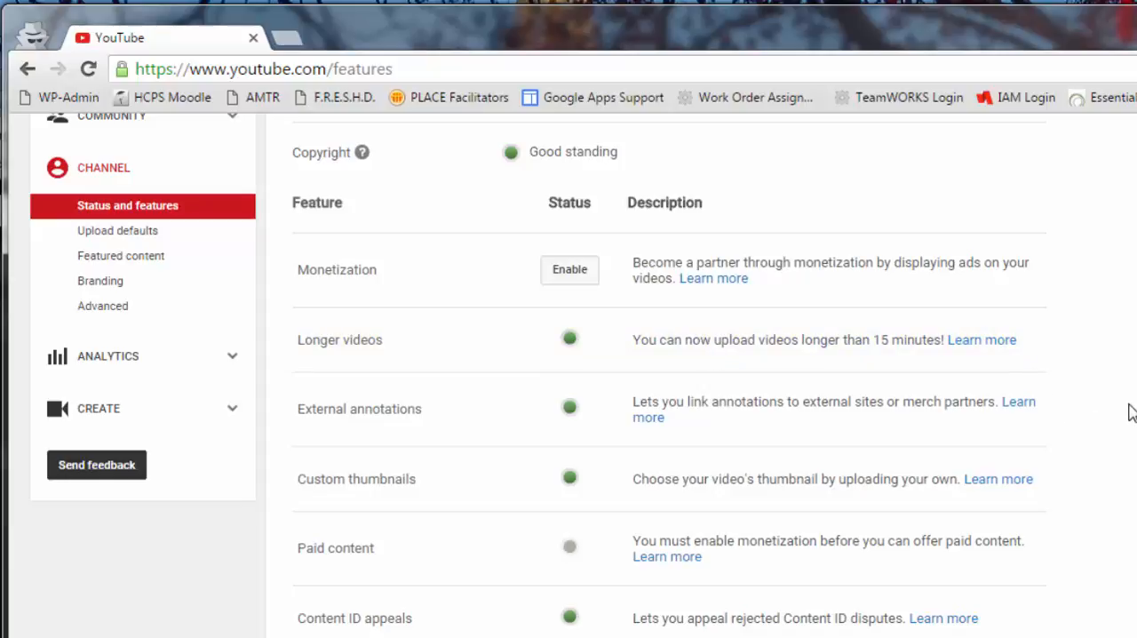
{"action": "scroll", "coordinate": [1132, 413], "scroll_direction": "down", "scroll_amount": 1}
{"action": "scroll", "coordinate": [1132, 413], "scroll_direction": "down", "scroll_amount": 1}
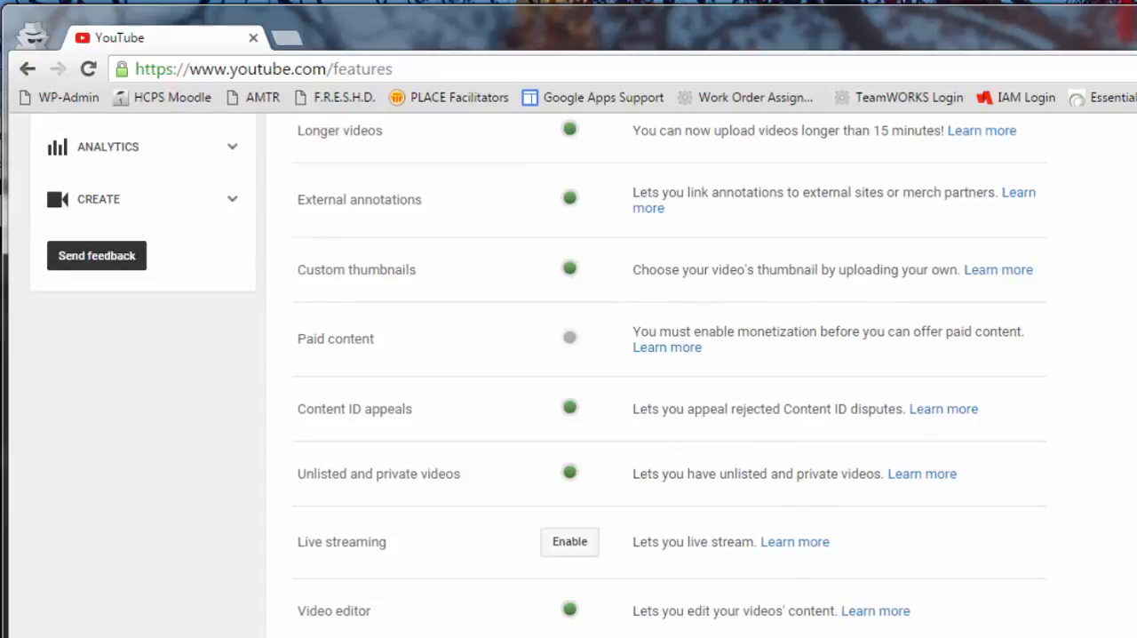
{"action": "scroll", "coordinate": [1132, 413], "scroll_direction": "up", "scroll_amount": 5}
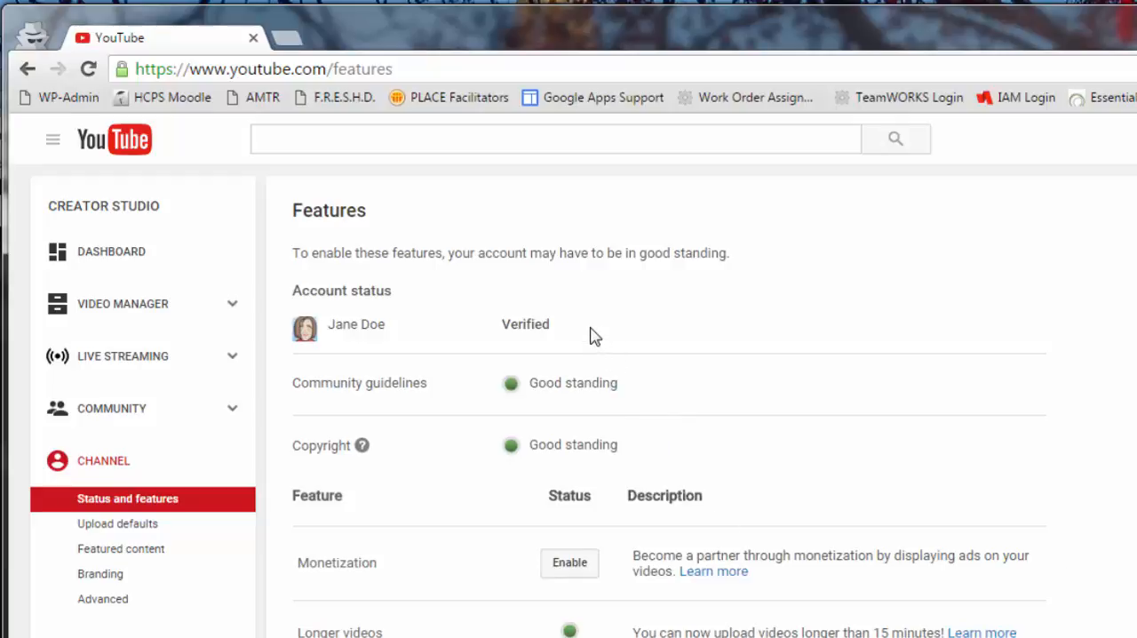
{"action": "scroll", "coordinate": [1132, 413], "scroll_direction": "down", "scroll_amount": 2}
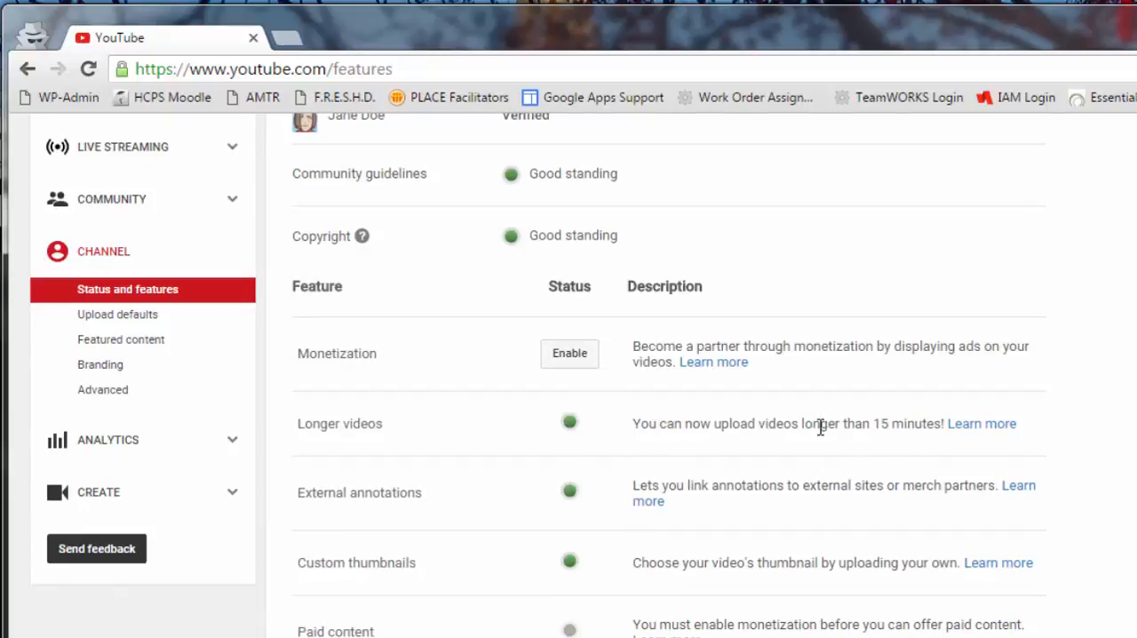
{"action": "scroll", "coordinate": [881, 424], "scroll_direction": "up", "scroll_amount": 2}
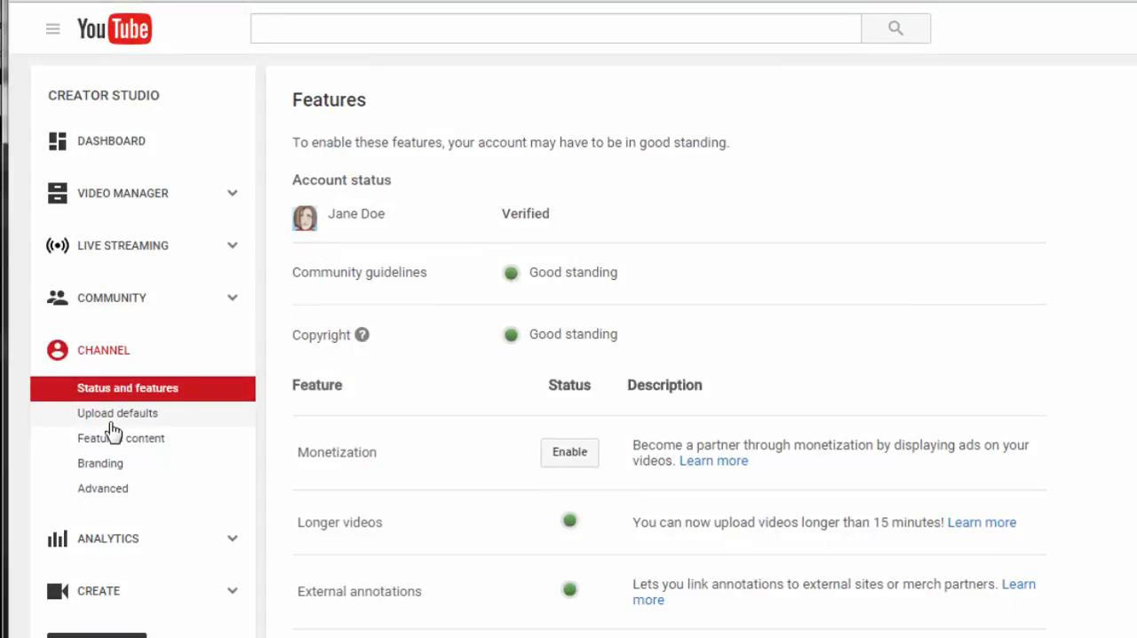
In the channel's upload defaults, set the privacy to Private and the category to Education.
{"action": "left_click", "coordinate": [112, 417]}
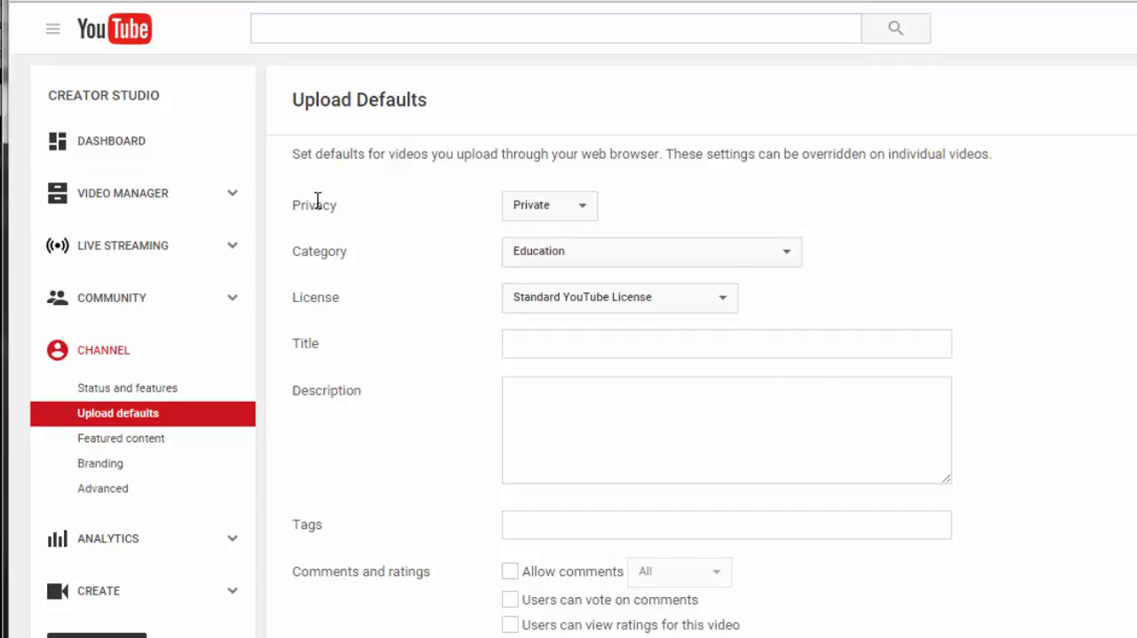
{"action": "left_click", "coordinate": [583, 214]}
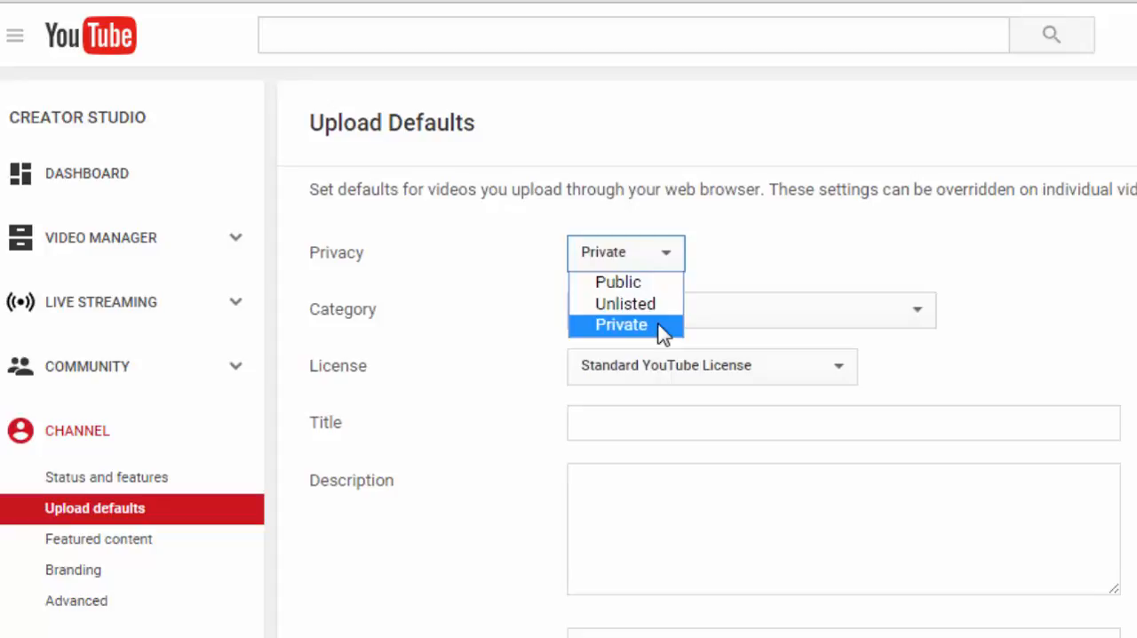
{"action": "left_click", "coordinate": [662, 326]}
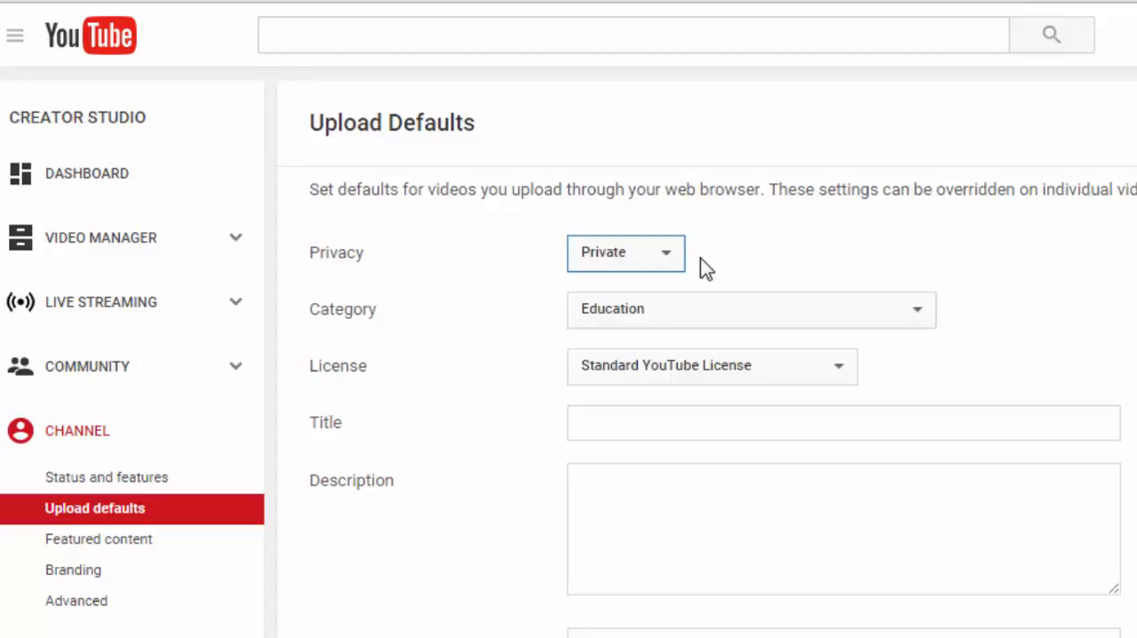
{"action": "left_click", "coordinate": [924, 320]}
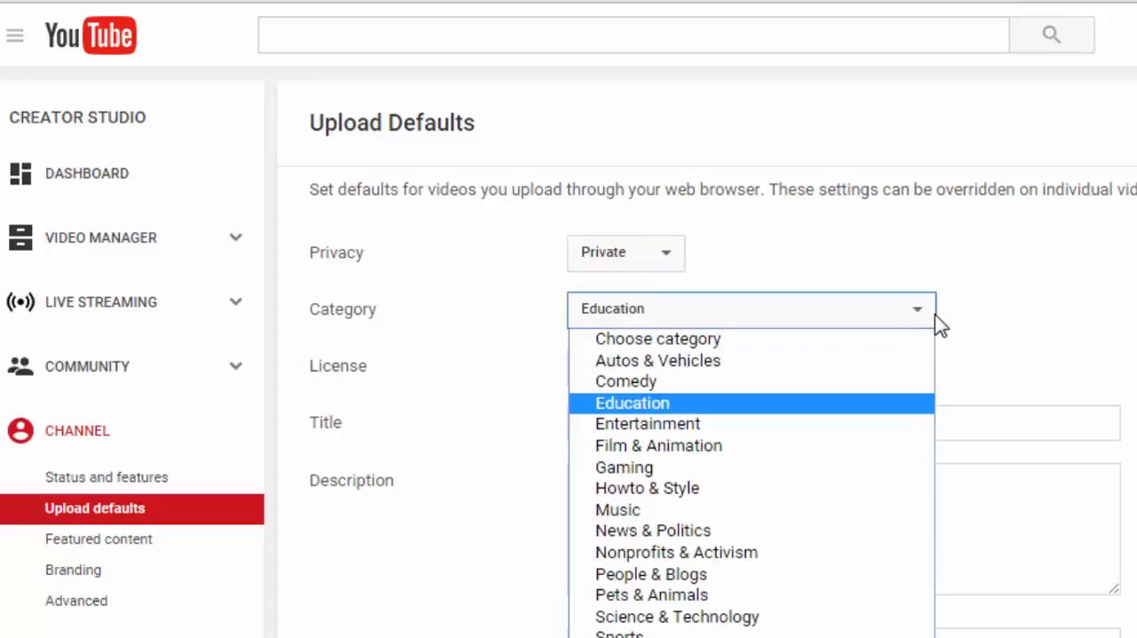
{"action": "left_click", "coordinate": [668, 405]}
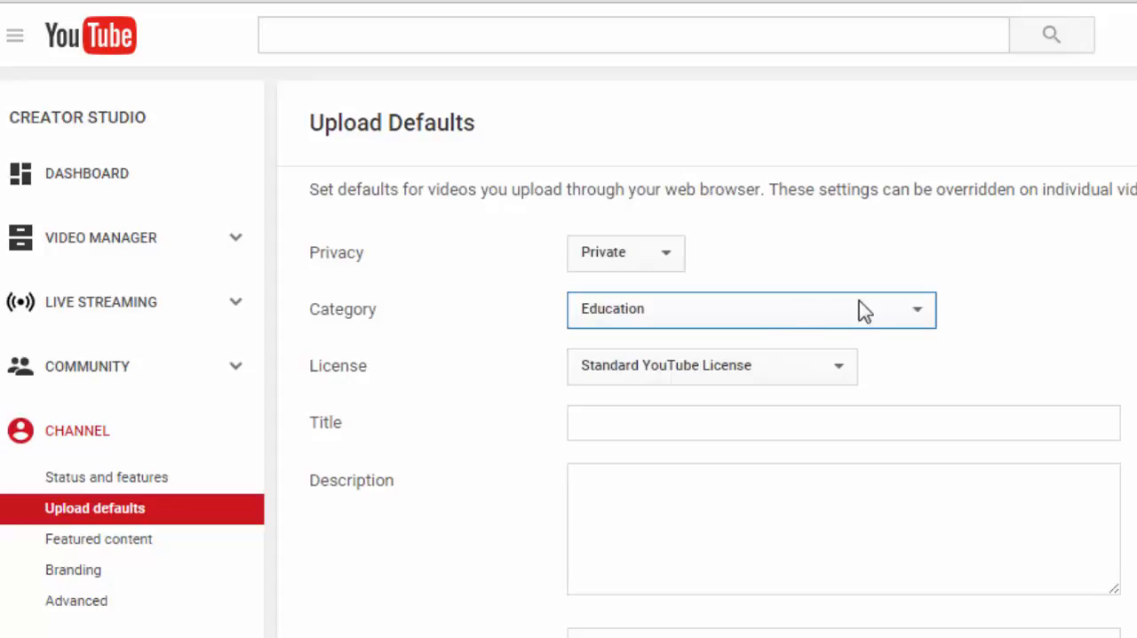
Check the license choices and set the default license to Standard YouTube License.
{"action": "left_click", "coordinate": [830, 364]}
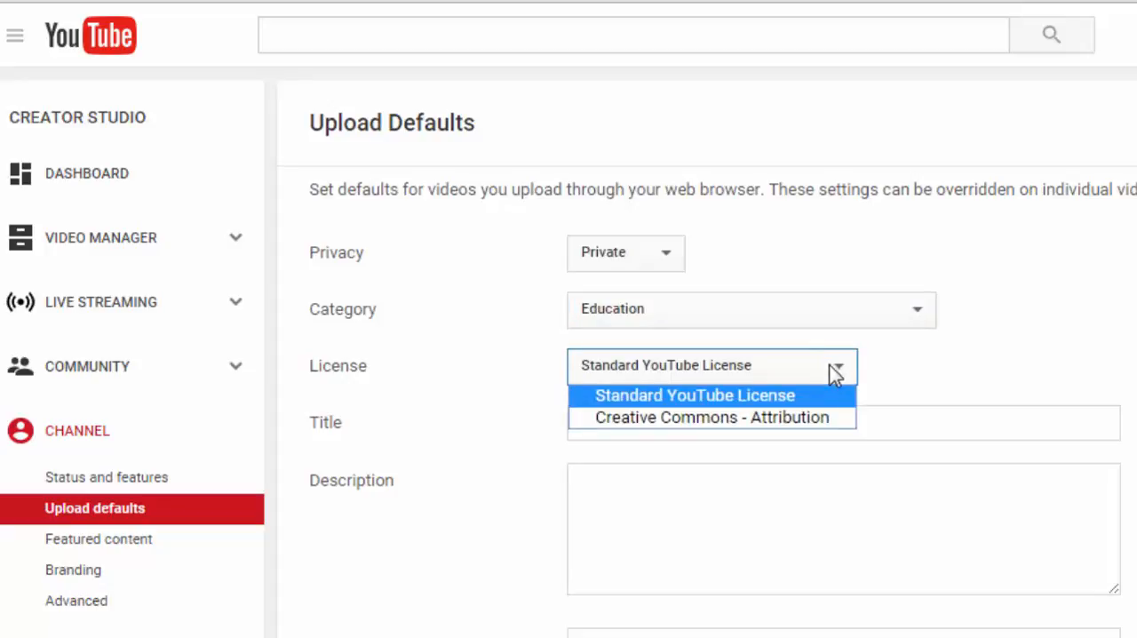
{"action": "left_click", "coordinate": [826, 397]}
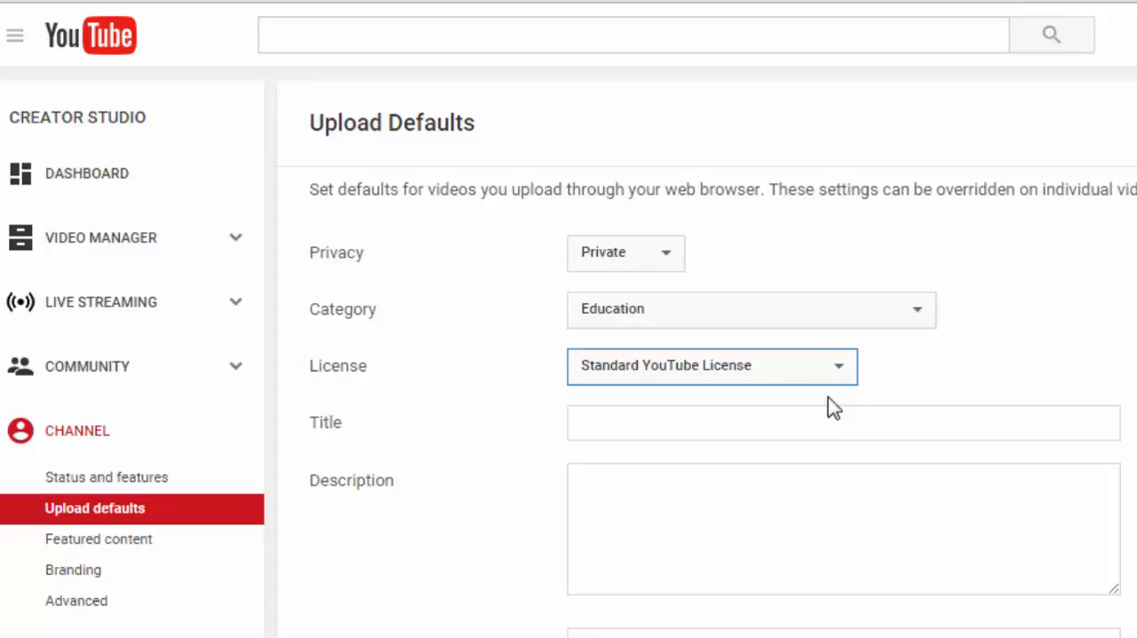
{"action": "left_click", "coordinate": [838, 373]}
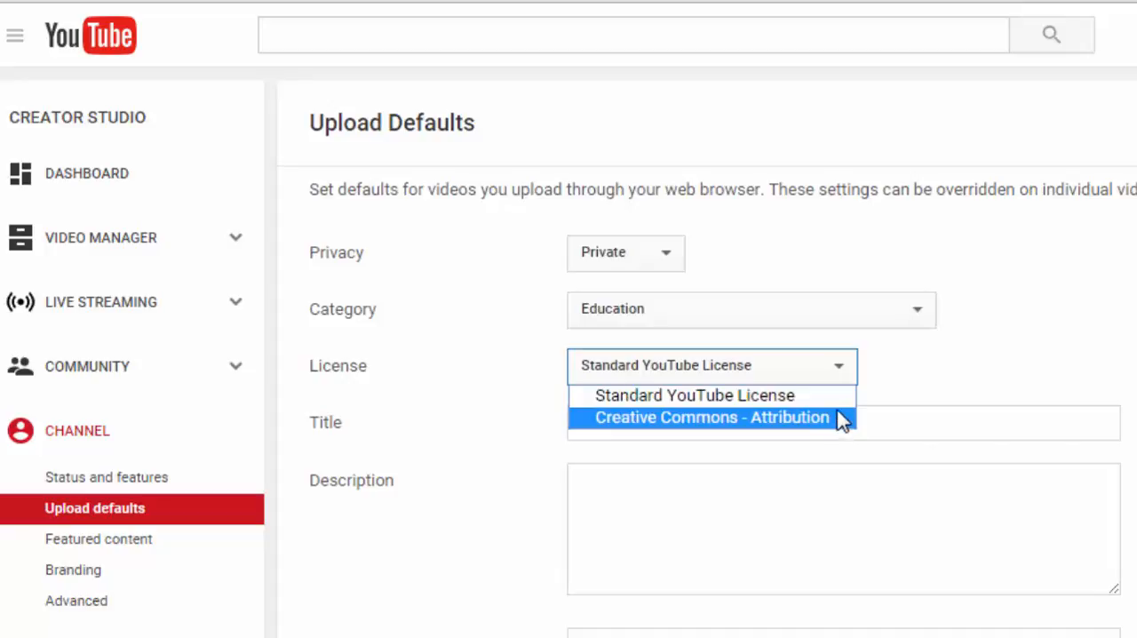
{"action": "left_click", "coordinate": [836, 401]}
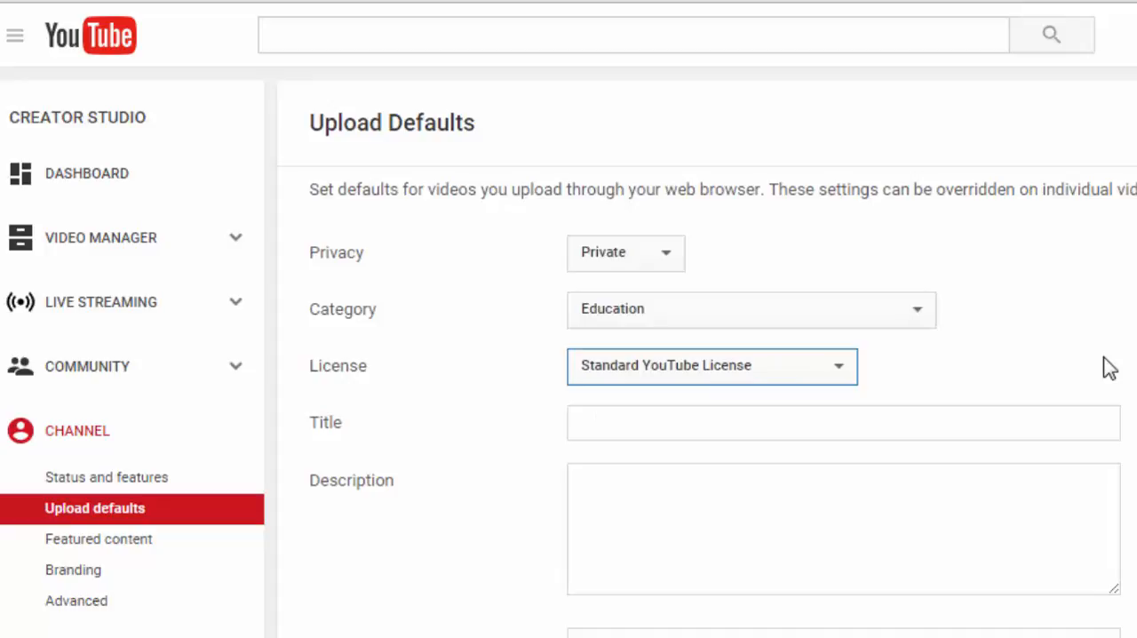
Look over the default title, description and tags fields of the upload defaults.
{"action": "scroll", "coordinate": [1110, 368], "scroll_direction": "down", "scroll_amount": 3}
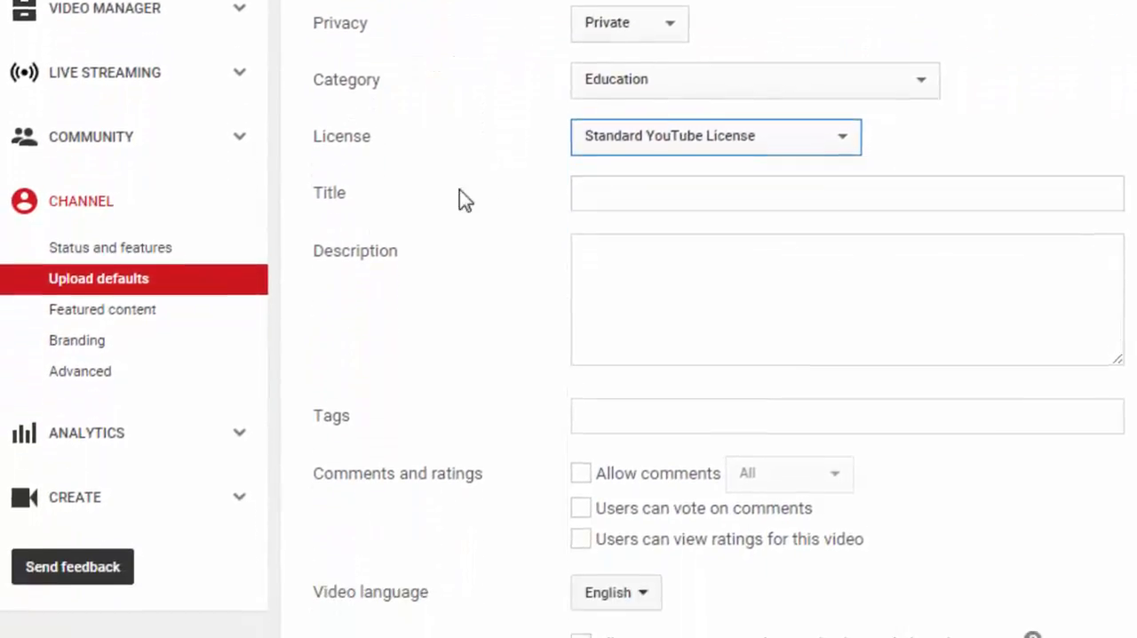
{"action": "left_click", "coordinate": [681, 137]}
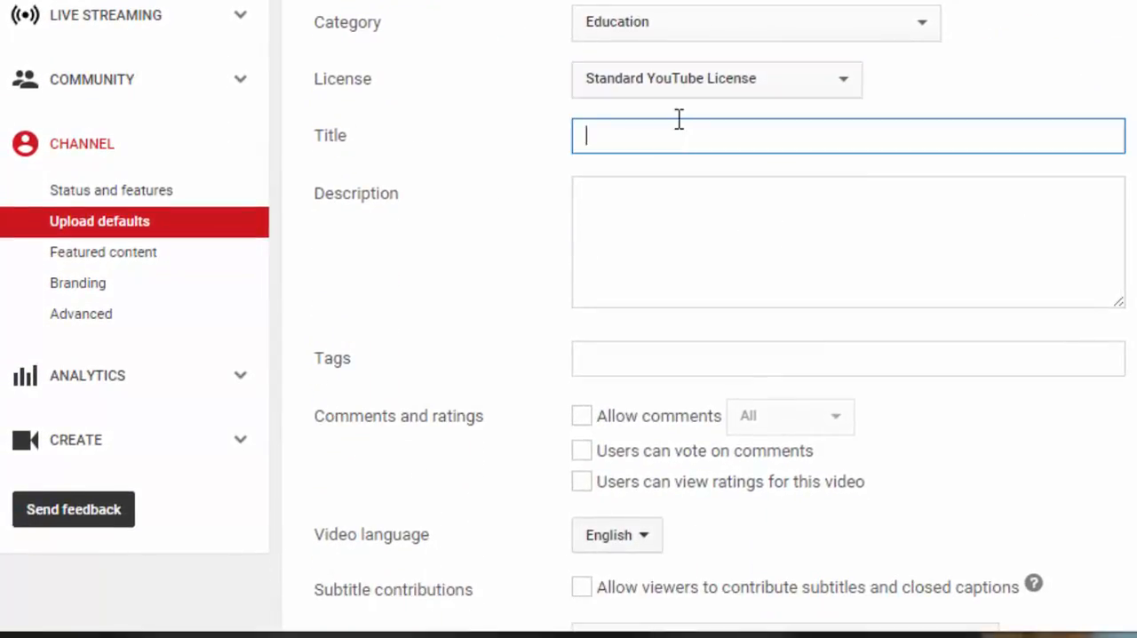
{"action": "scroll", "coordinate": [897, 127], "scroll_direction": "down", "scroll_amount": 1}
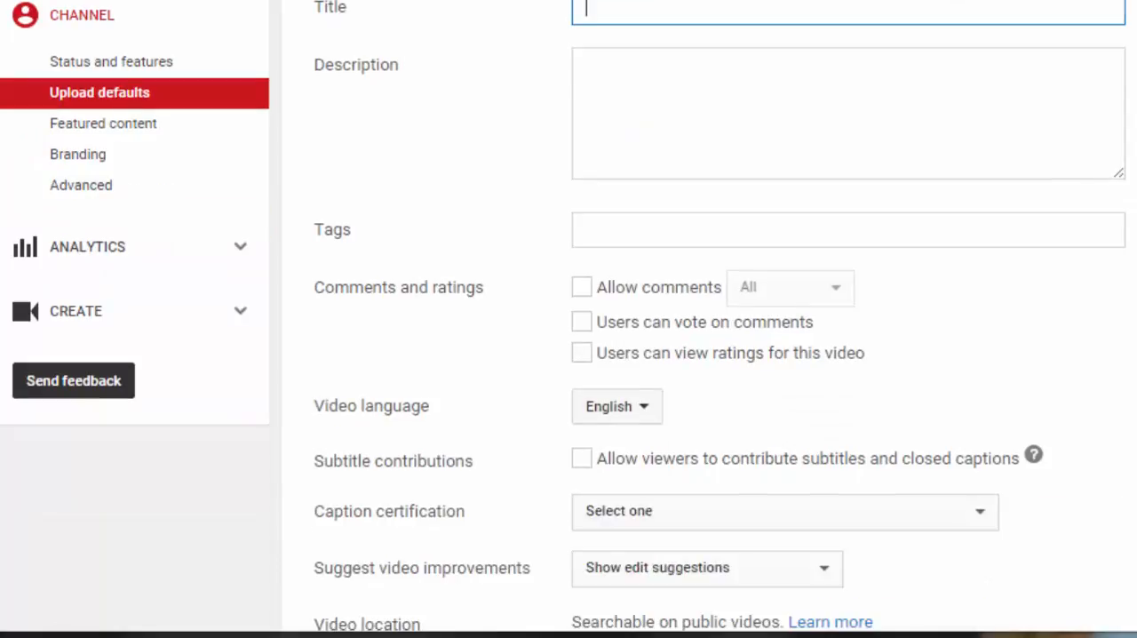
{"action": "left_click", "coordinate": [824, 92]}
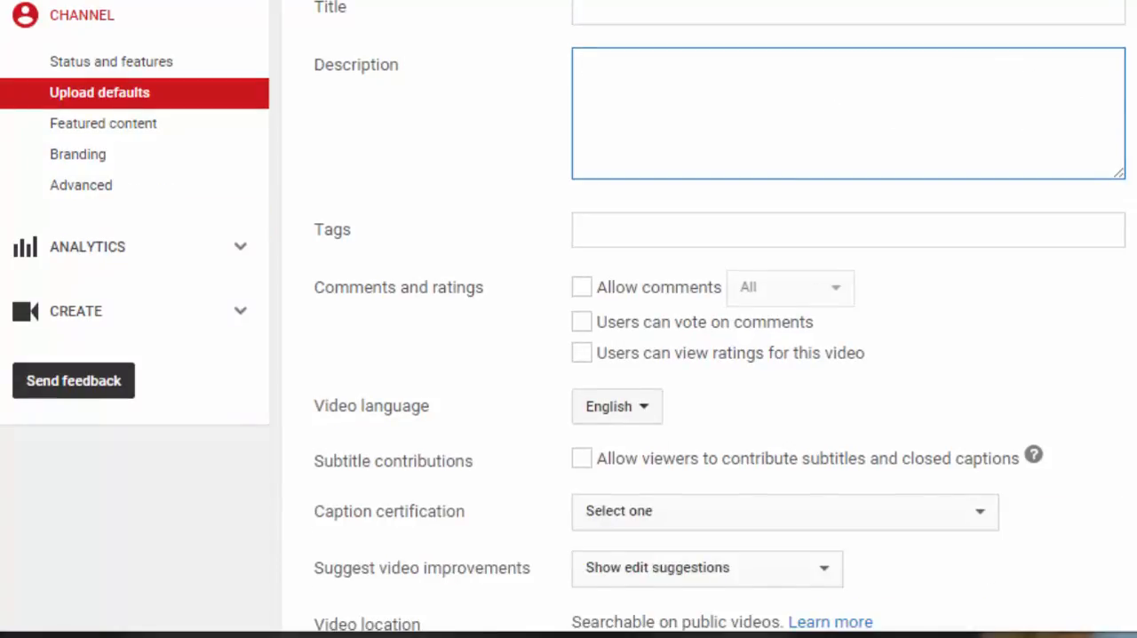
{"action": "scroll", "coordinate": [1035, 80], "scroll_direction": "down", "scroll_amount": 1}
{"action": "left_click", "coordinate": [666, 107]}
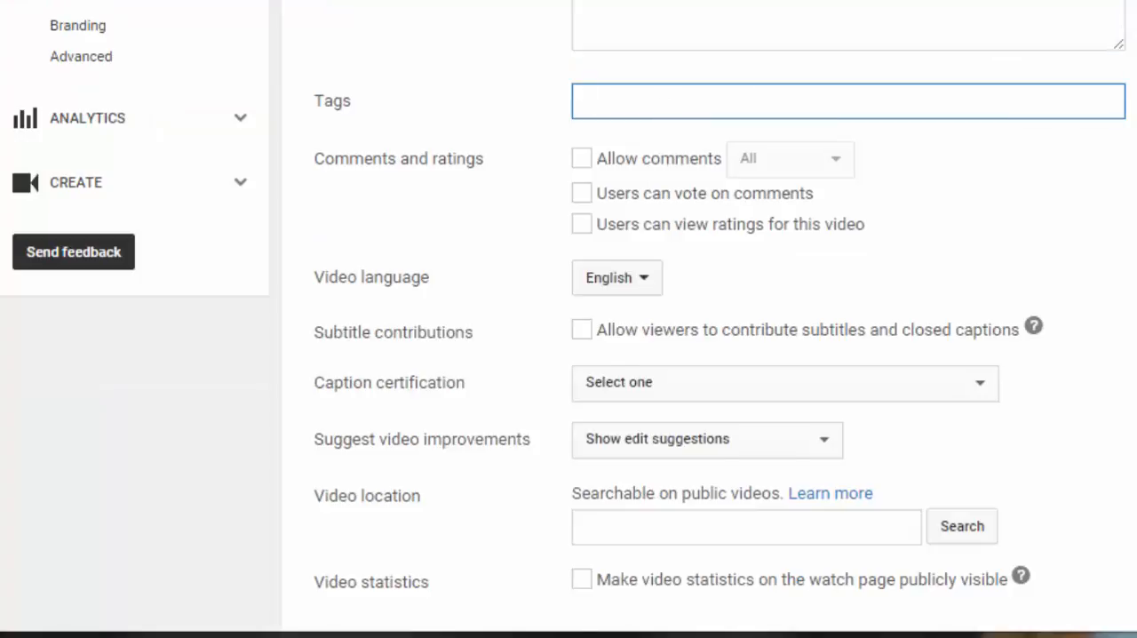
{"action": "scroll", "coordinate": [795, 252], "scroll_direction": "up", "scroll_amount": 1}
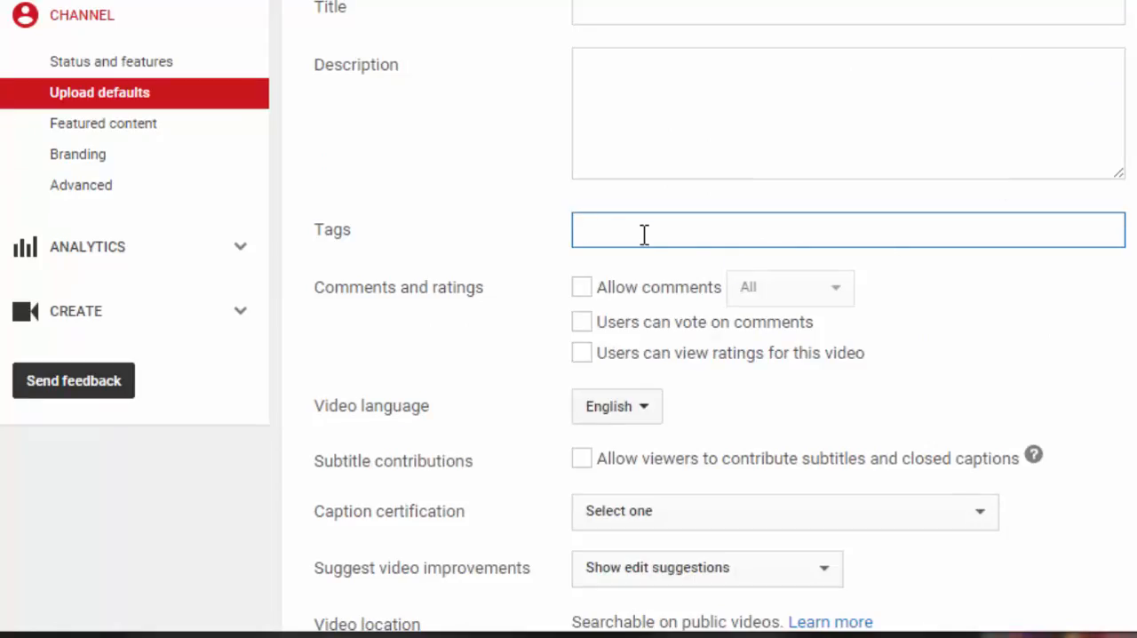
{"action": "type", "text": "HCPSNC"}
{"action": "key", "text": "BackSpace"}
{"action": "key", "text": "BackSpace"}
{"action": "key", "text": "BackSpace"}
{"action": "key", "text": "BackSpace"}
{"action": "key", "text": "BackSpace"}
{"action": "key", "text": "BackSpace"}
{"action": "type", "text": "@Team"}
{"action": "key", "text": "BackSpace"}
{"action": "key", "text": "BackSpace"}
{"action": "key", "text": "BackSpace"}
{"action": "key", "text": "BackSpace"}
{"action": "key", "text": "BackSpace"}
Look over the comments, ratings and caption defaults and check the available video language choices.
{"action": "scroll", "coordinate": [1012, 258], "scroll_direction": "down", "scroll_amount": 2}
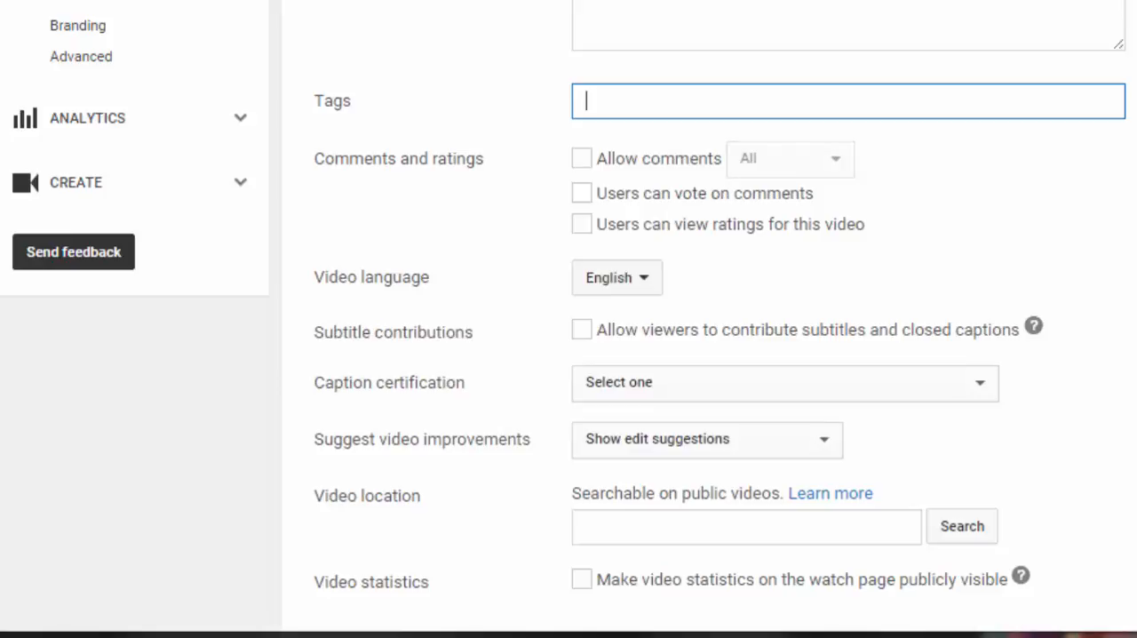
{"action": "scroll", "coordinate": [568, 319], "scroll_direction": "down", "scroll_amount": 2}
{"action": "scroll", "coordinate": [569, 319], "scroll_direction": "down", "scroll_amount": 2}
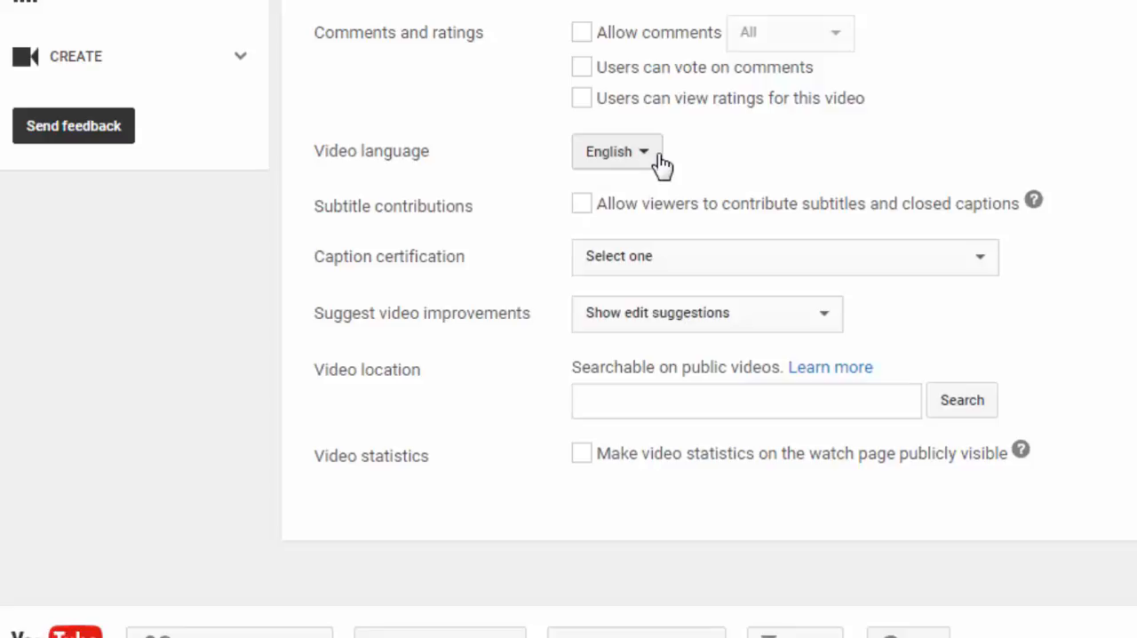
{"action": "left_click", "coordinate": [659, 162]}
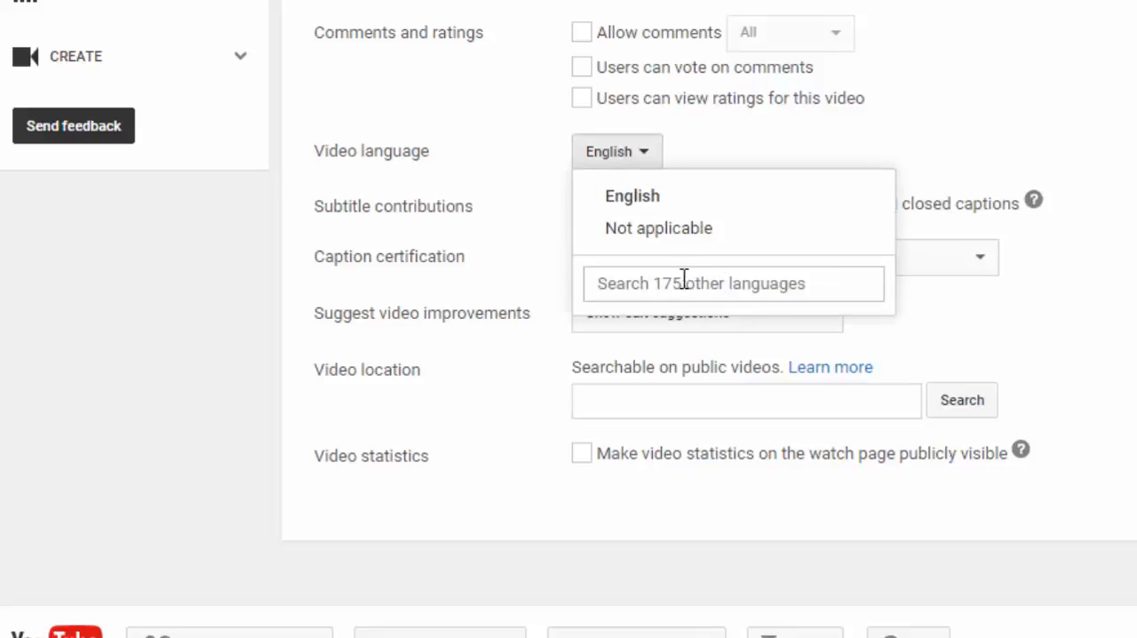
{"action": "left_click", "coordinate": [1063, 135]}
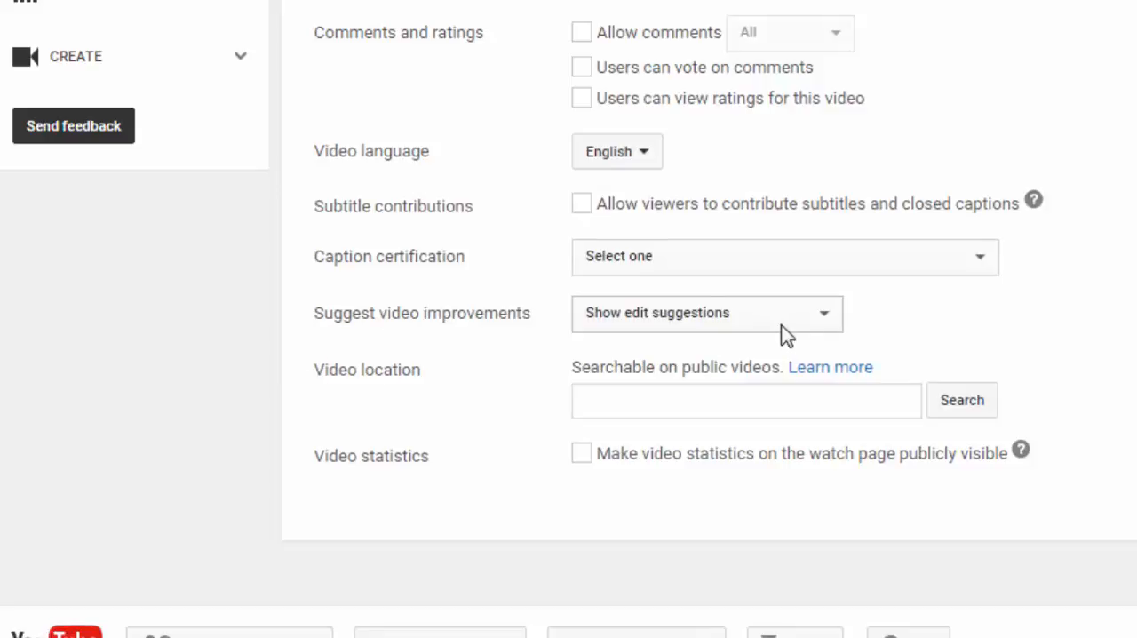
Set the video improvement suggestions to Show edit suggestions and save the upload defaults.
{"action": "left_click", "coordinate": [820, 313]}
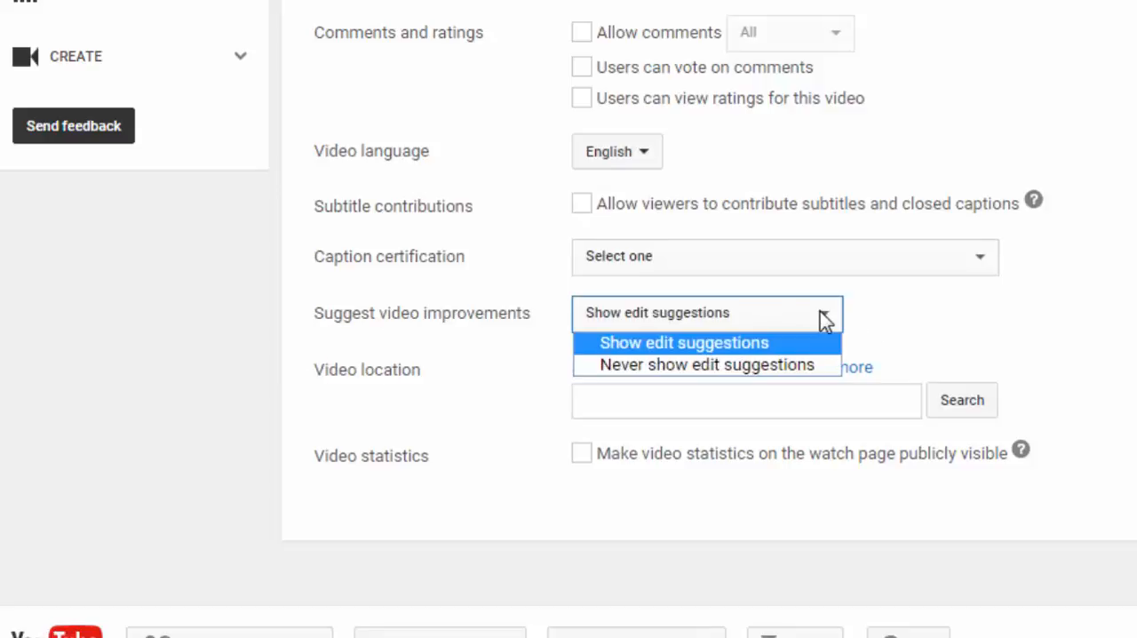
{"action": "left_click", "coordinate": [660, 343]}
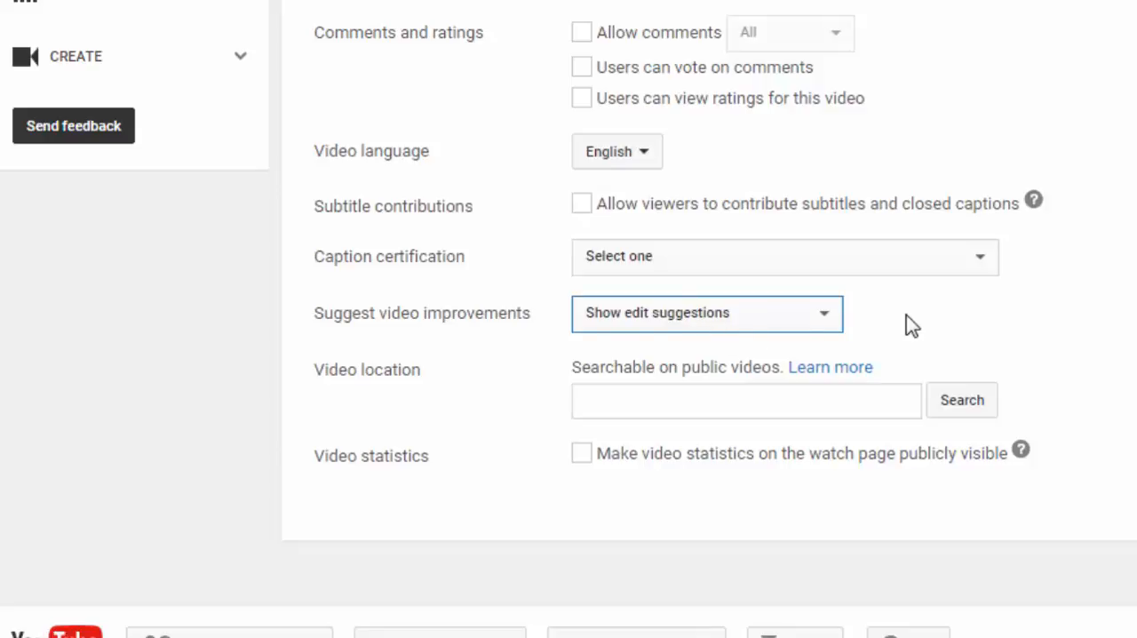
{"action": "scroll", "coordinate": [568, 319], "scroll_direction": "down", "scroll_amount": 1}
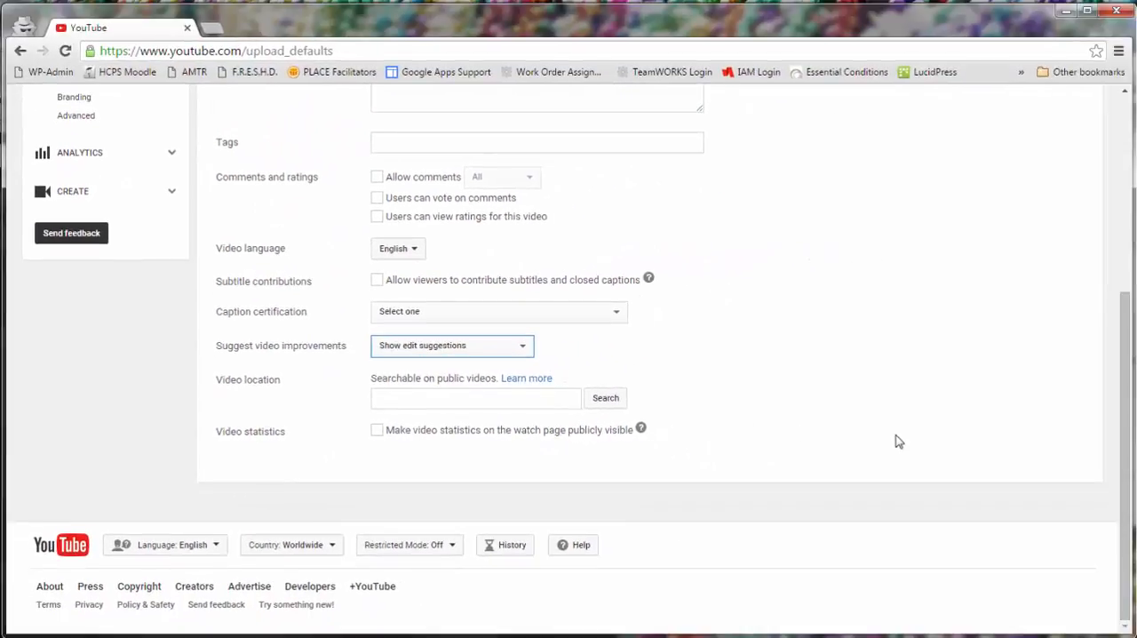
{"action": "scroll", "coordinate": [897, 442], "scroll_direction": "up", "scroll_amount": 4}
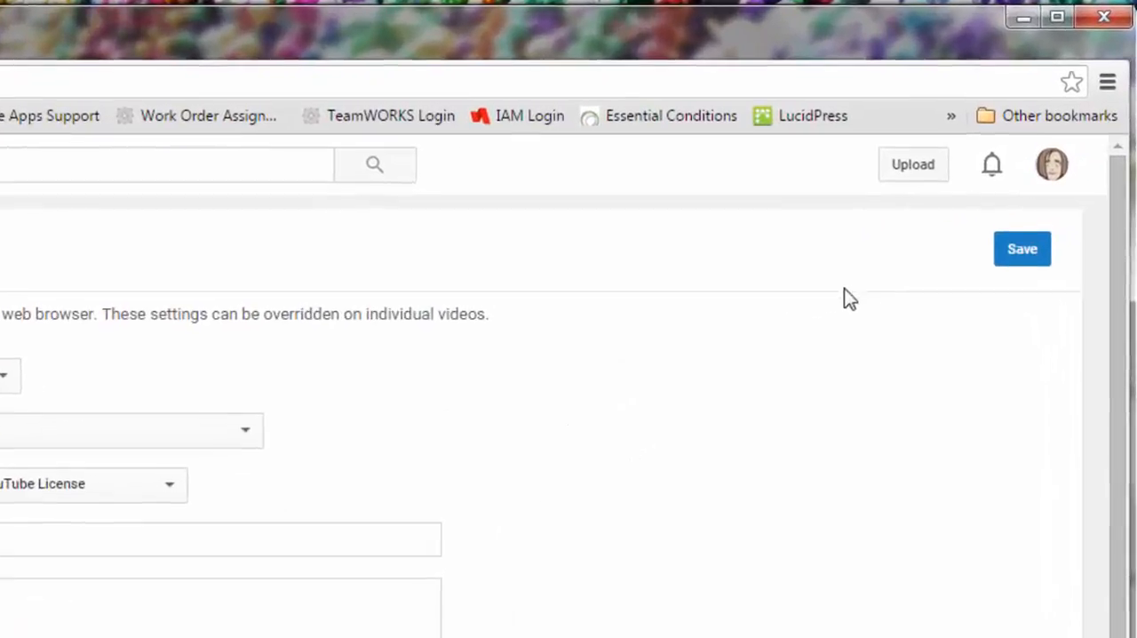
{"action": "left_click", "coordinate": [1018, 268]}
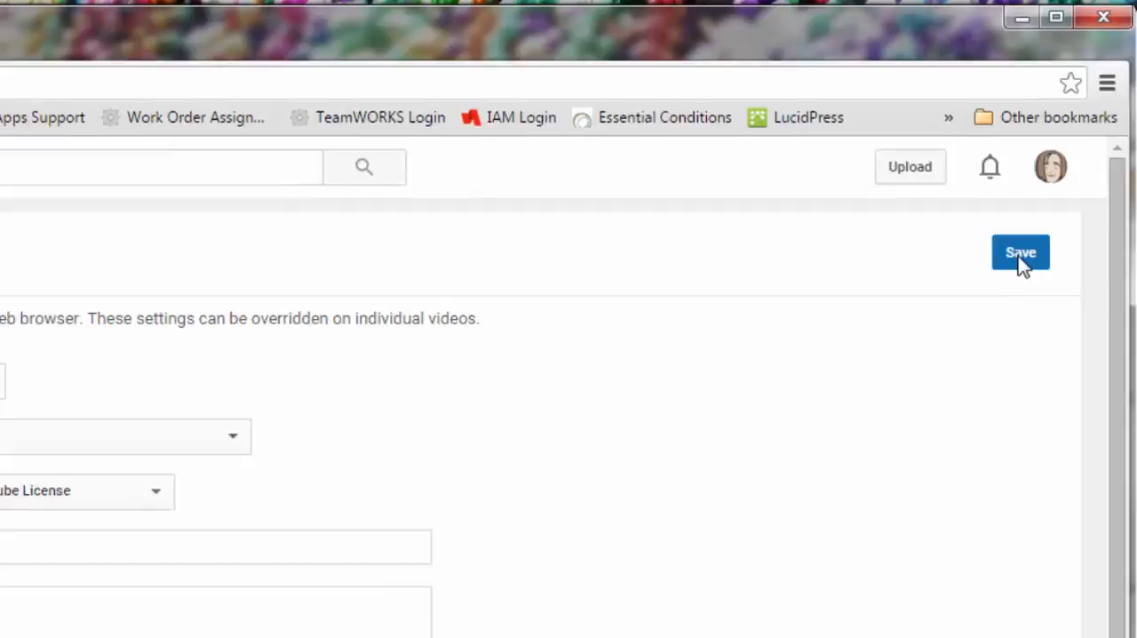
{"action": "left_click", "coordinate": [1020, 255]}
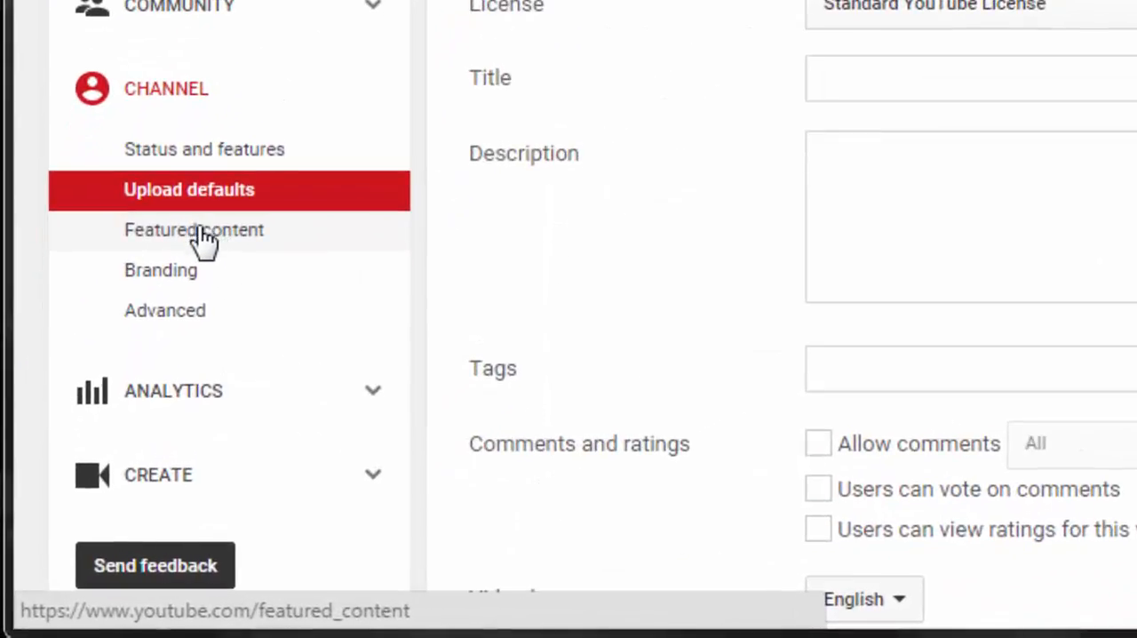
Look at the channel's Featured content and Branding settings and open its Advanced settings.
{"action": "left_click", "coordinate": [202, 249]}
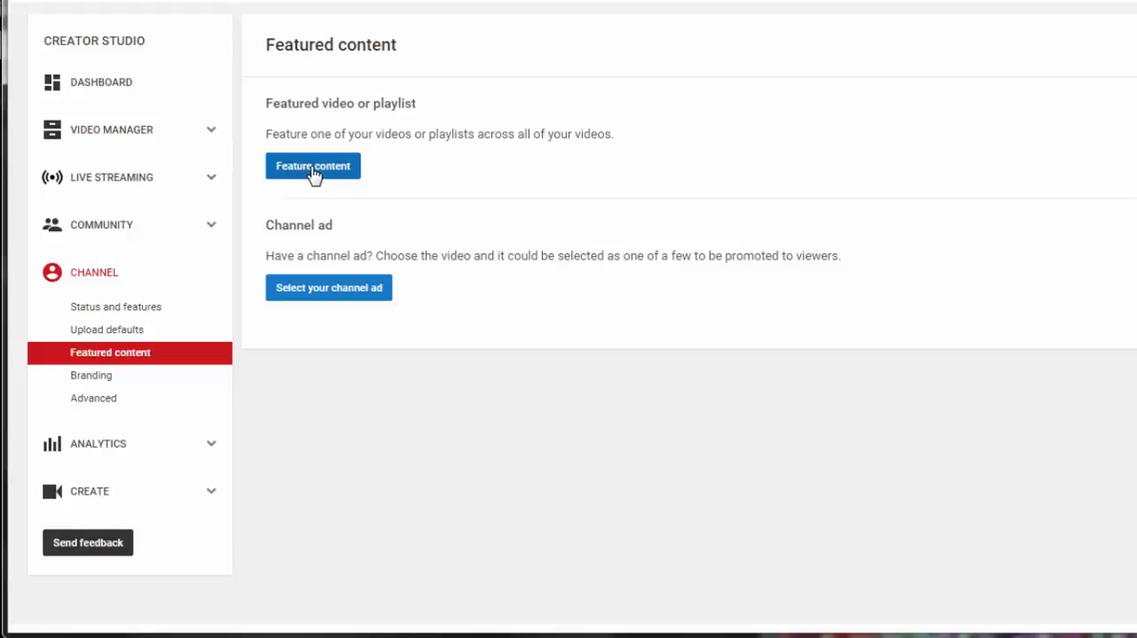
{"action": "left_click", "coordinate": [73, 376]}
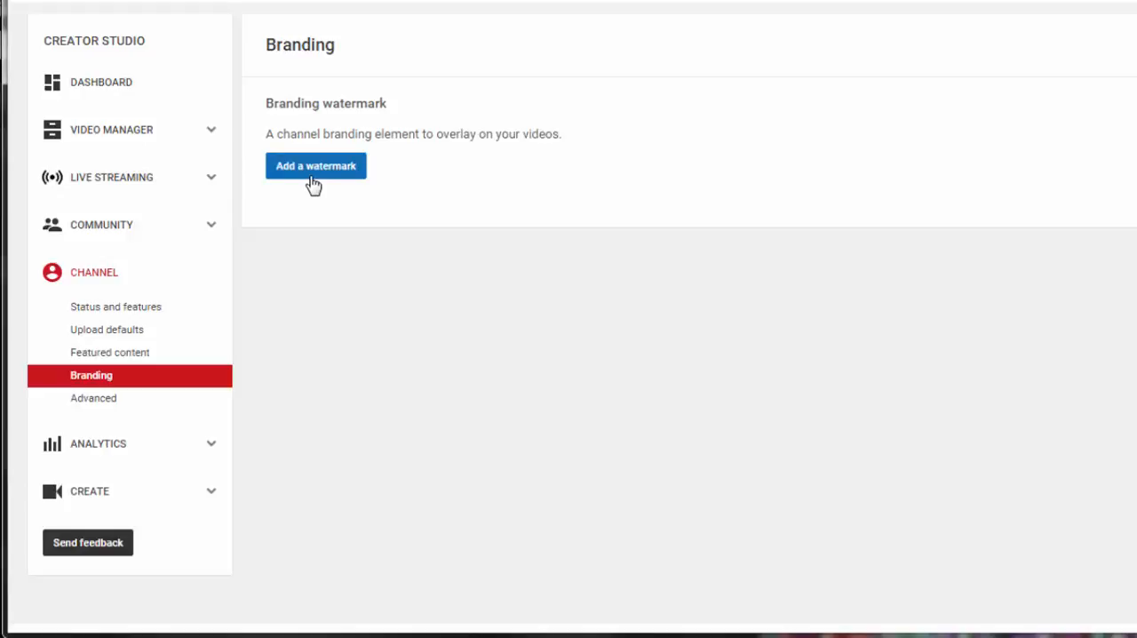
{"action": "left_click", "coordinate": [85, 404]}
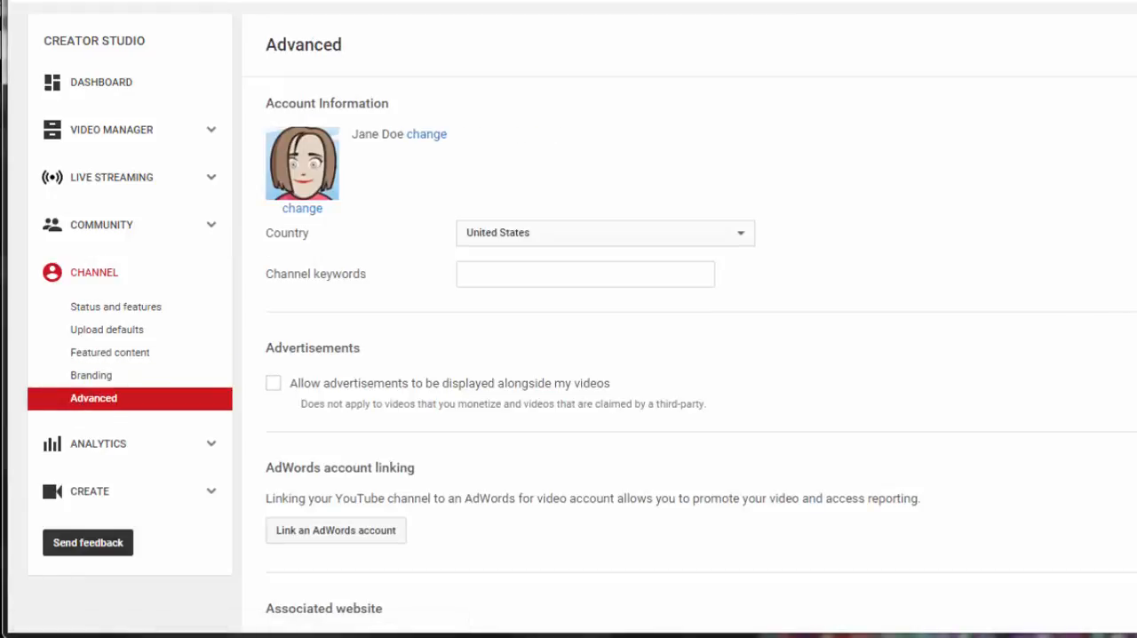
Check the country choices in the account information and select United States.
{"action": "scroll", "coordinate": [568, 320], "scroll_direction": "down", "scroll_amount": 1}
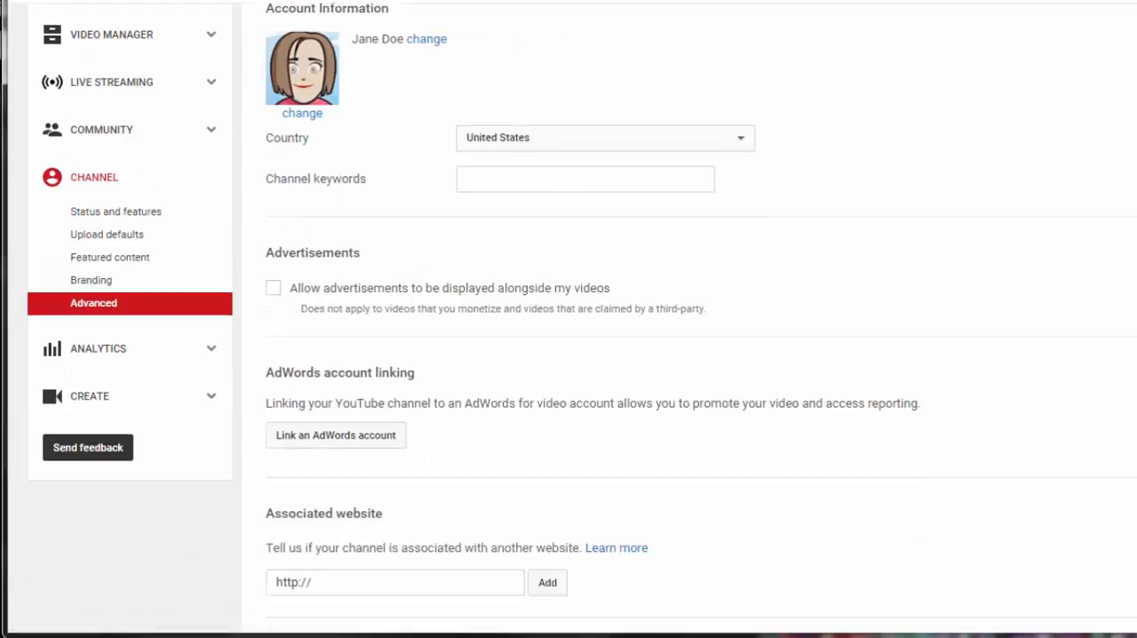
{"action": "left_click", "coordinate": [743, 143]}
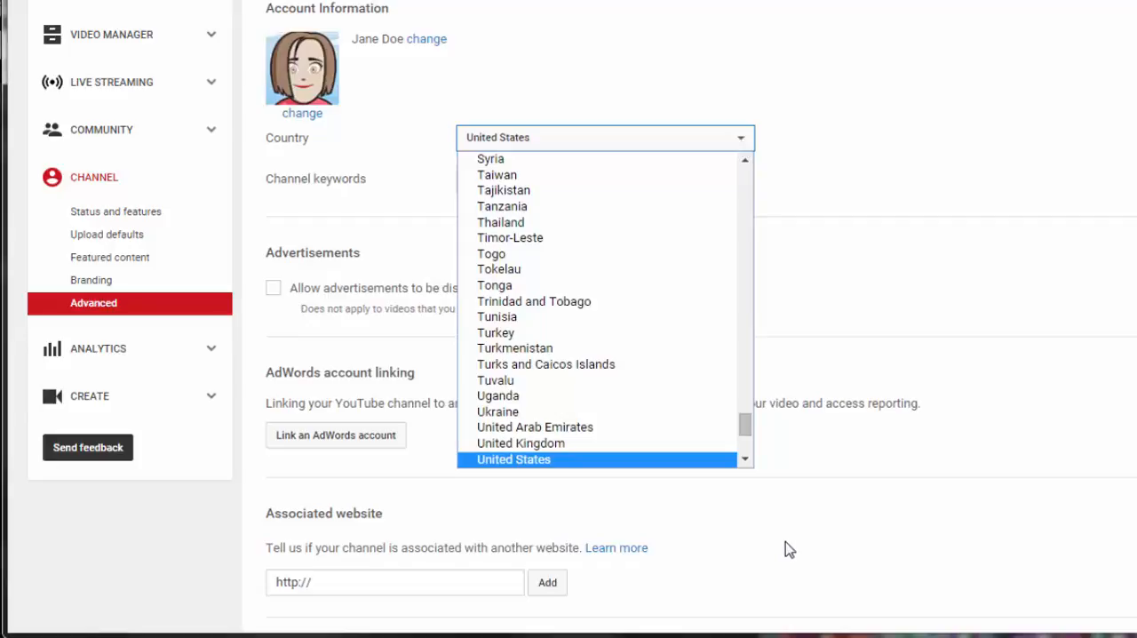
{"action": "left_click", "coordinate": [587, 459]}
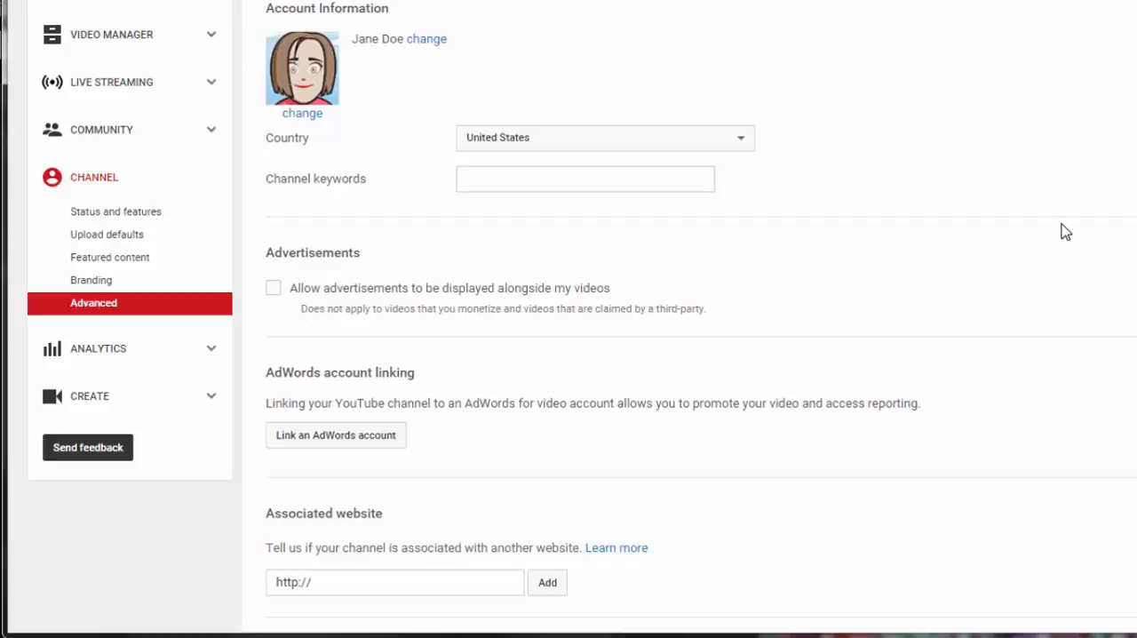
Try out allowing advertisements alongside the channel's videos and switch the option off again.
{"action": "scroll", "coordinate": [1066, 225], "scroll_direction": "down", "scroll_amount": 1}
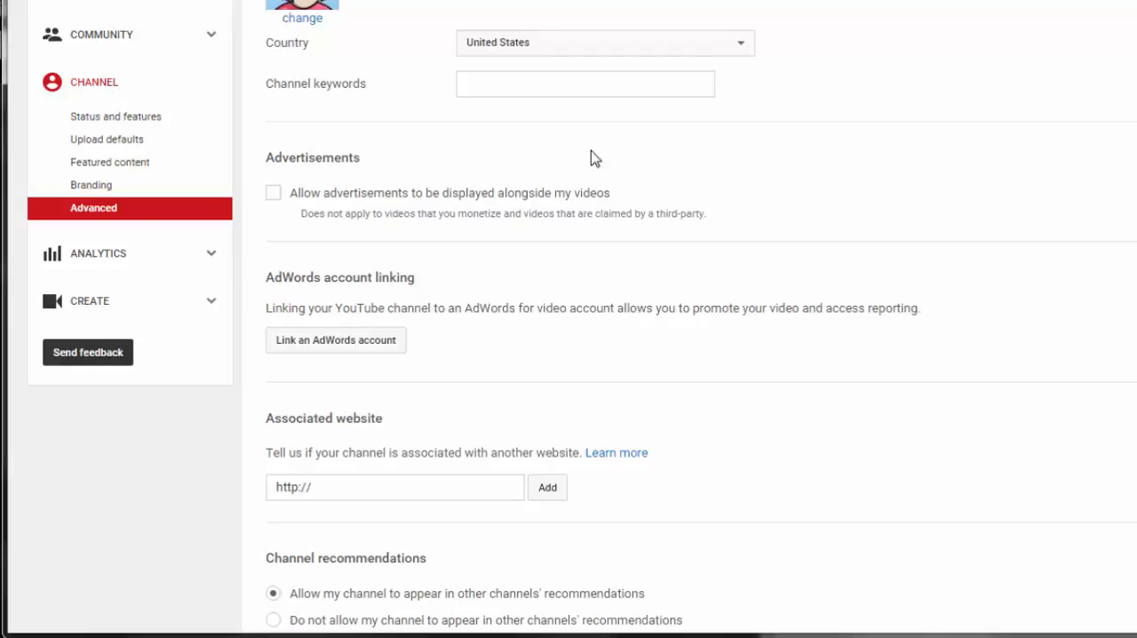
{"action": "left_click", "coordinate": [273, 197]}
{"action": "left_click", "coordinate": [275, 197]}
Disallow the channel from appearing in other channels' recommendations, hide its subscriber count and save the advanced settings.
{"action": "scroll", "coordinate": [1028, 284], "scroll_direction": "down", "scroll_amount": 2}
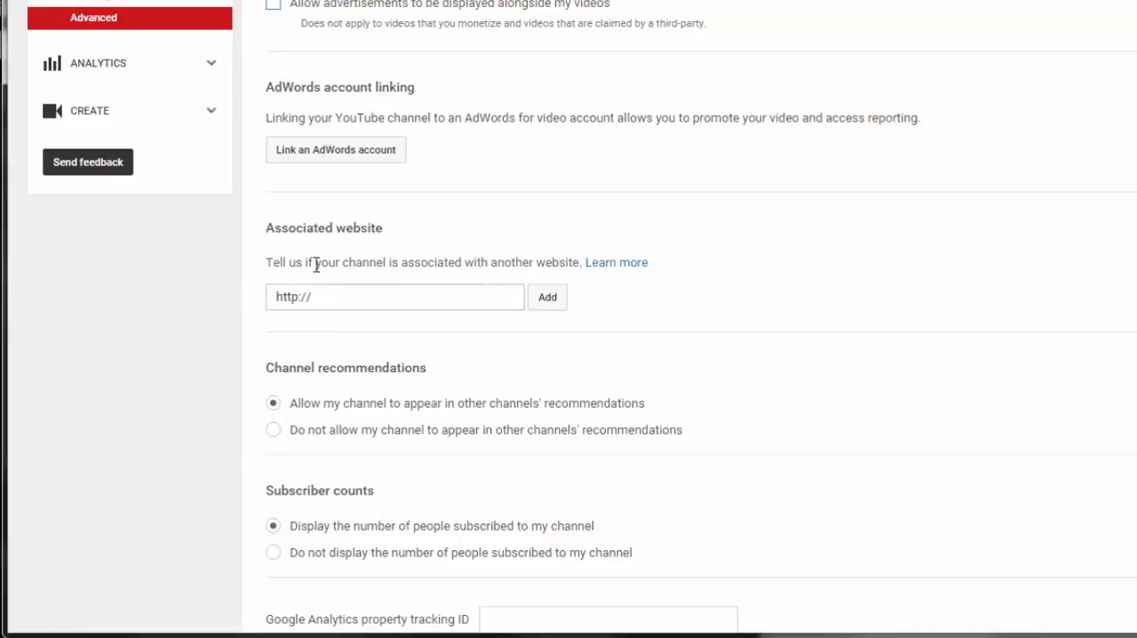
{"action": "scroll", "coordinate": [568, 355], "scroll_direction": "down", "scroll_amount": 1}
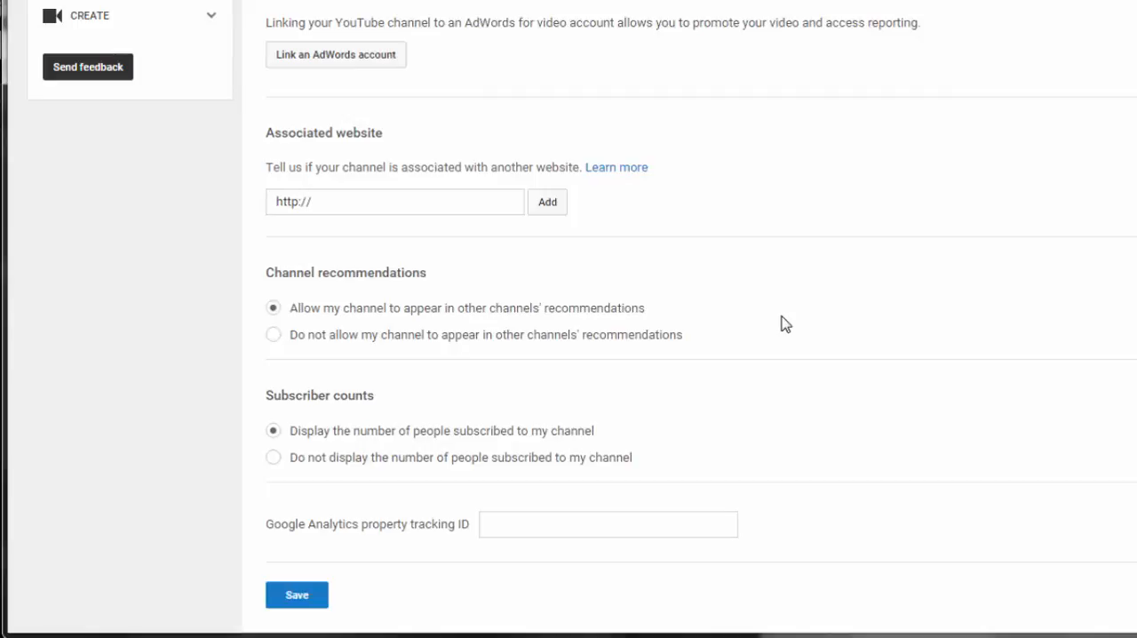
{"action": "left_click", "coordinate": [274, 336]}
{"action": "scroll", "coordinate": [980, 373], "scroll_direction": "down", "scroll_amount": 1}
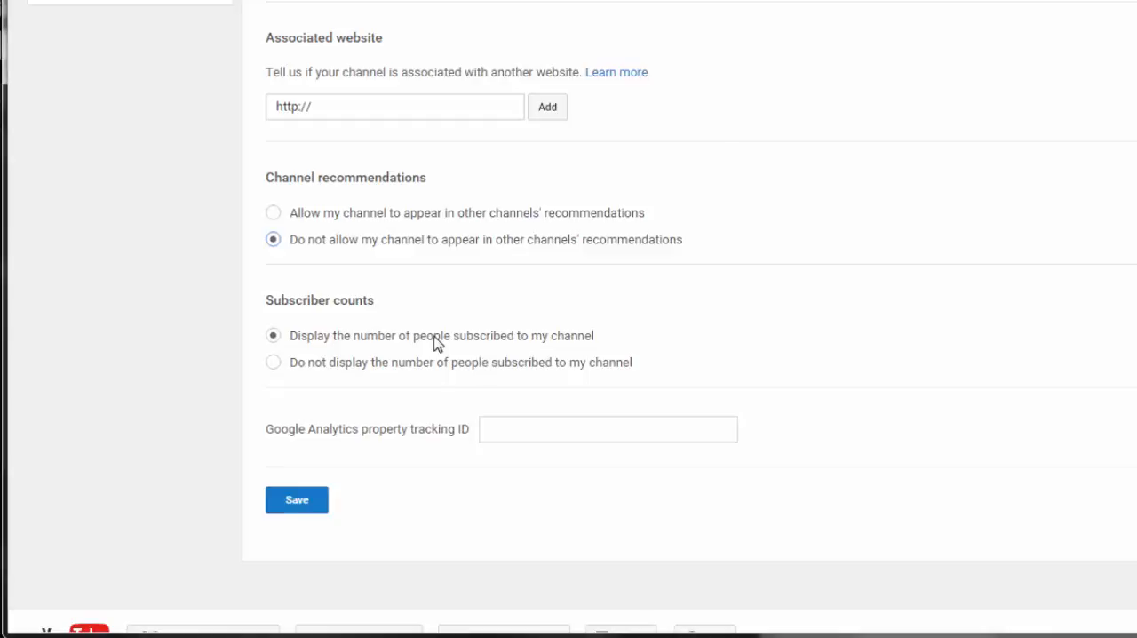
{"action": "left_click", "coordinate": [273, 362]}
{"action": "left_click", "coordinate": [299, 502]}
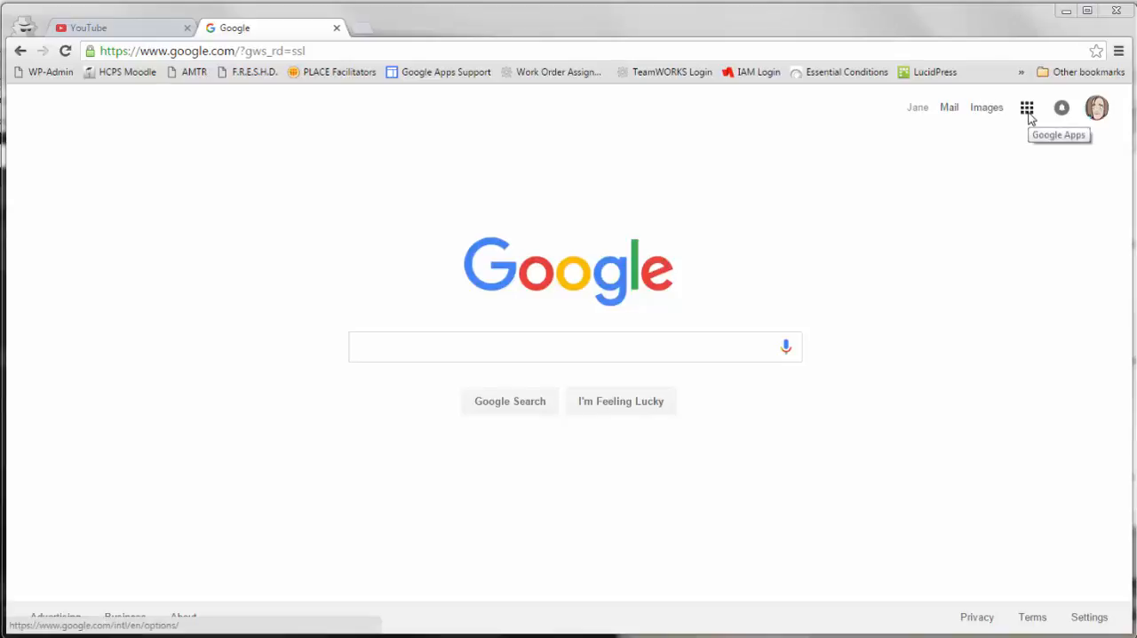
From the Google home page's apps list, open the full overview of Google products.
{"action": "left_click", "coordinate": [1028, 110]}
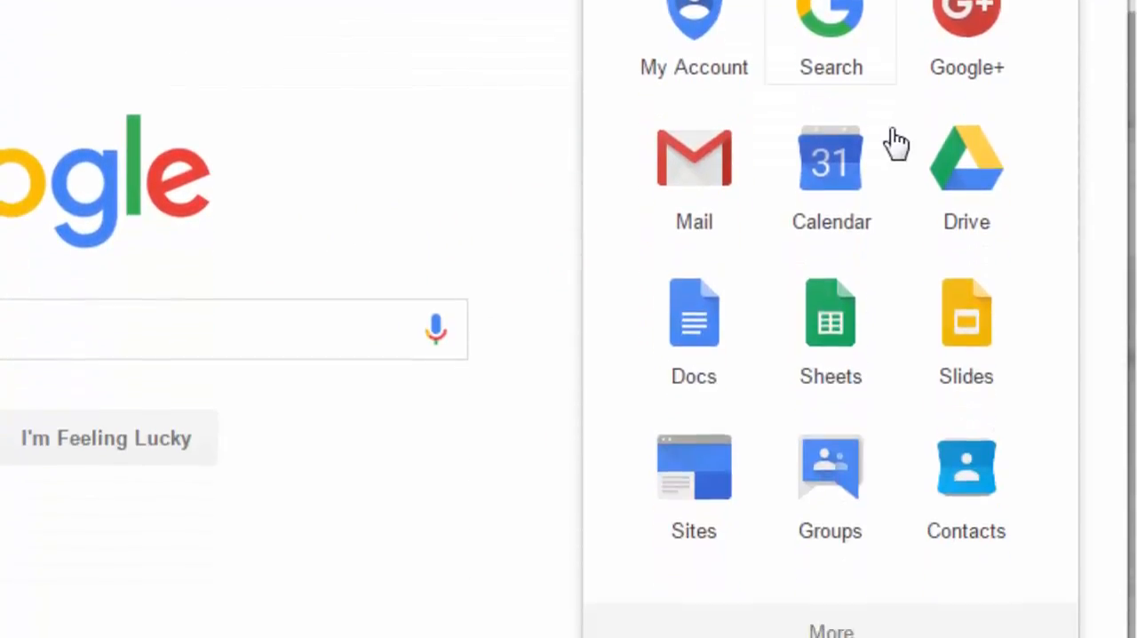
{"action": "scroll", "coordinate": [893, 511], "scroll_direction": "down", "scroll_amount": 4}
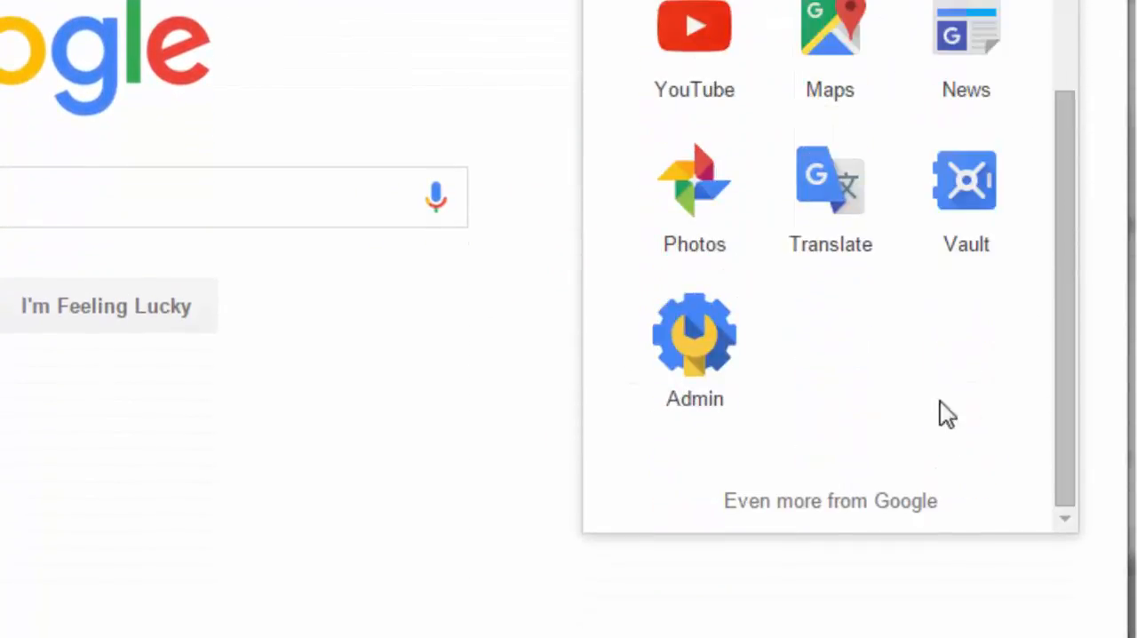
{"action": "left_click", "coordinate": [788, 506]}
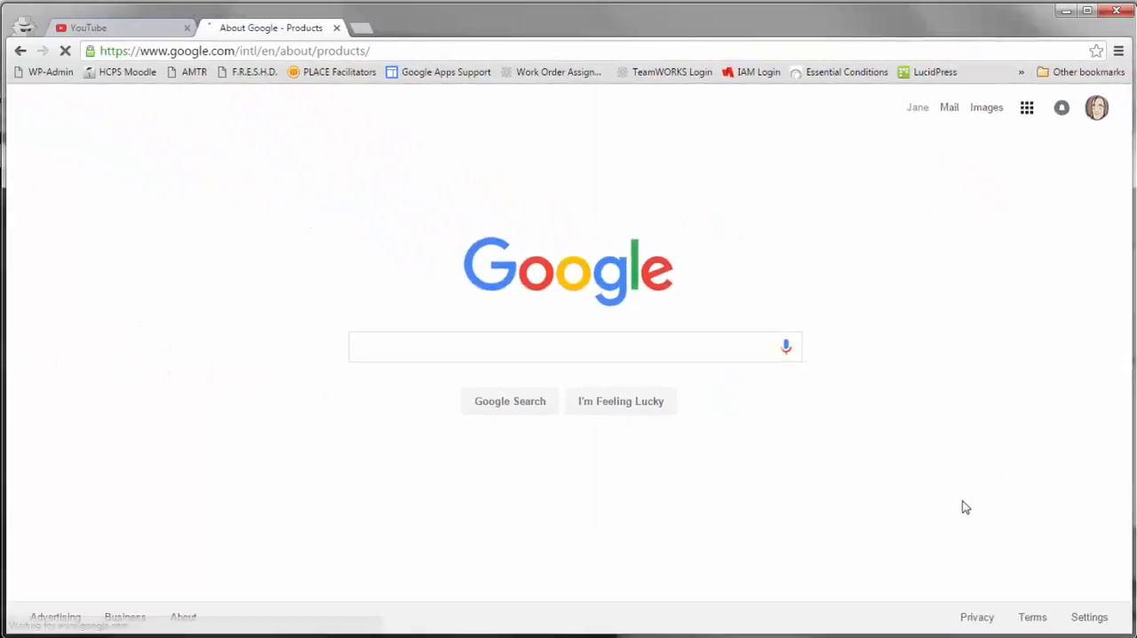
Find Hangouts in the Social section of the Google products overview and open it.
{"action": "scroll", "coordinate": [973, 477], "scroll_direction": "down", "scroll_amount": 8}
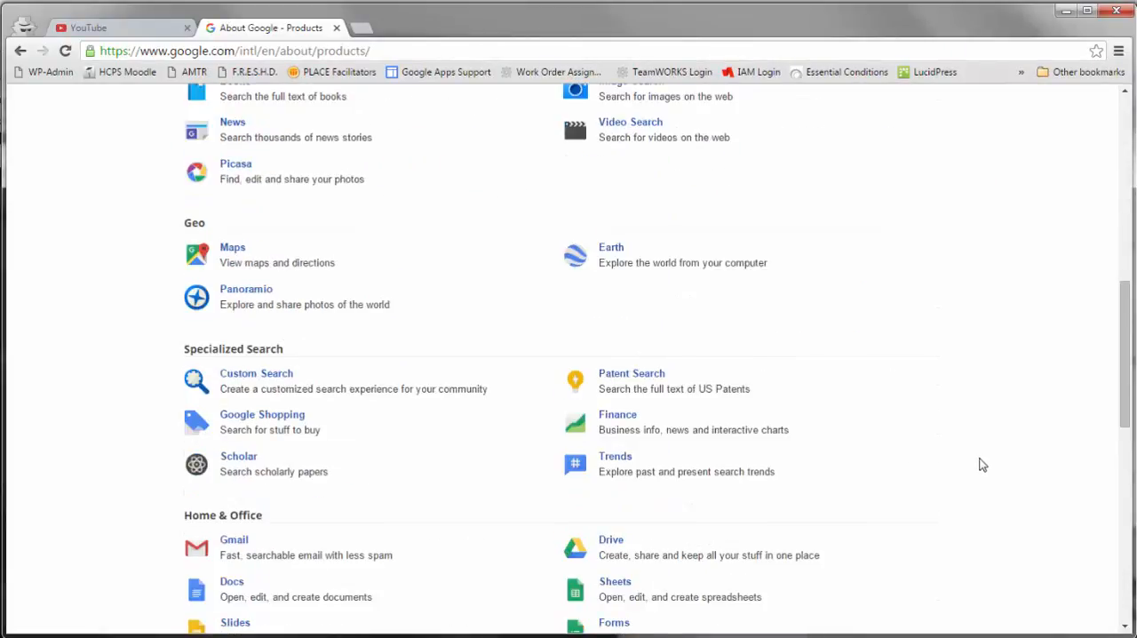
{"action": "scroll", "coordinate": [982, 465], "scroll_direction": "down", "scroll_amount": 2}
{"action": "scroll", "coordinate": [981, 465], "scroll_direction": "down", "scroll_amount": 1}
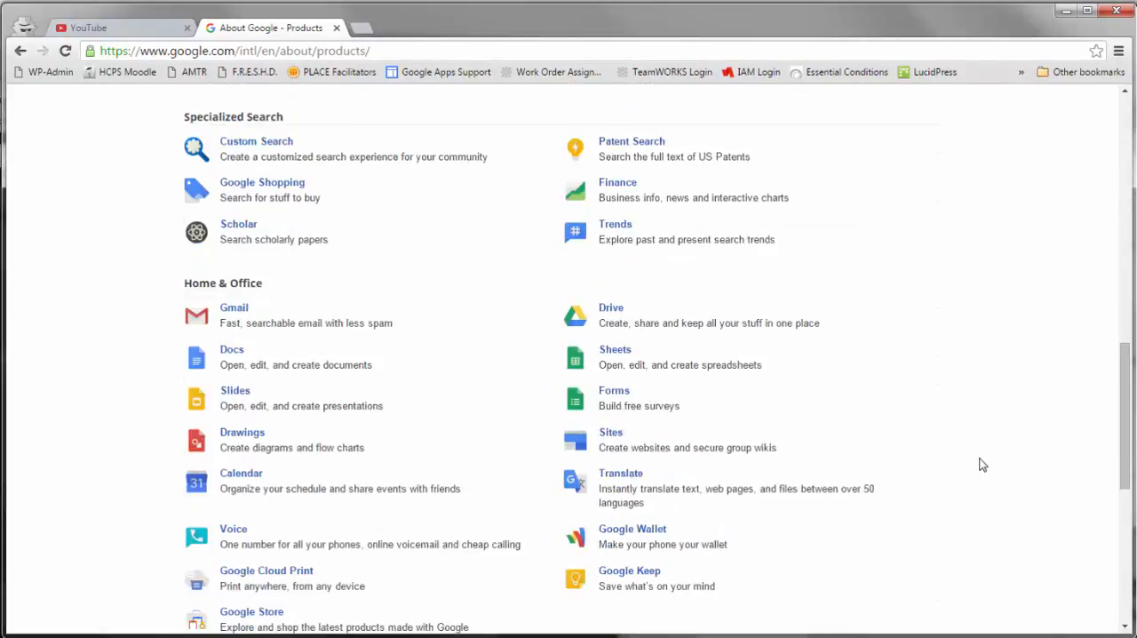
{"action": "scroll", "coordinate": [983, 465], "scroll_direction": "down", "scroll_amount": 3}
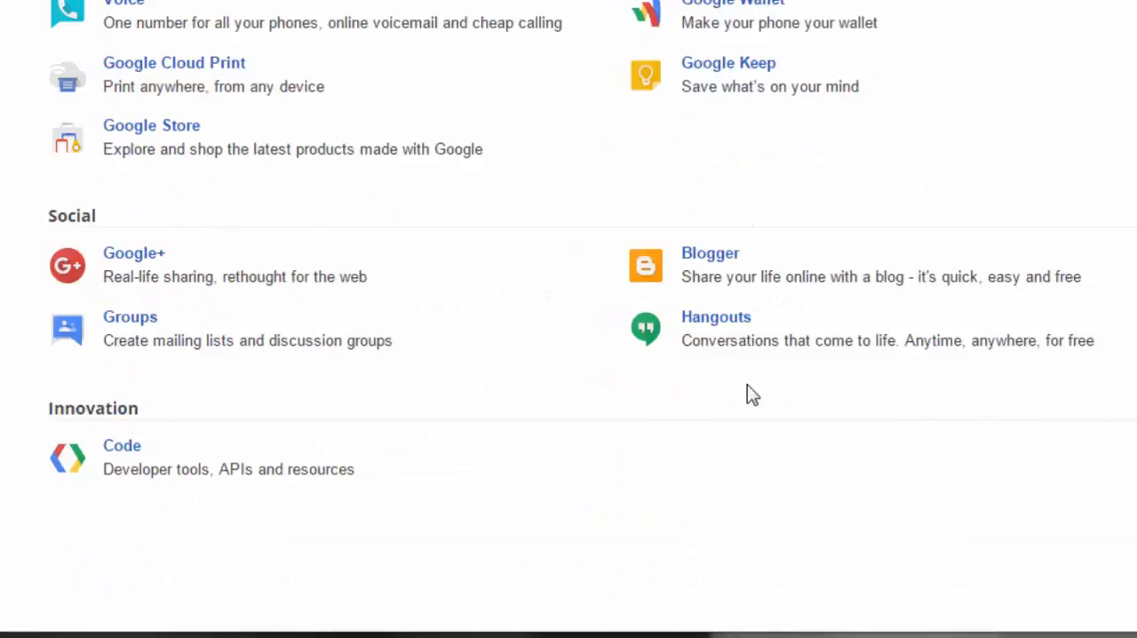
{"action": "left_click", "coordinate": [725, 318]}
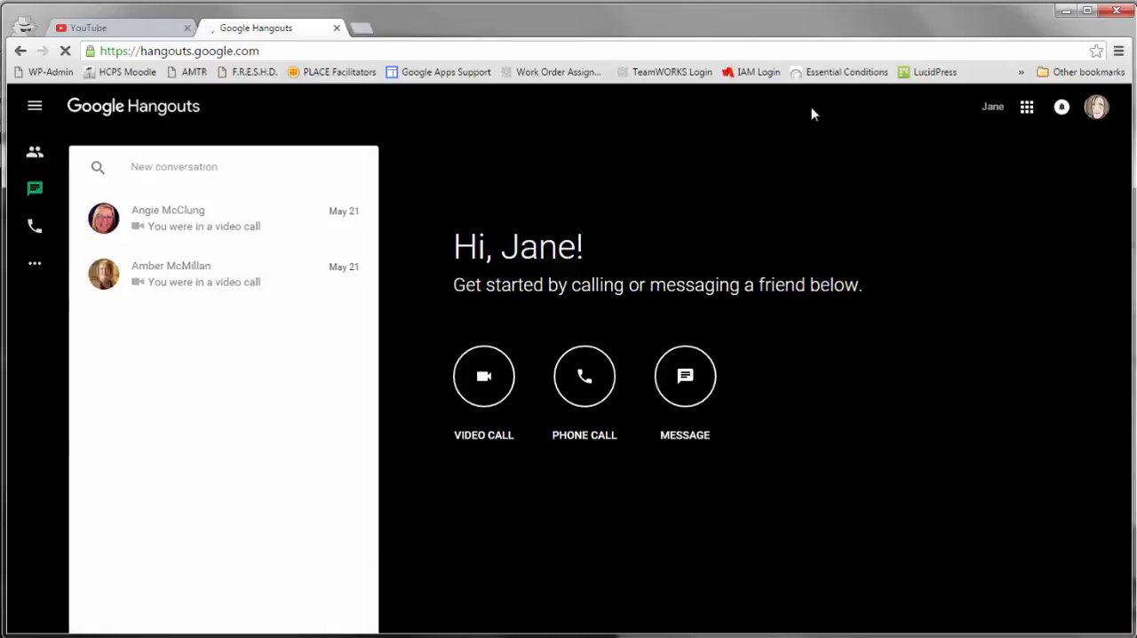
Highlight the Google Hangouts web address and open the Hangouts On Air page.
{"action": "left_click", "coordinate": [284, 50]}
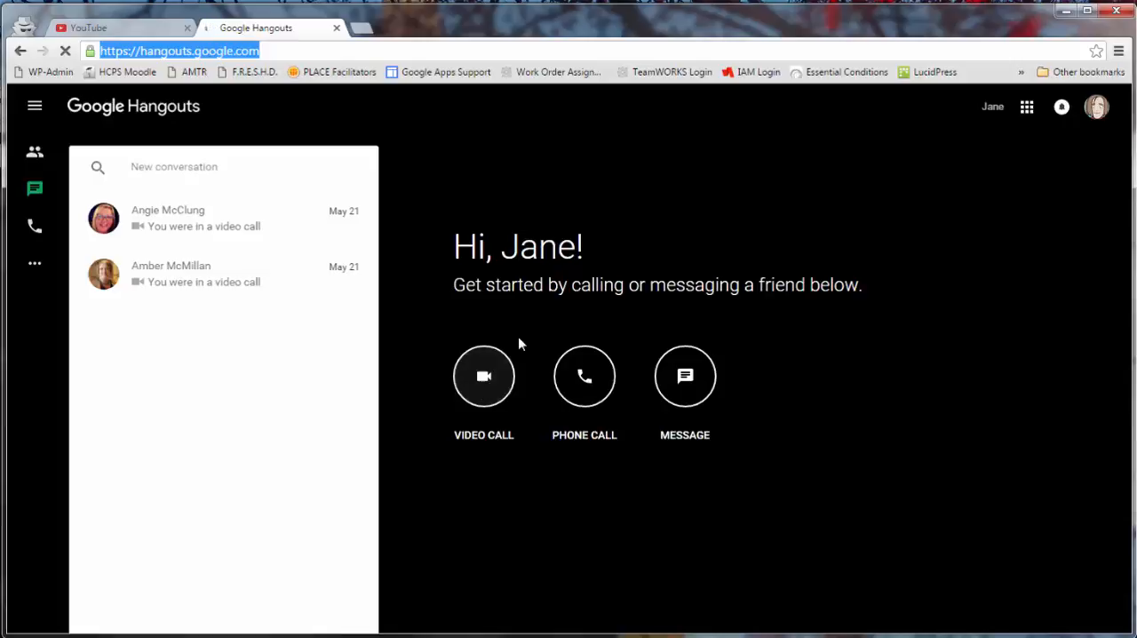
{"action": "left_click", "coordinate": [34, 108]}
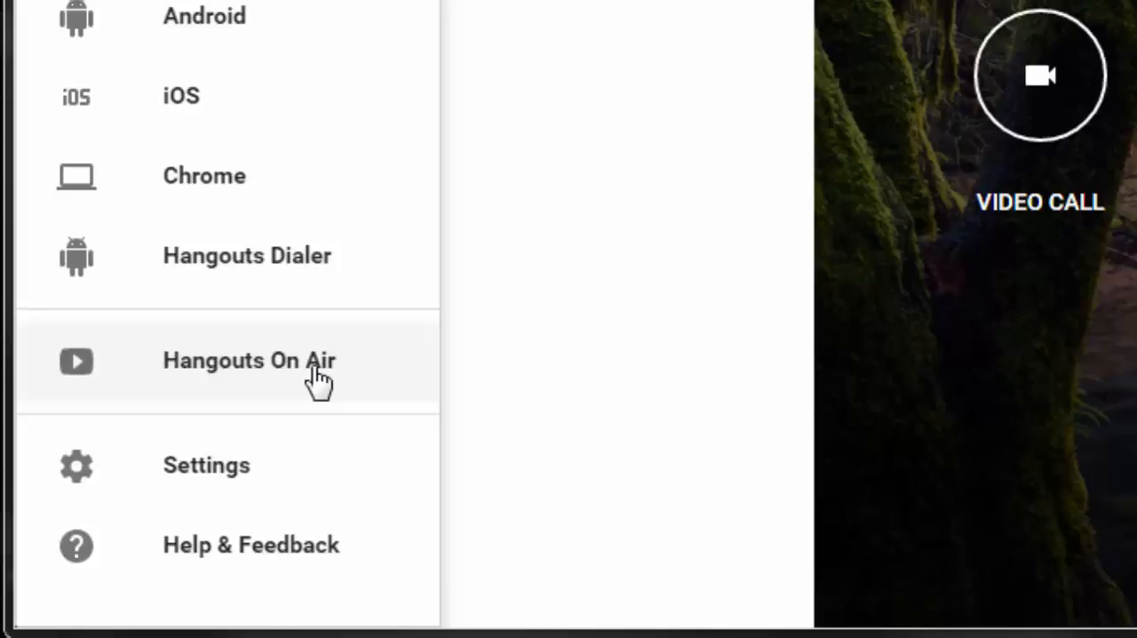
{"action": "left_click", "coordinate": [317, 380]}
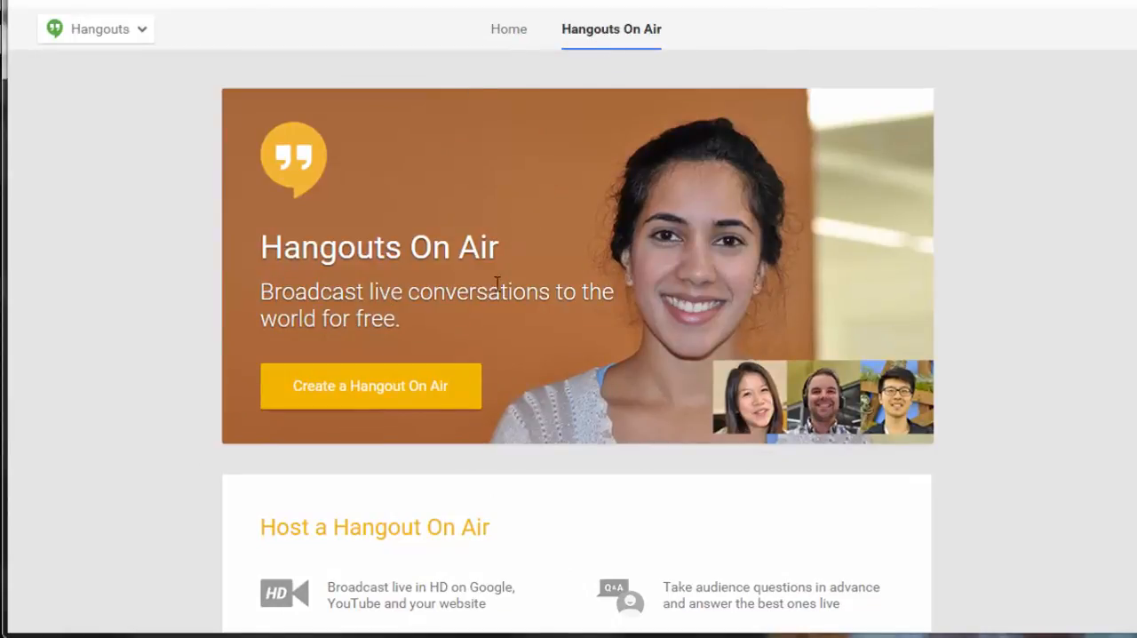
Look through the Hangouts On Air hosting features and the live broadcasts currently shared publicly.
{"action": "scroll", "coordinate": [634, 254], "scroll_direction": "down", "scroll_amount": 4}
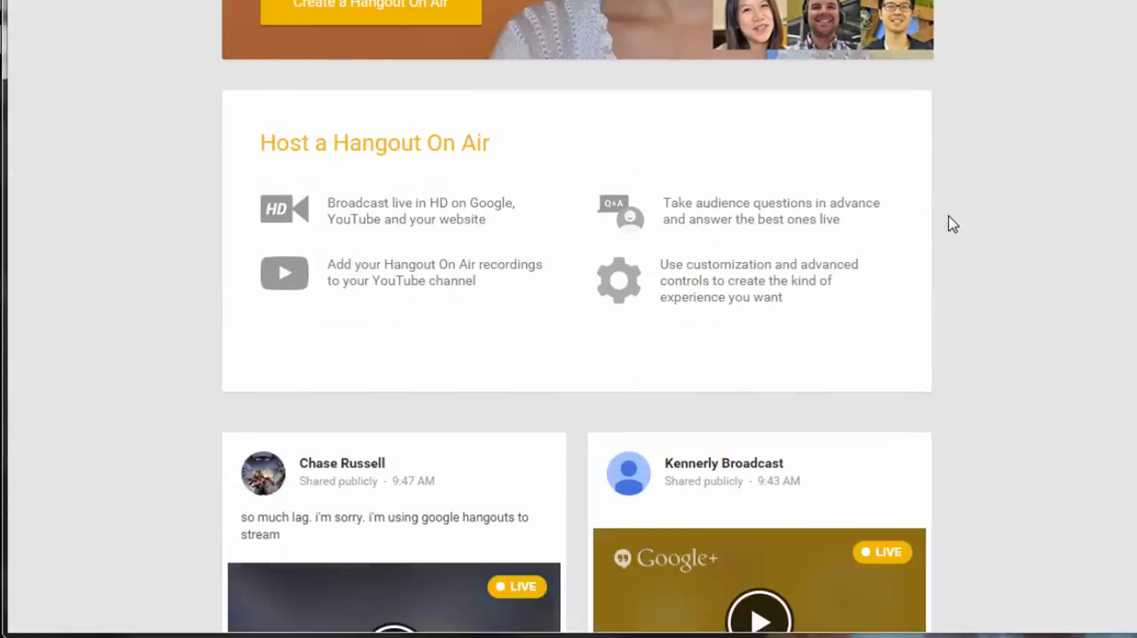
{"action": "scroll", "coordinate": [959, 223], "scroll_direction": "down", "scroll_amount": 1}
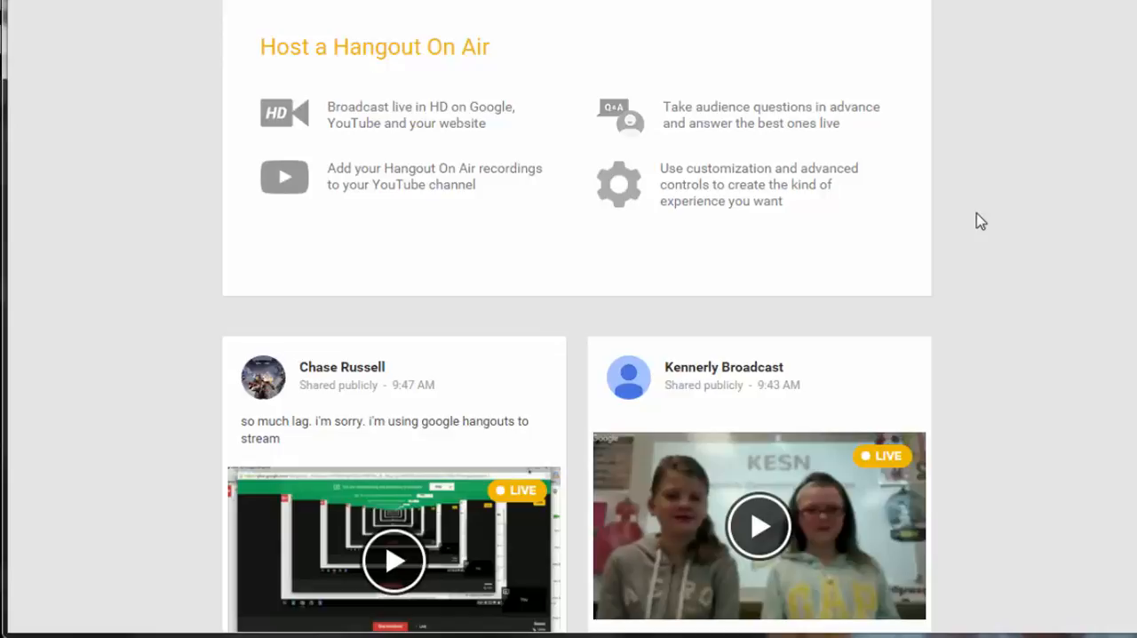
{"action": "scroll", "coordinate": [981, 221], "scroll_direction": "down", "scroll_amount": 1}
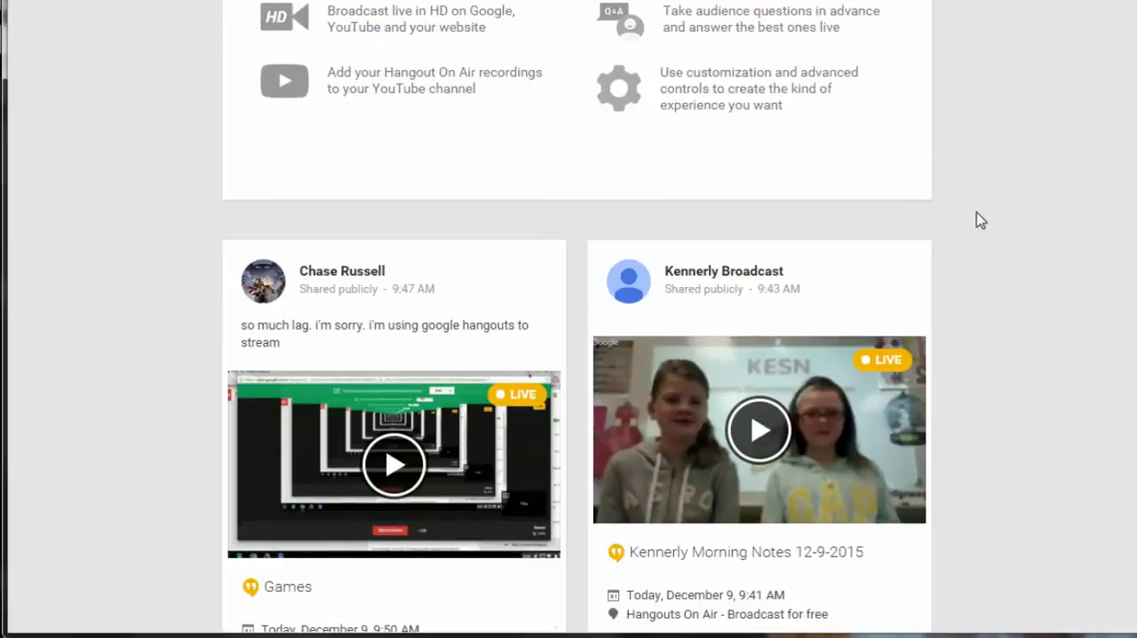
{"action": "scroll", "coordinate": [981, 221], "scroll_direction": "down", "scroll_amount": 2}
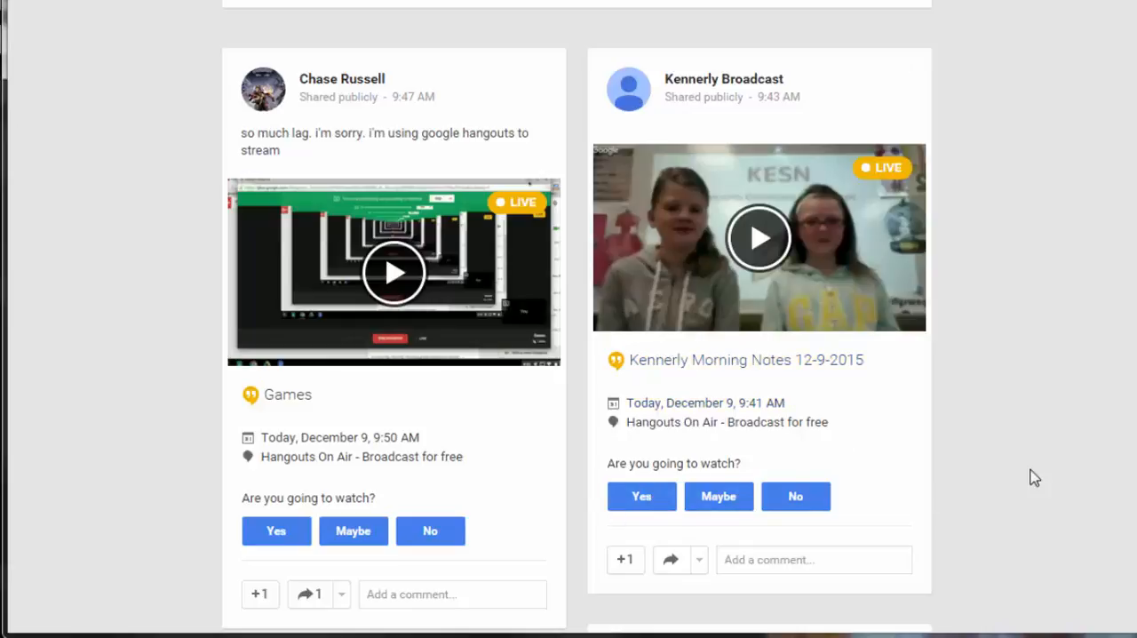
Return to the Hangouts On Air introduction banner and start creating a new Hangout On Air.
{"action": "scroll", "coordinate": [1033, 477], "scroll_direction": "down", "scroll_amount": 6}
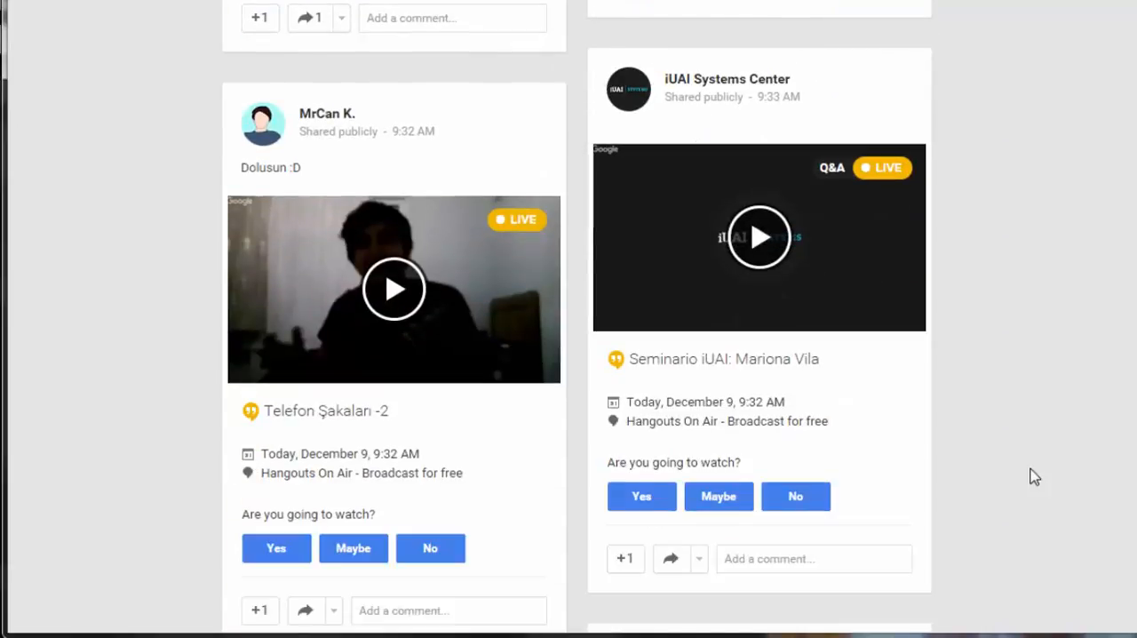
{"action": "scroll", "coordinate": [1033, 477], "scroll_direction": "down", "scroll_amount": 4}
{"action": "scroll", "coordinate": [1033, 476], "scroll_direction": "up", "scroll_amount": 6}
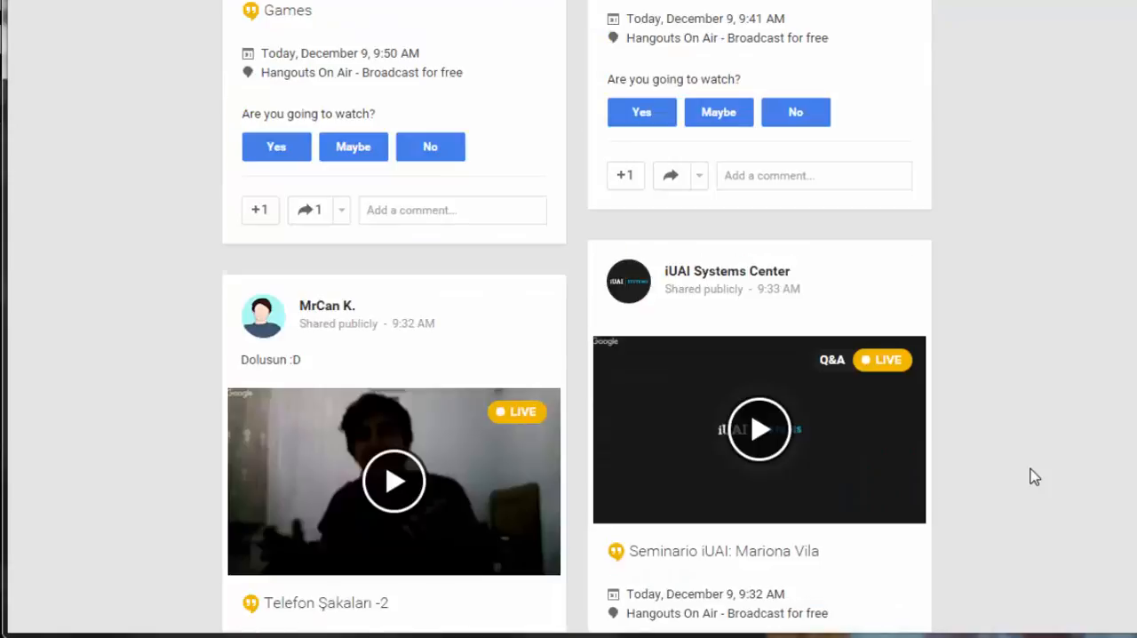
{"action": "scroll", "coordinate": [1033, 477], "scroll_direction": "up", "scroll_amount": 15}
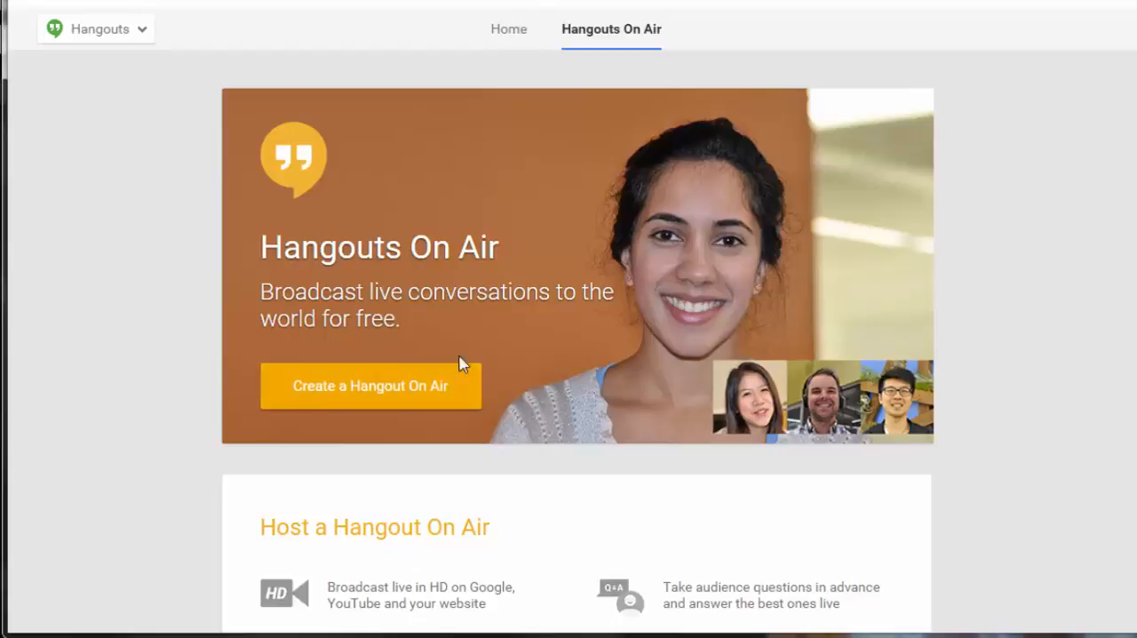
{"action": "left_click", "coordinate": [360, 391]}
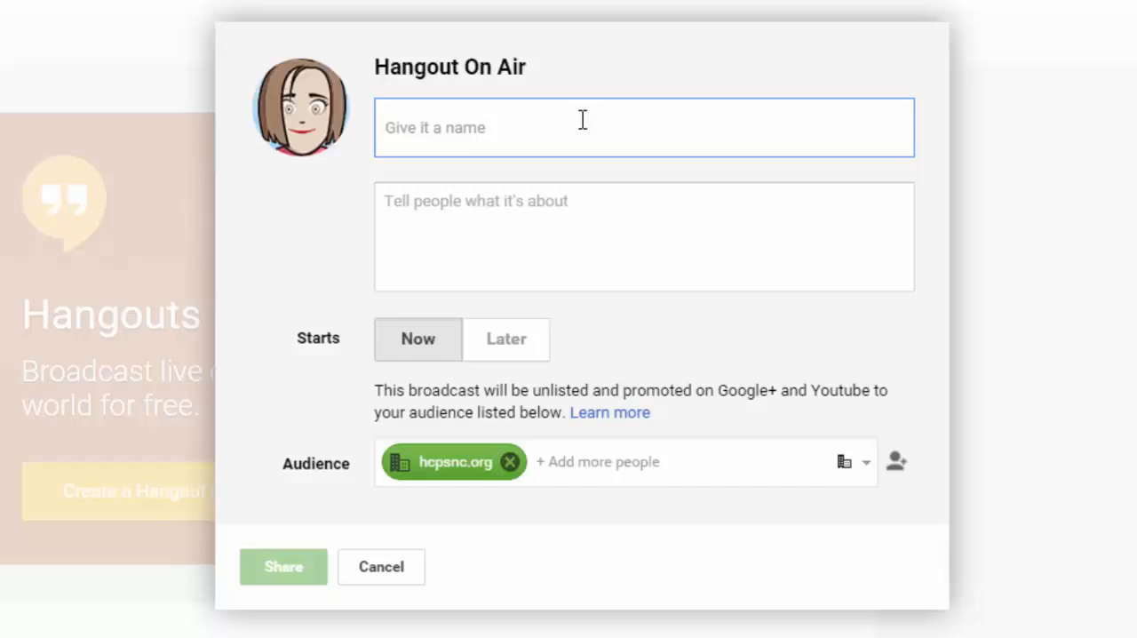
Name the Hangout On Air "Welcome Message for 12/9/2015" and leave its description empty.
{"action": "type", "text": "Welcome M"}
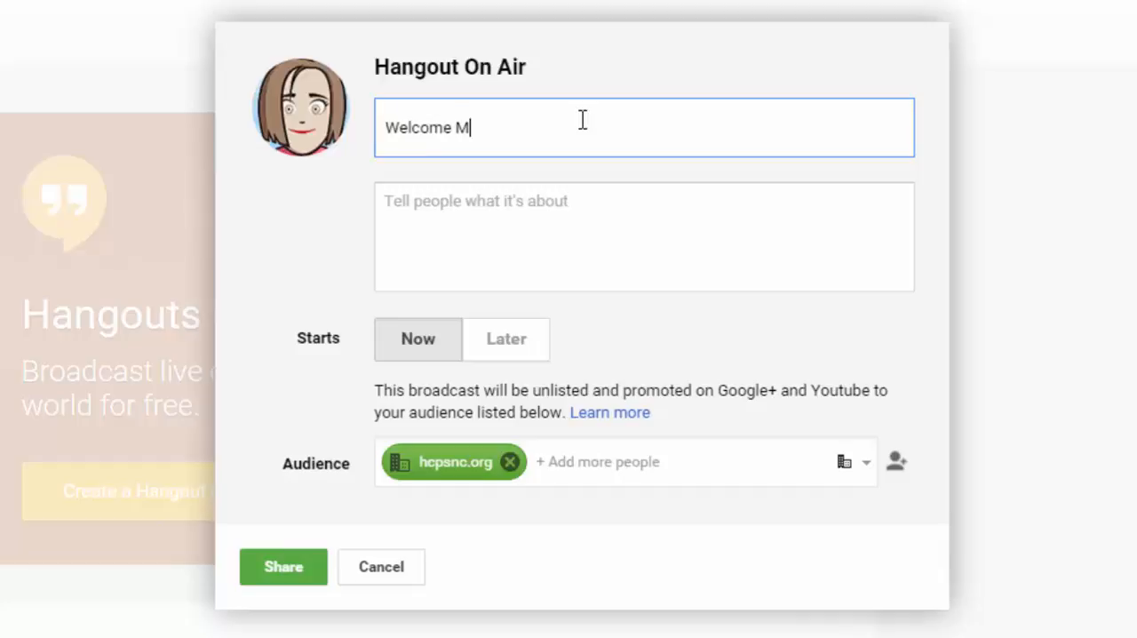
{"action": "type", "text": "essage for "}
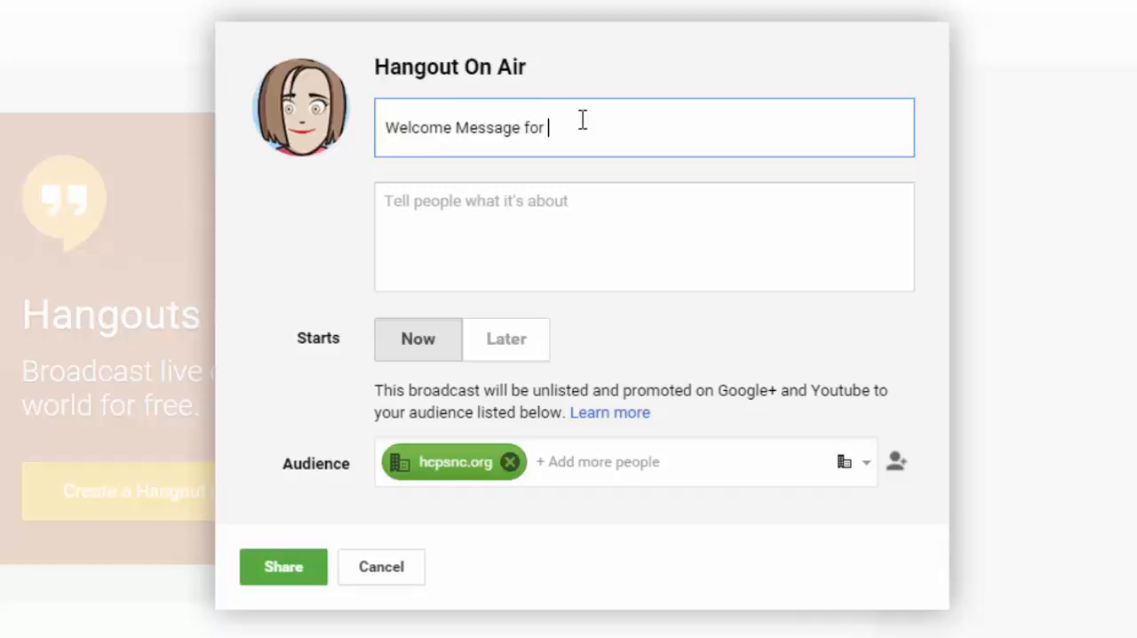
{"action": "type", "text": "12/9/2015"}
{"action": "left_click", "coordinate": [521, 213]}
{"action": "left_click", "coordinate": [483, 120]}
{"action": "left_click", "coordinate": [552, 211]}
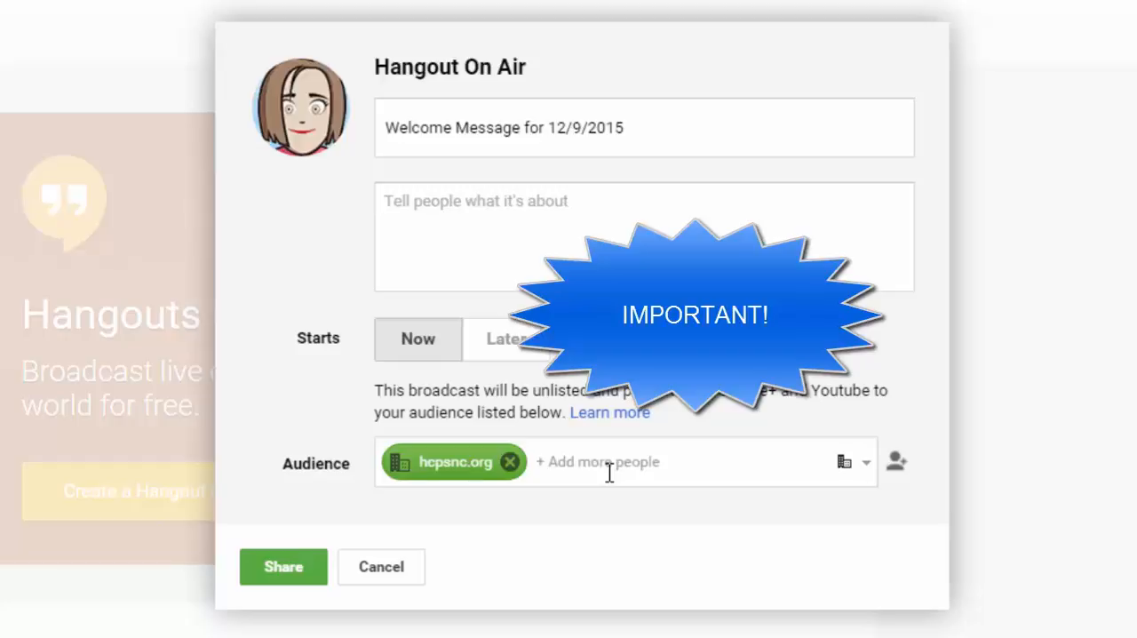
Replace the hcpsnc.org audience with the host's own account, found by e-mail address, and share the broadcast event.
{"action": "mouse_move", "coordinate": [448, 480]}
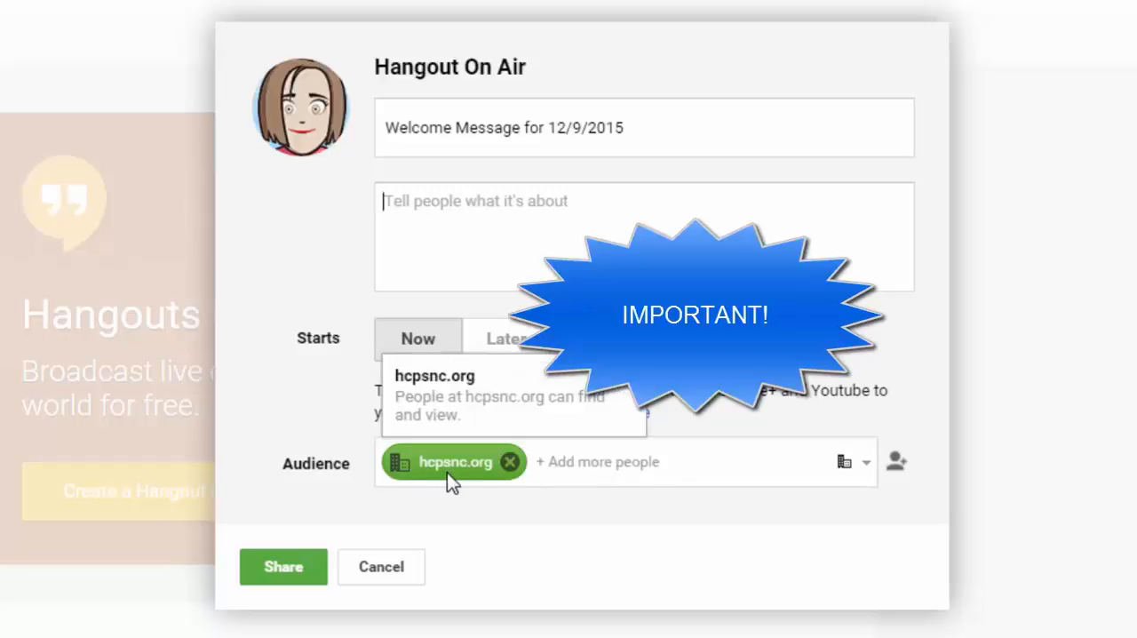
{"action": "left_click", "coordinate": [510, 462]}
{"action": "left_click", "coordinate": [533, 464]}
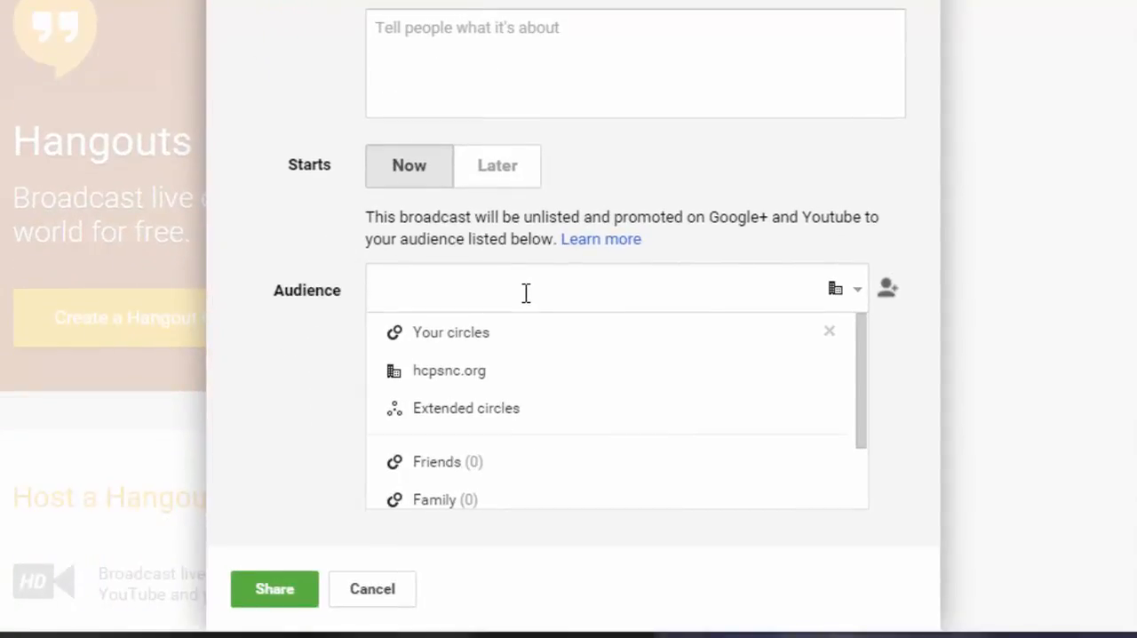
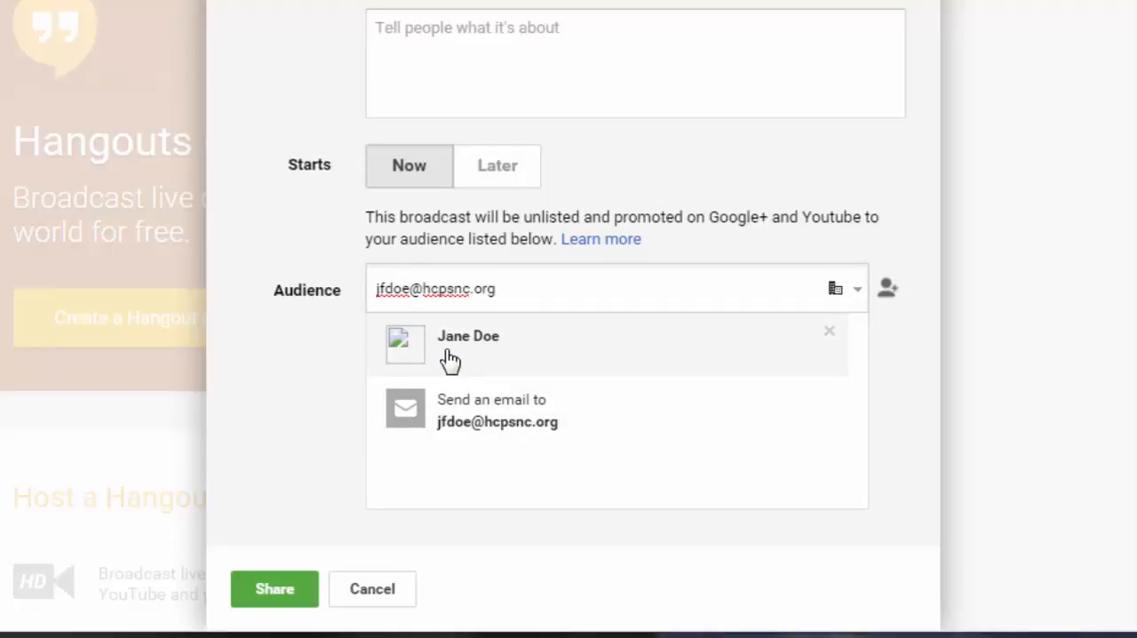
{"action": "left_click", "coordinate": [500, 353]}
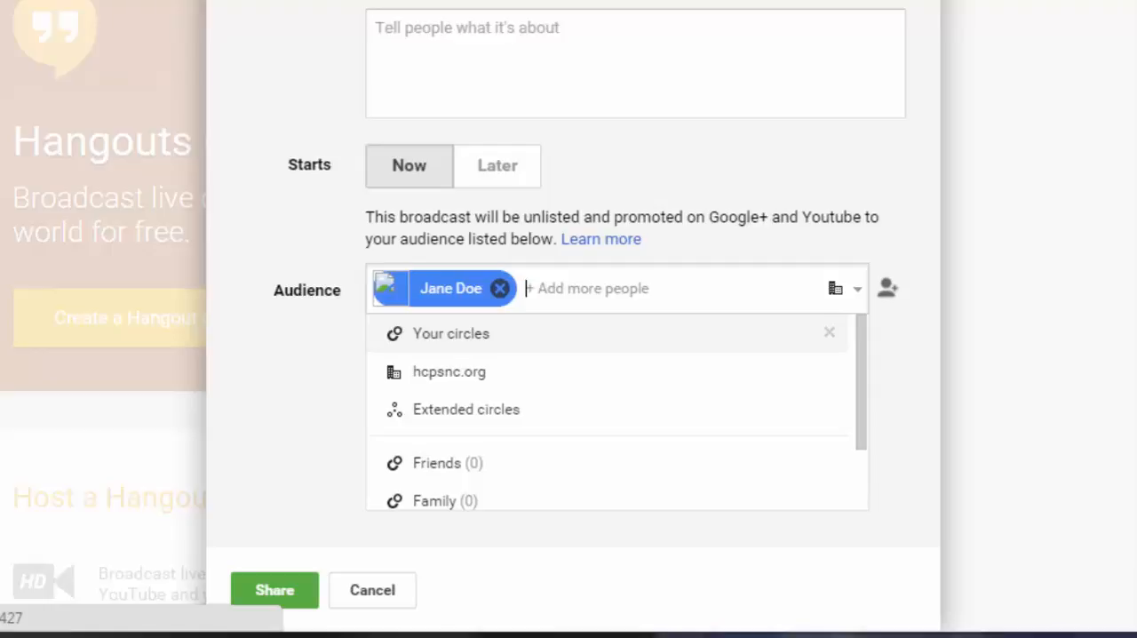
{"action": "left_click", "coordinate": [899, 237]}
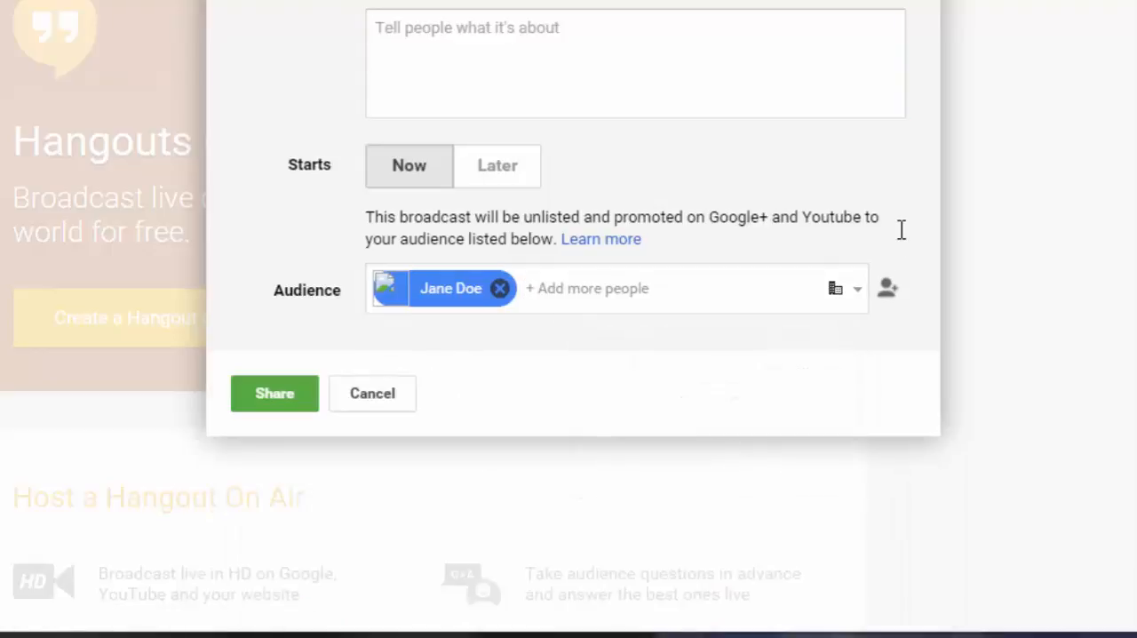
{"action": "mouse_move", "coordinate": [502, 293]}
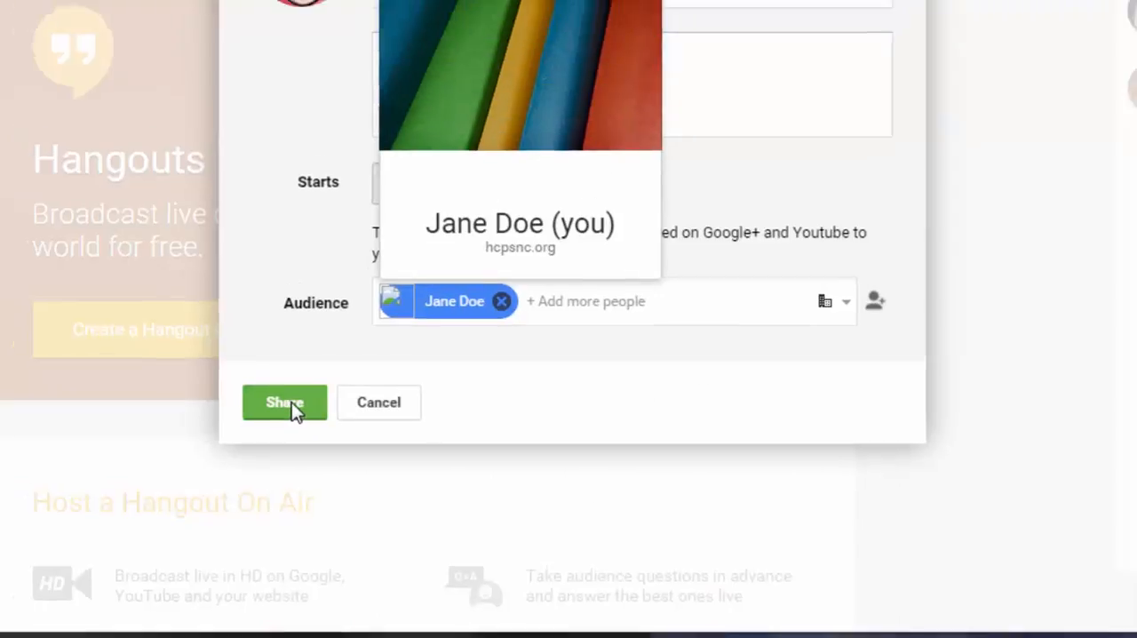
{"action": "left_click", "coordinate": [279, 399]}
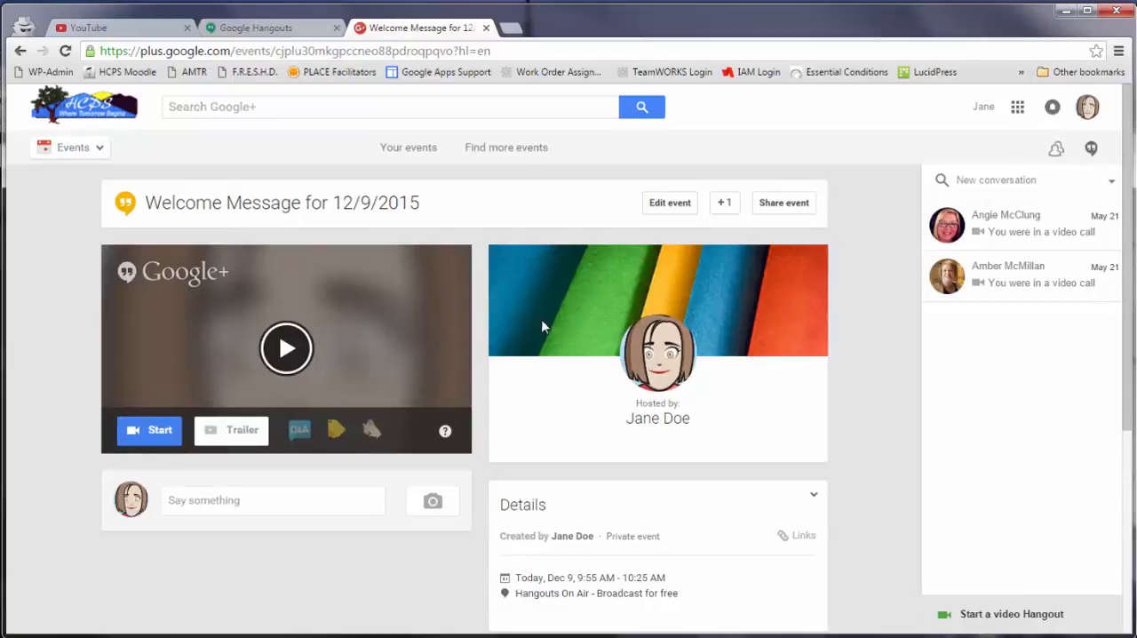
Start the Hangout On Air from its event page, allowing camera and microphone access and skipping guest invitations.
{"action": "scroll", "coordinate": [539, 379], "scroll_direction": "down", "scroll_amount": 1}
{"action": "scroll", "coordinate": [643, 469], "scroll_direction": "down", "scroll_amount": 1}
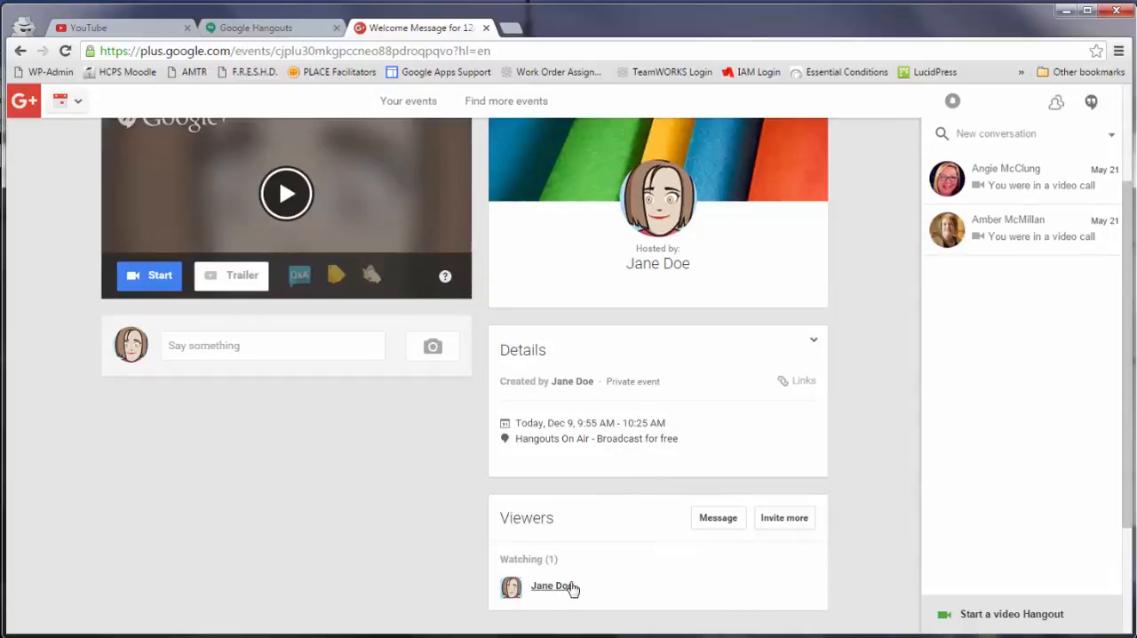
{"action": "mouse_move", "coordinate": [588, 584]}
{"action": "scroll", "coordinate": [861, 512], "scroll_direction": "up", "scroll_amount": 3}
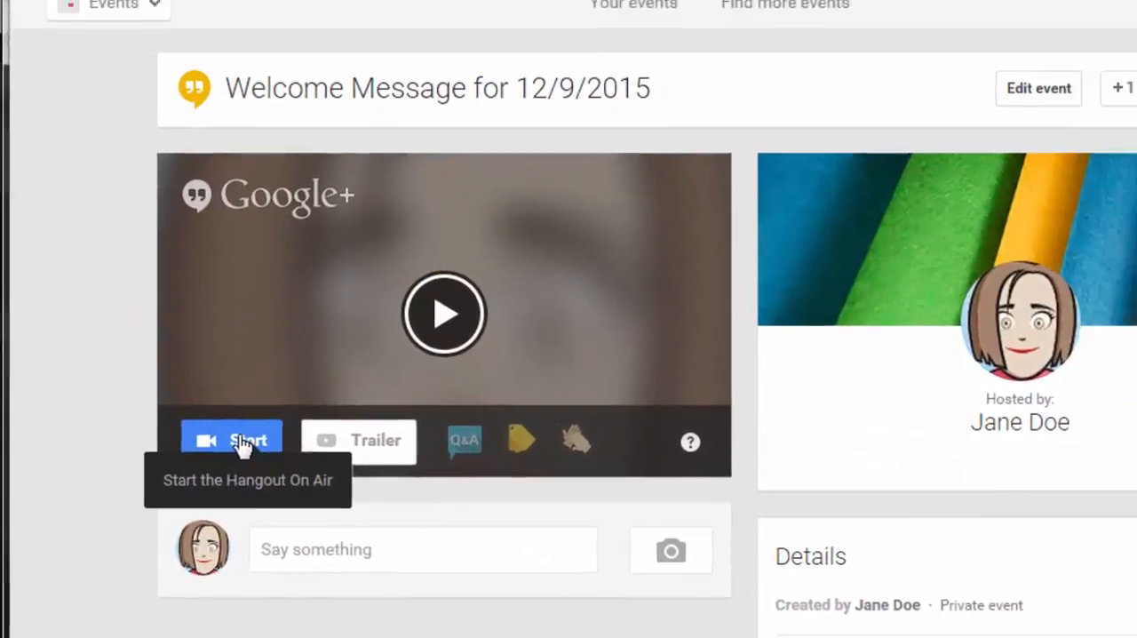
{"action": "left_click", "coordinate": [259, 444]}
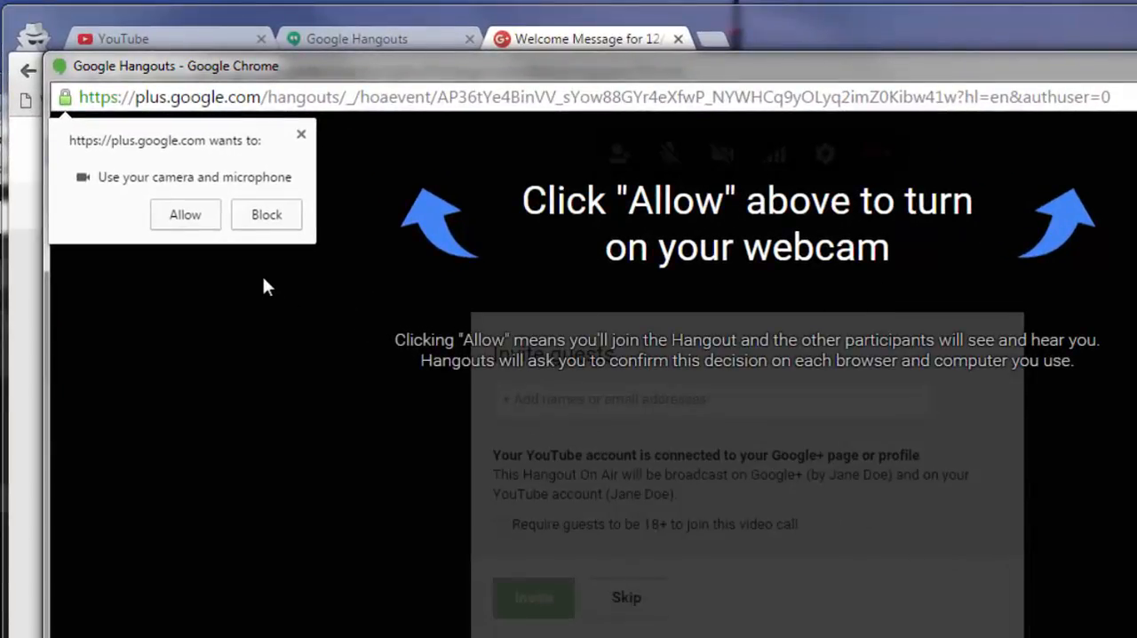
{"action": "left_click", "coordinate": [185, 216]}
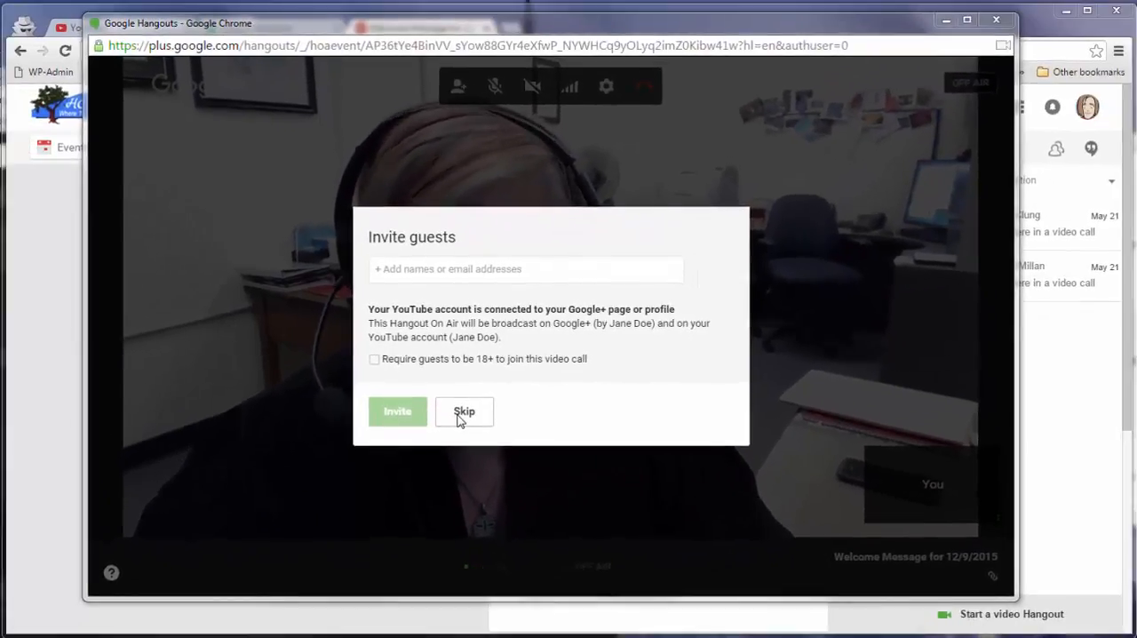
{"action": "left_click", "coordinate": [480, 451]}
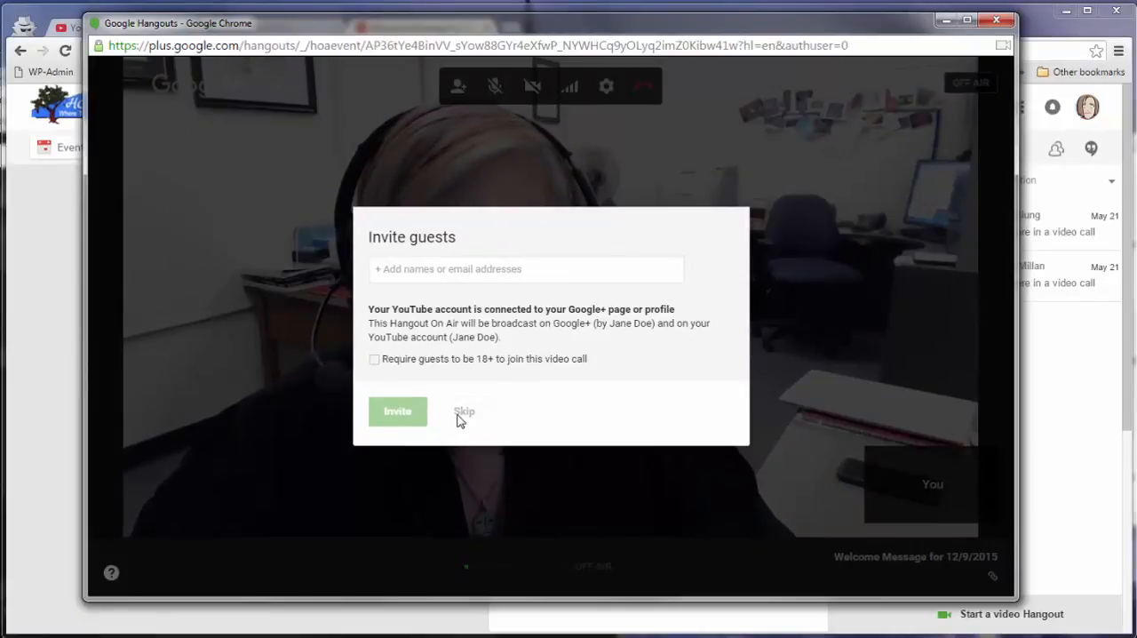
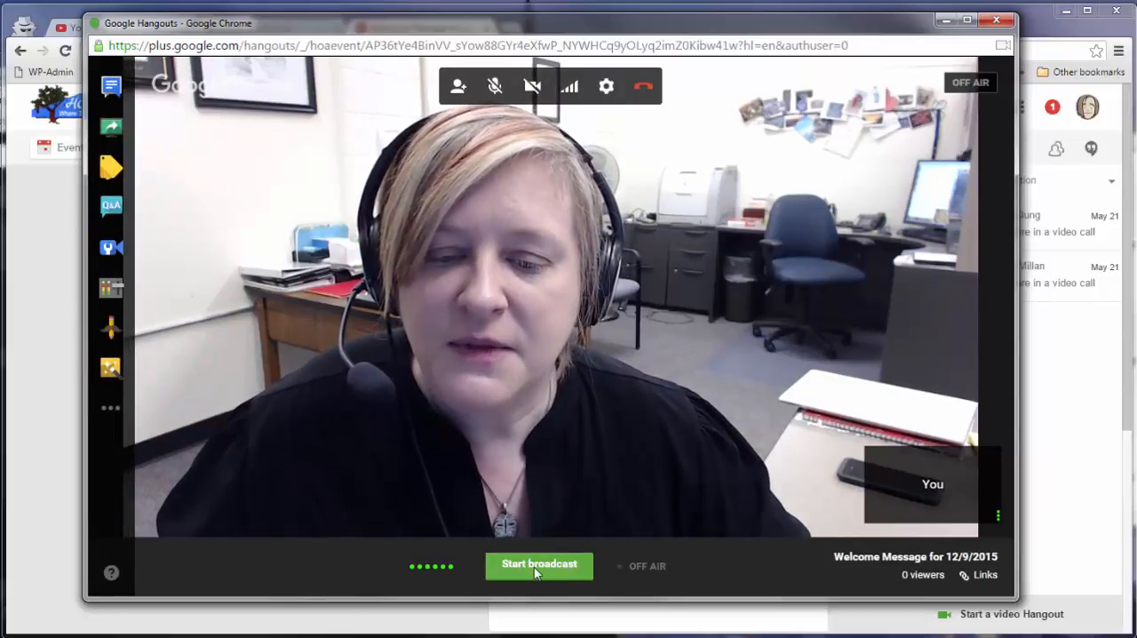
Start the live broadcast of the Hangout On Air and confirm going live on Google+ and YouTube.
{"action": "left_click", "coordinate": [536, 569]}
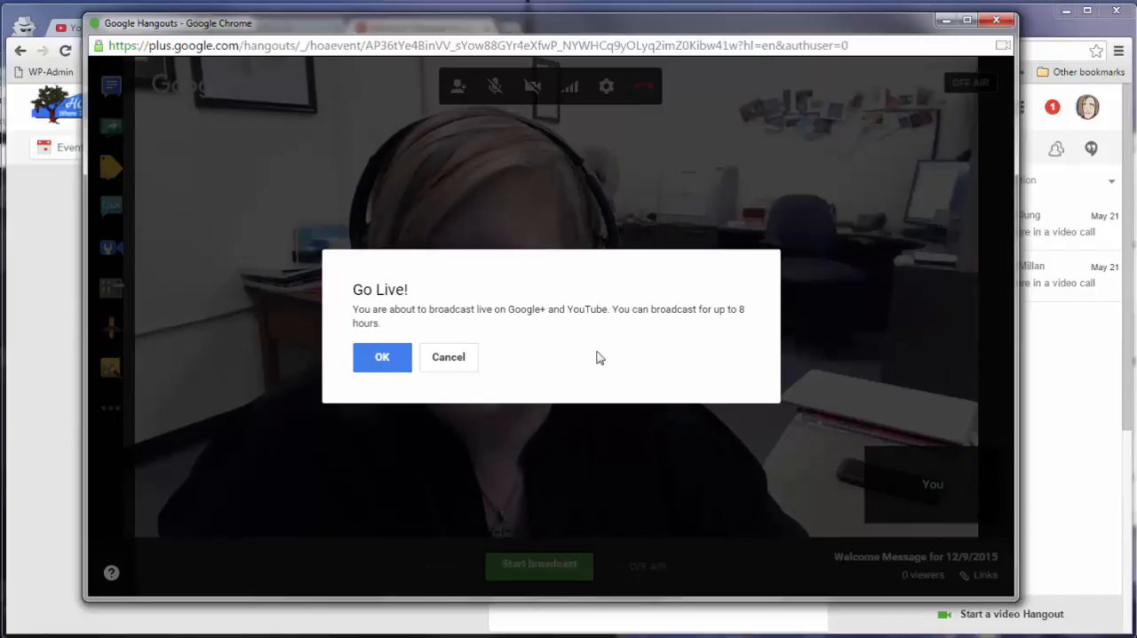
{"action": "left_click", "coordinate": [382, 359]}
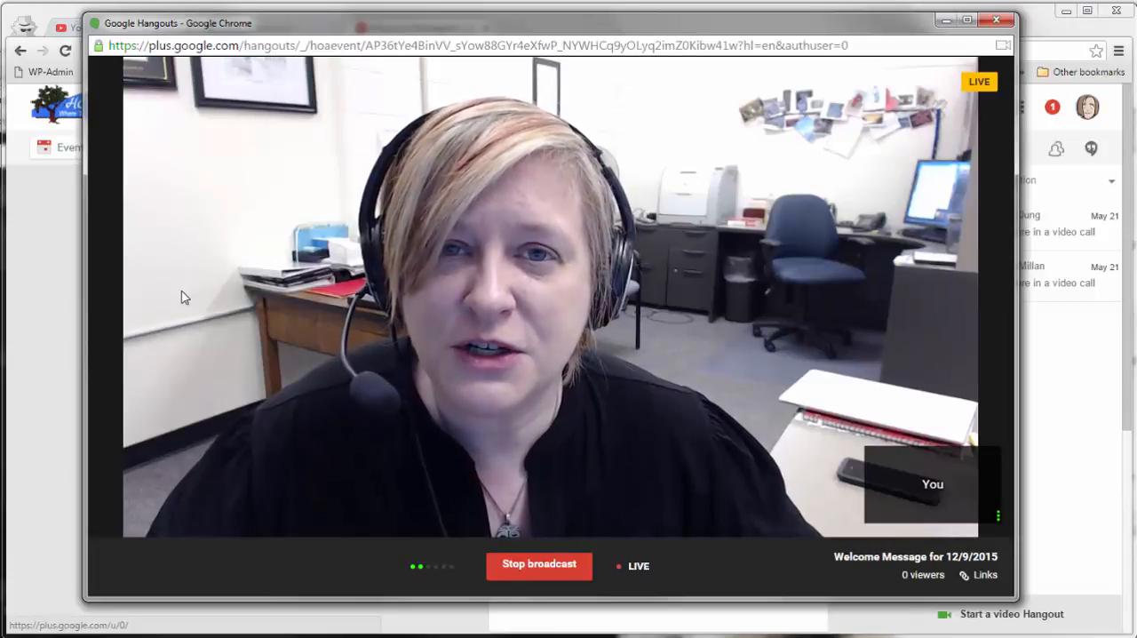
Screenshare the ZENworks Window in the live Hangout and present it to everyone.
{"action": "mouse_move", "coordinate": [451, 293]}
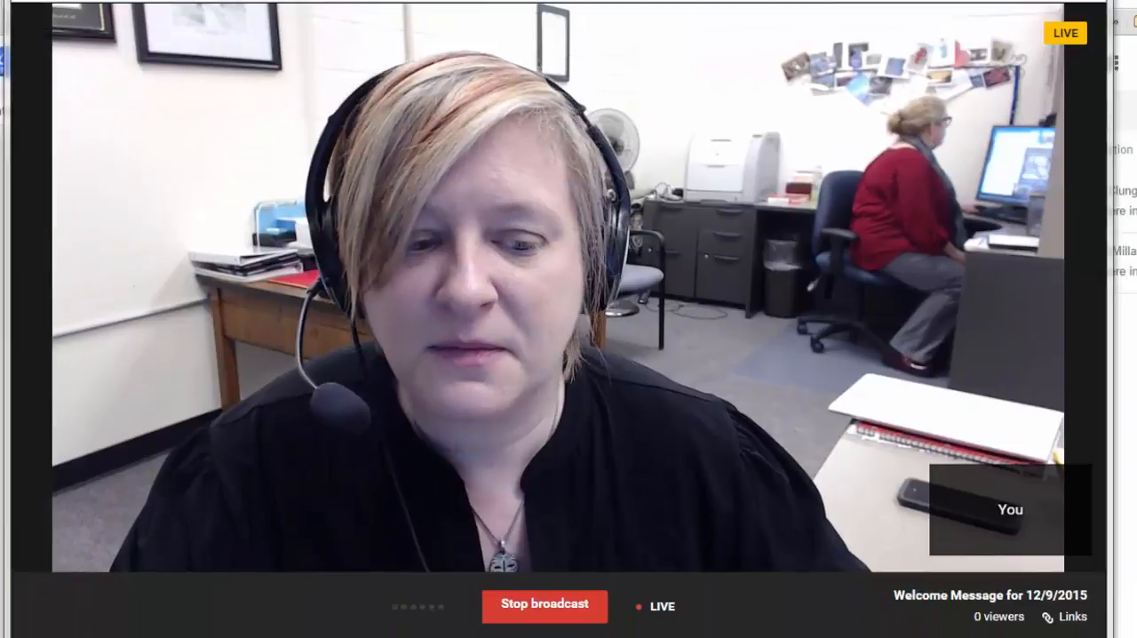
{"action": "mouse_move", "coordinate": [104, 134]}
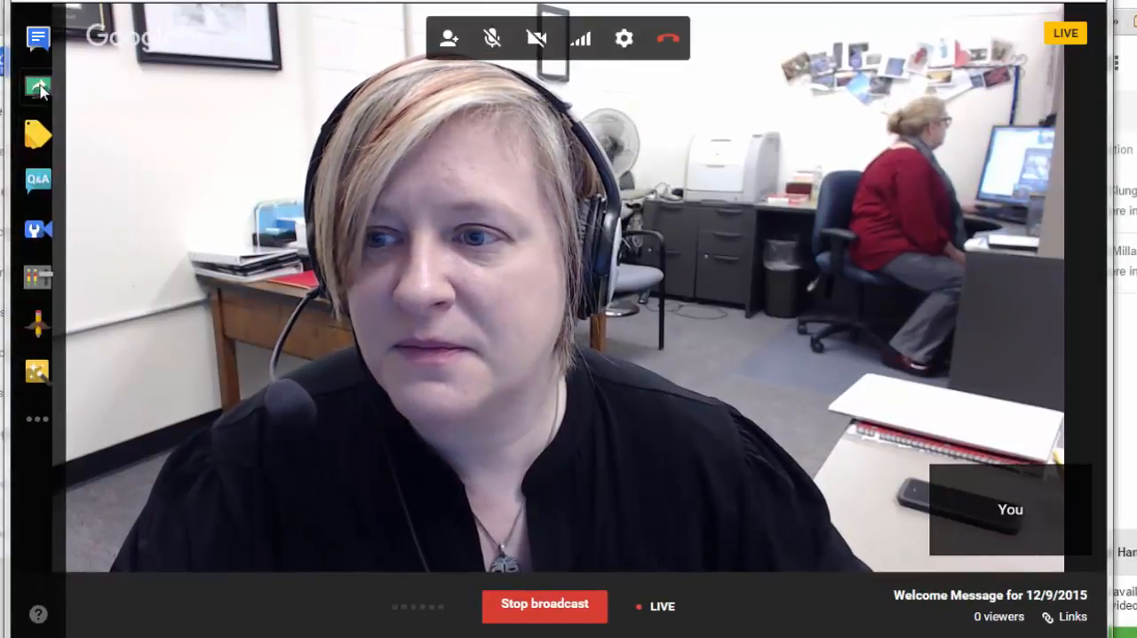
{"action": "left_click", "coordinate": [38, 87]}
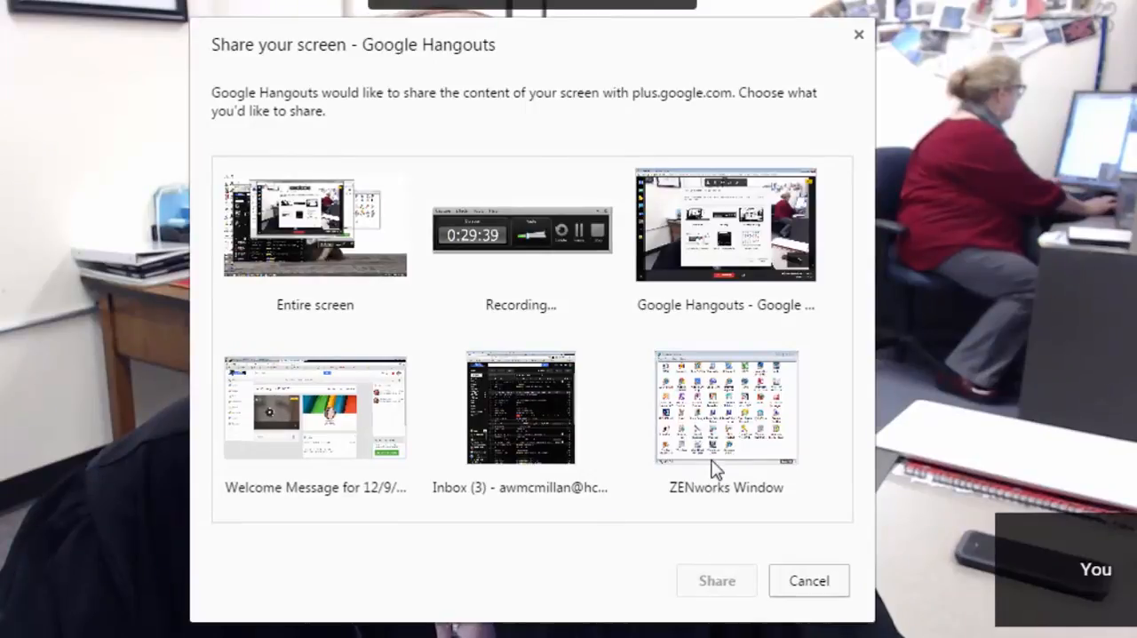
{"action": "left_click", "coordinate": [730, 411]}
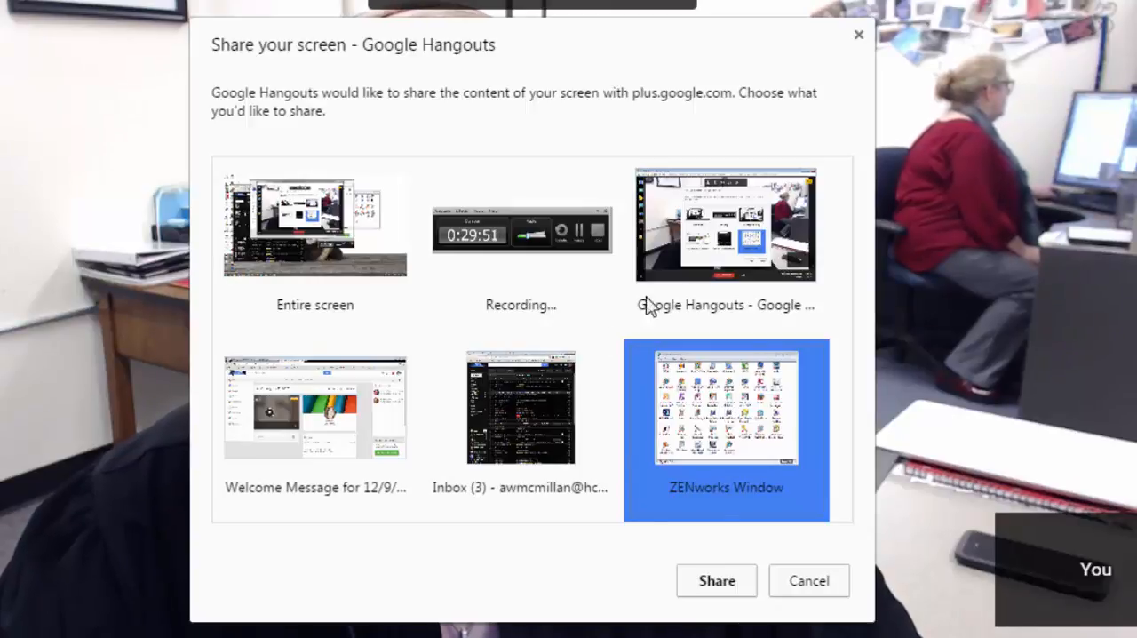
{"action": "left_click", "coordinate": [733, 586]}
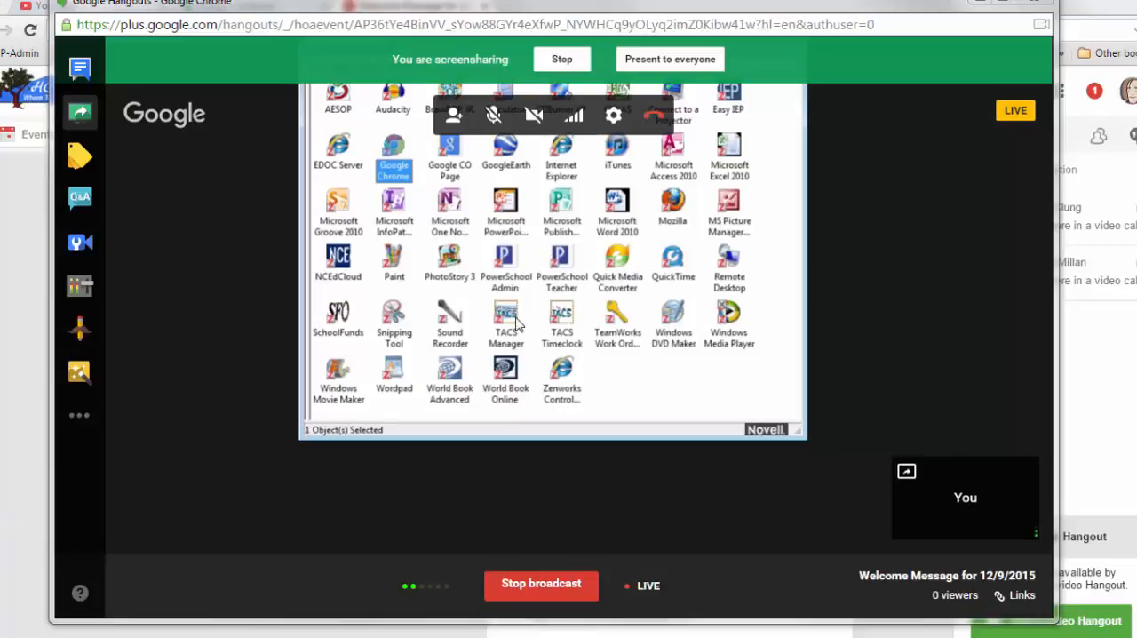
{"action": "left_click", "coordinate": [668, 62]}
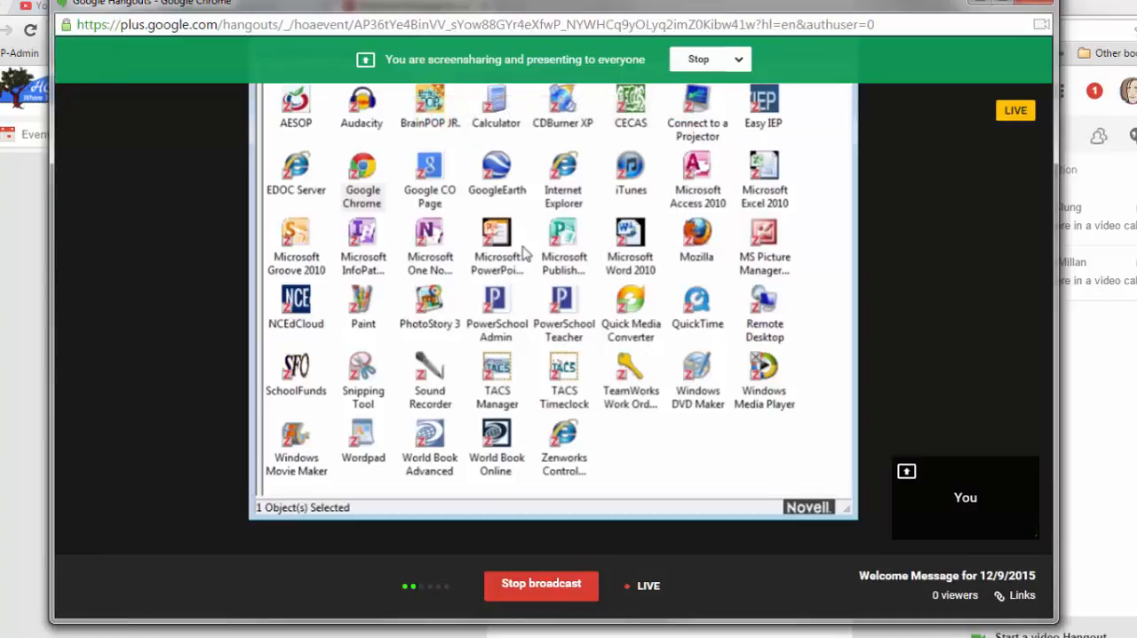
Select a few program icons in the shared ZENworks Window, including Google CO Page, and stop the screenshare.
{"action": "left_click", "coordinate": [434, 306]}
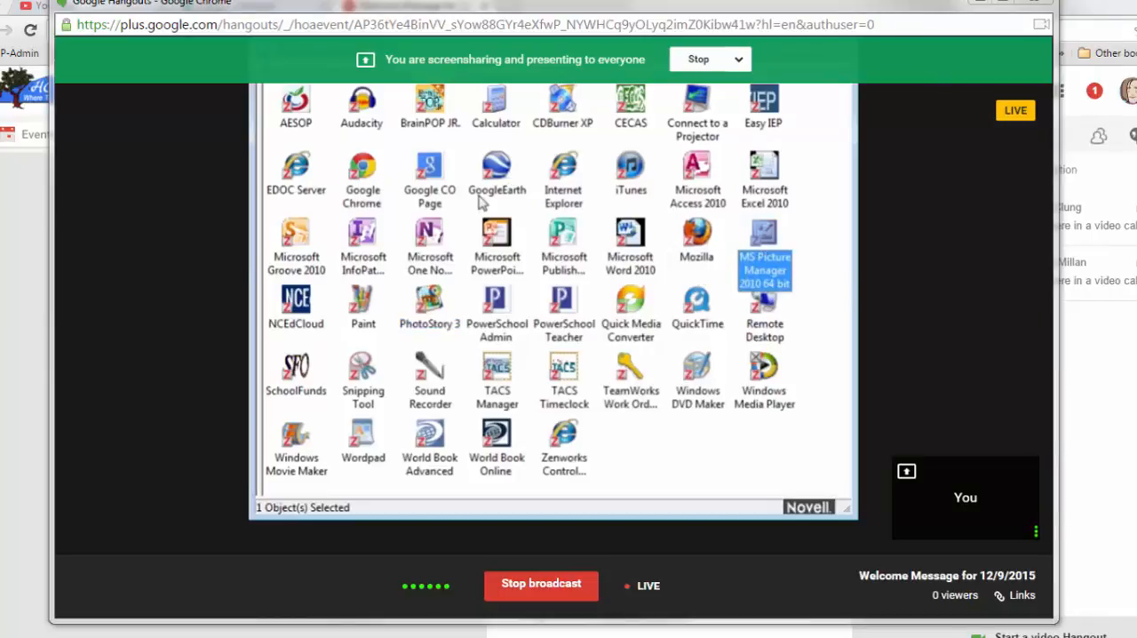
{"action": "left_click", "coordinate": [429, 177]}
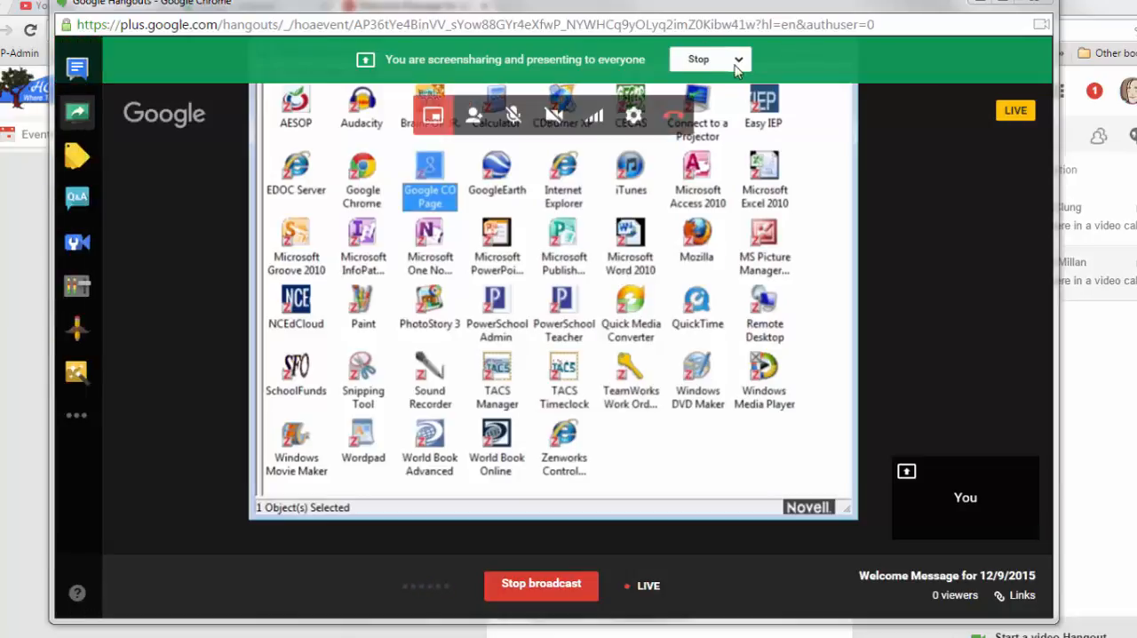
{"action": "left_click", "coordinate": [705, 59]}
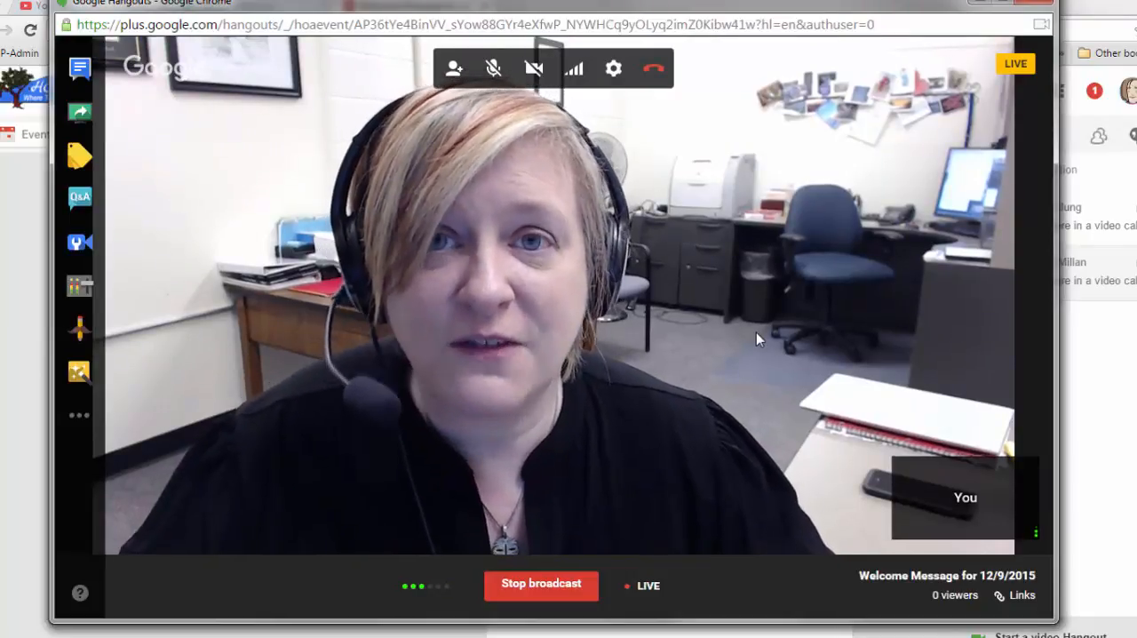
Turn off the camera and screenshare the NCDLP_Summary8.31.15.pdf window in the broadcast.
{"action": "left_click", "coordinate": [542, 71]}
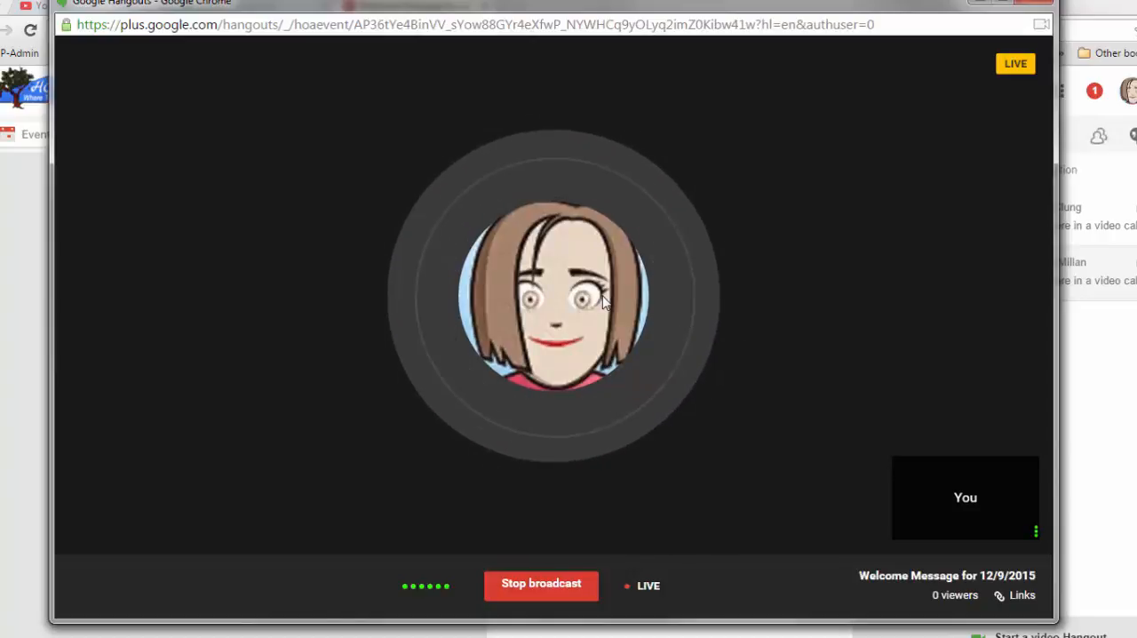
{"action": "mouse_move", "coordinate": [512, 45]}
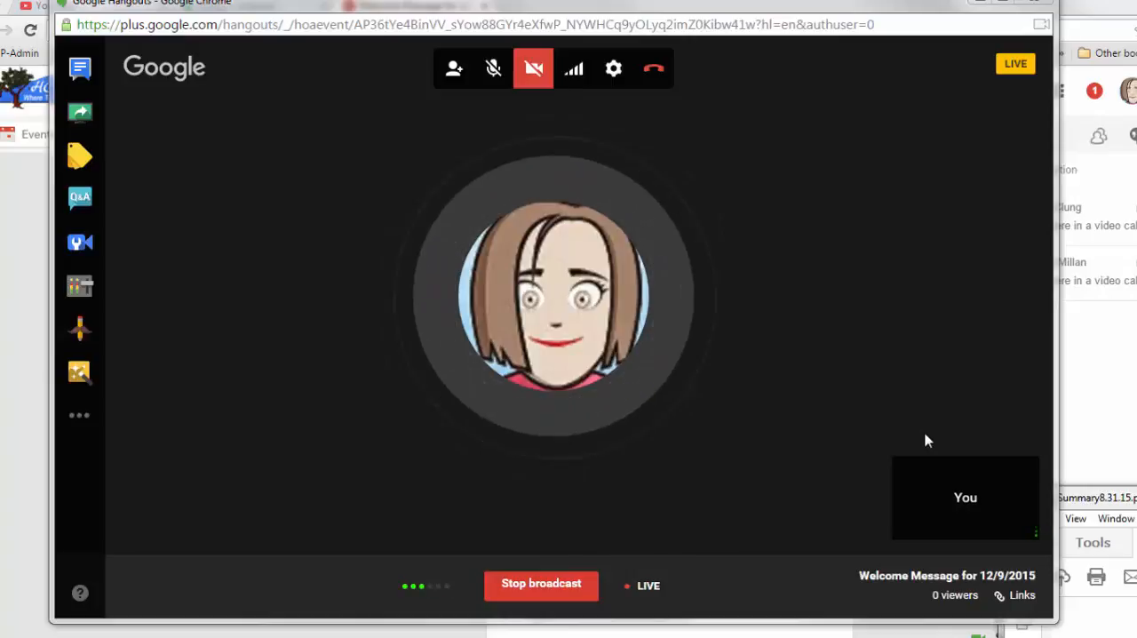
{"action": "left_click", "coordinate": [77, 116]}
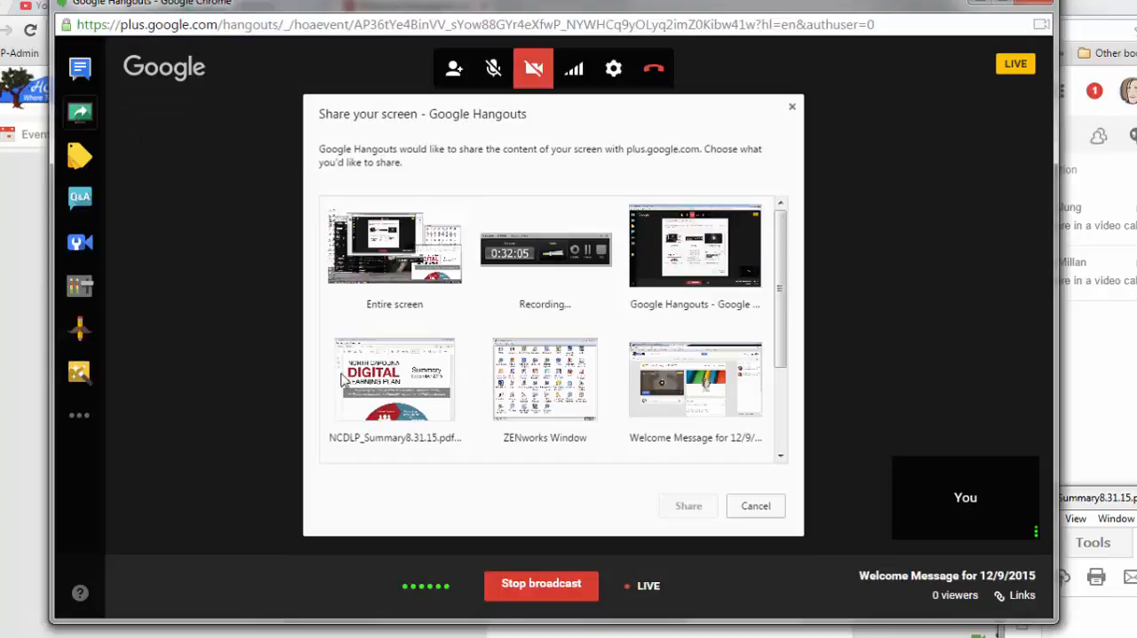
{"action": "left_click", "coordinate": [382, 382]}
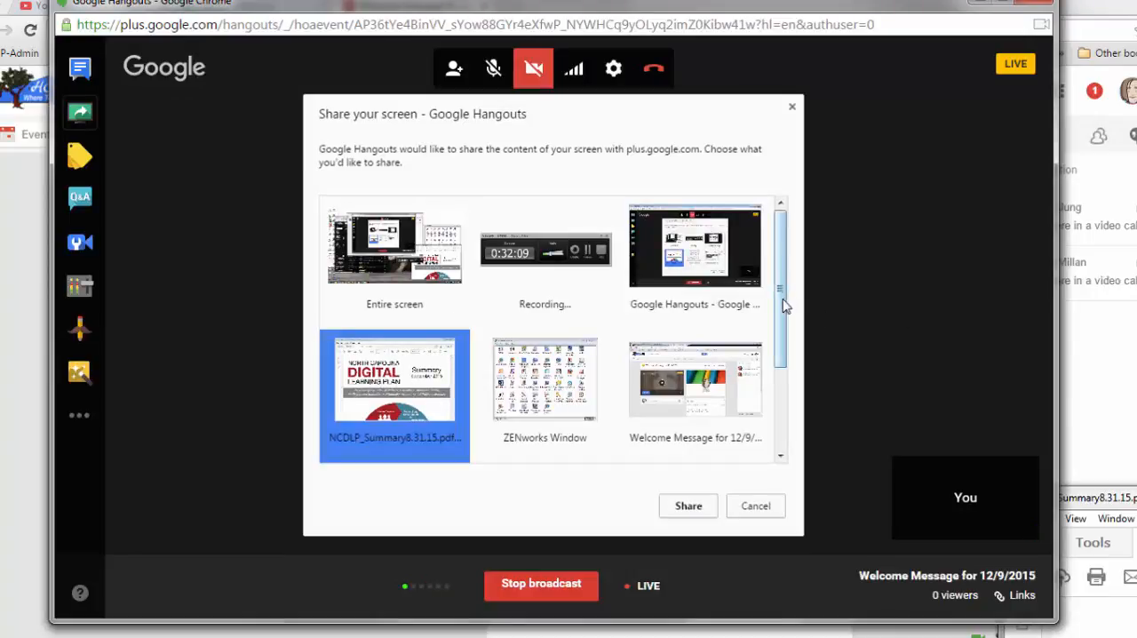
{"action": "left_click_drag", "start_coordinate": [782, 306], "coordinate": [797, 257]}
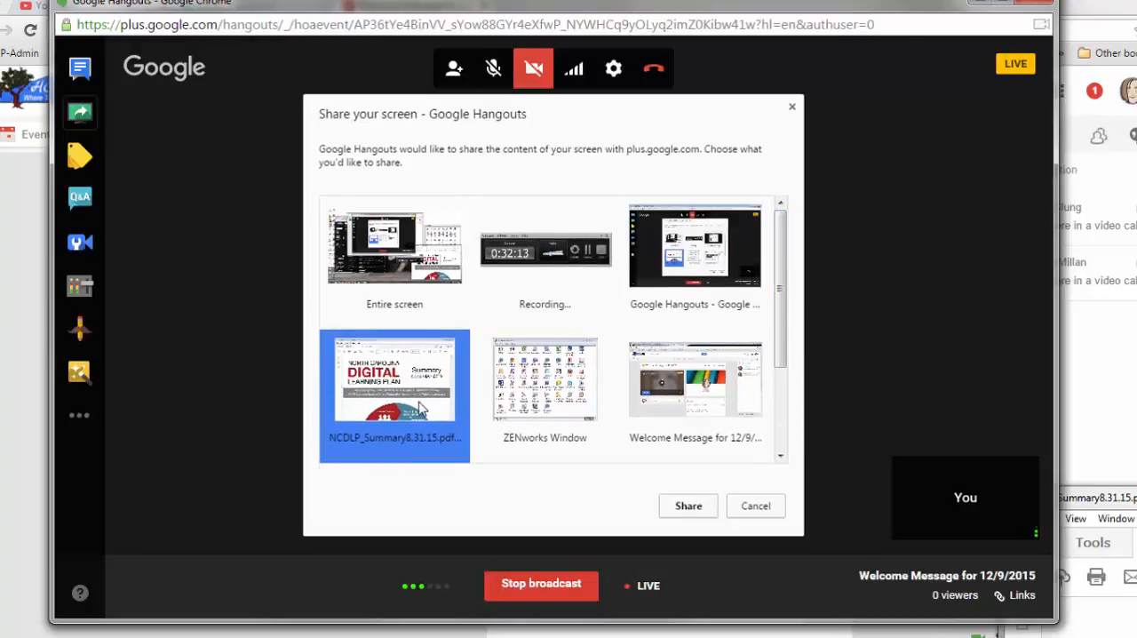
{"action": "left_click", "coordinate": [690, 509]}
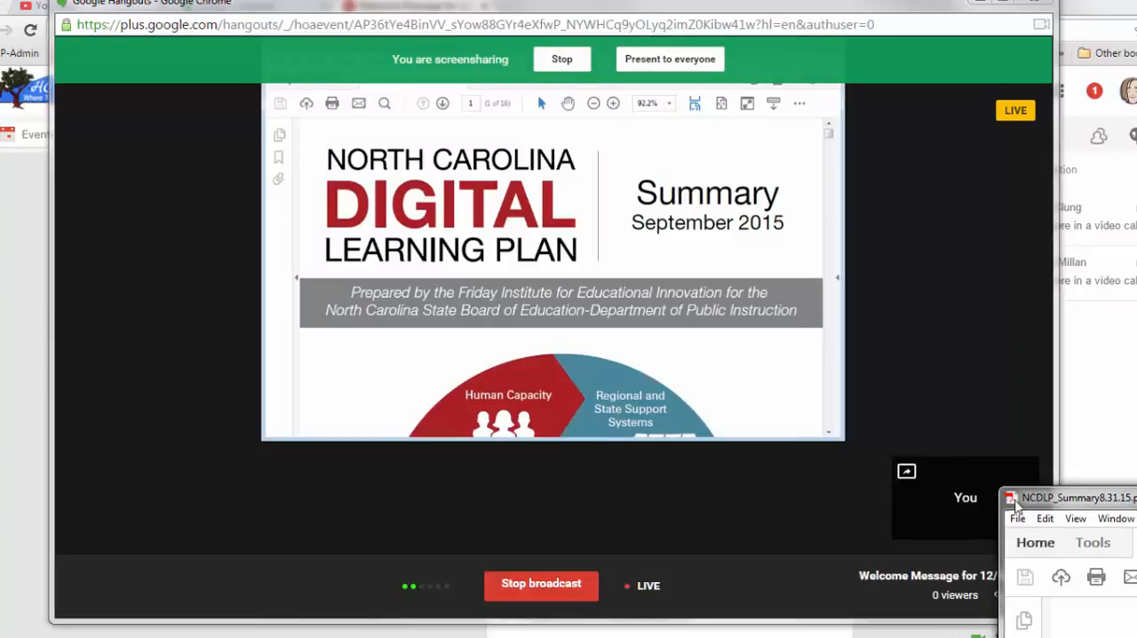
Highlight the Introduction's opening paragraph in the shared PDF and browse down to the Traditional versus Digital-Age Learning Model table.
{"action": "left_click_drag", "start_coordinate": [997, 484], "coordinate": [1136, 564]}
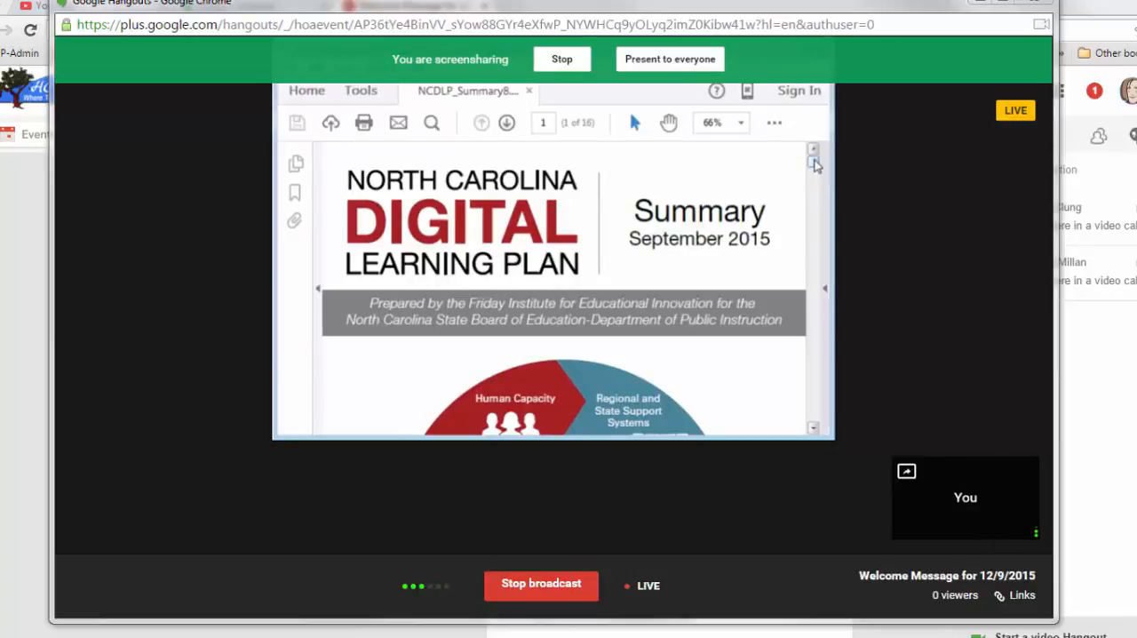
{"action": "left_click_drag", "start_coordinate": [812, 162], "coordinate": [816, 197]}
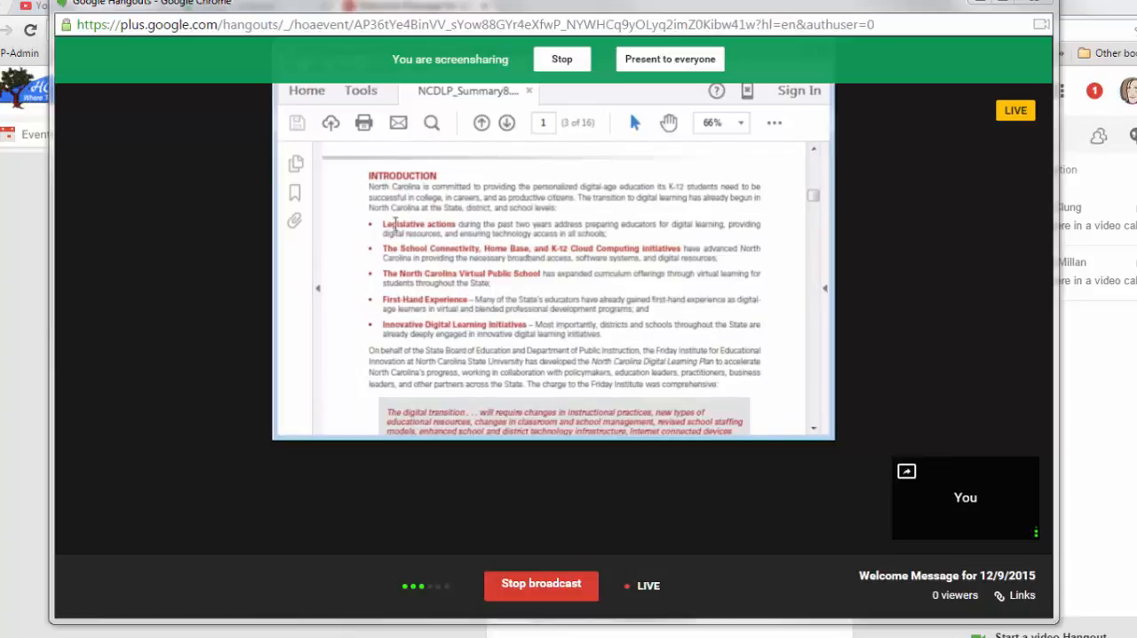
{"action": "left_click_drag", "start_coordinate": [371, 188], "coordinate": [563, 210]}
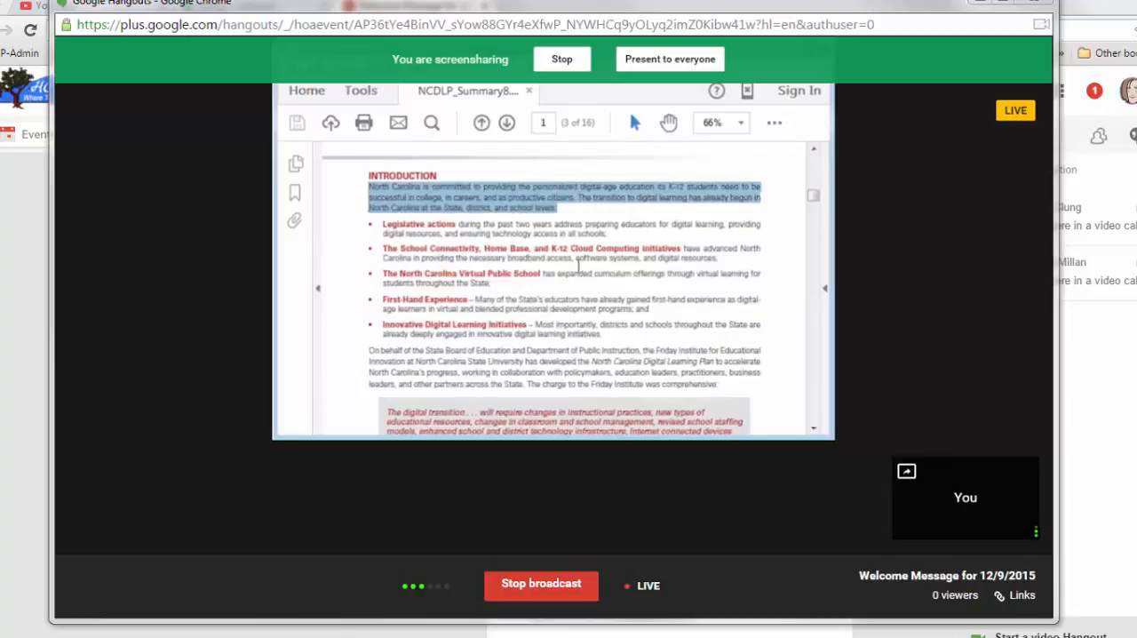
{"action": "left_click", "coordinate": [622, 318]}
{"action": "scroll", "coordinate": [622, 318], "scroll_direction": "down", "scroll_amount": 8}
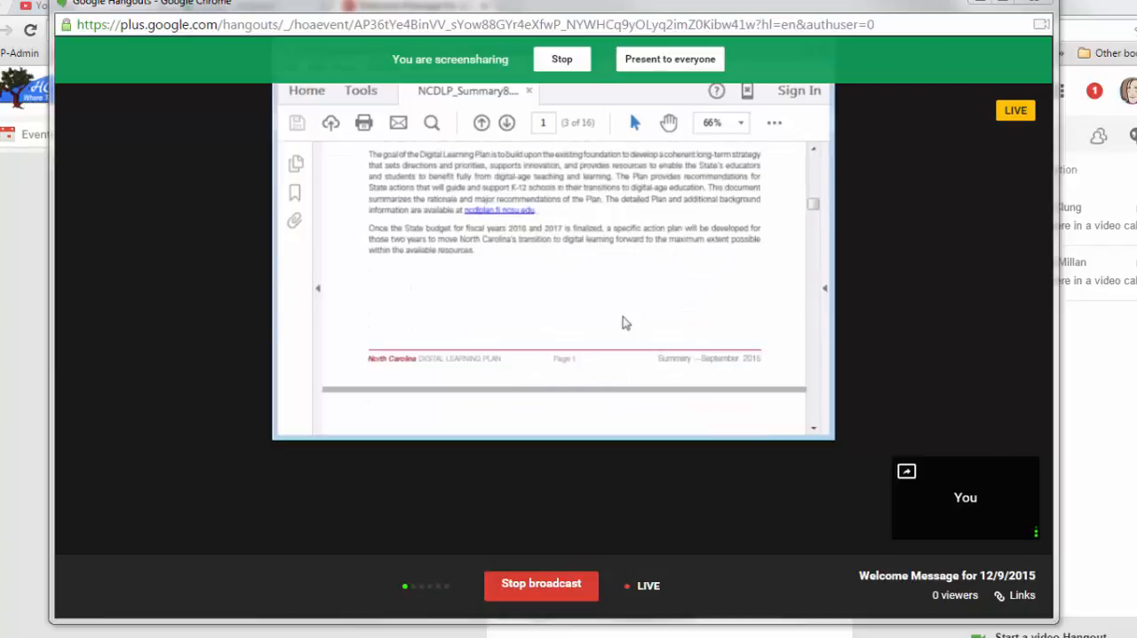
{"action": "scroll", "coordinate": [624, 322], "scroll_direction": "down", "scroll_amount": 5}
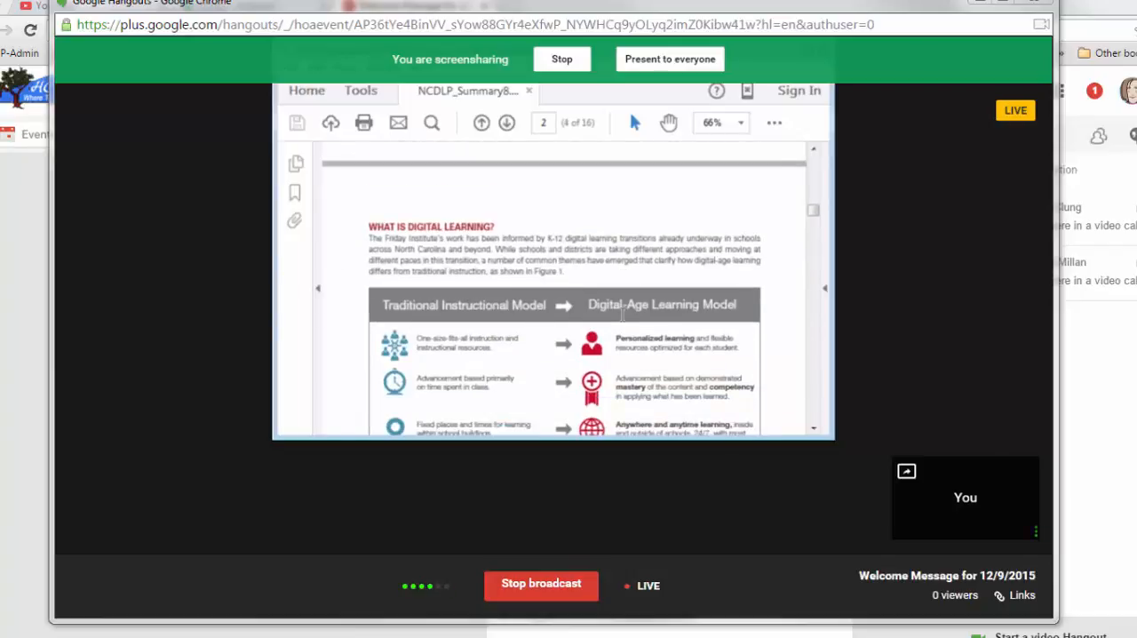
{"action": "scroll", "coordinate": [622, 313], "scroll_direction": "down", "scroll_amount": 3}
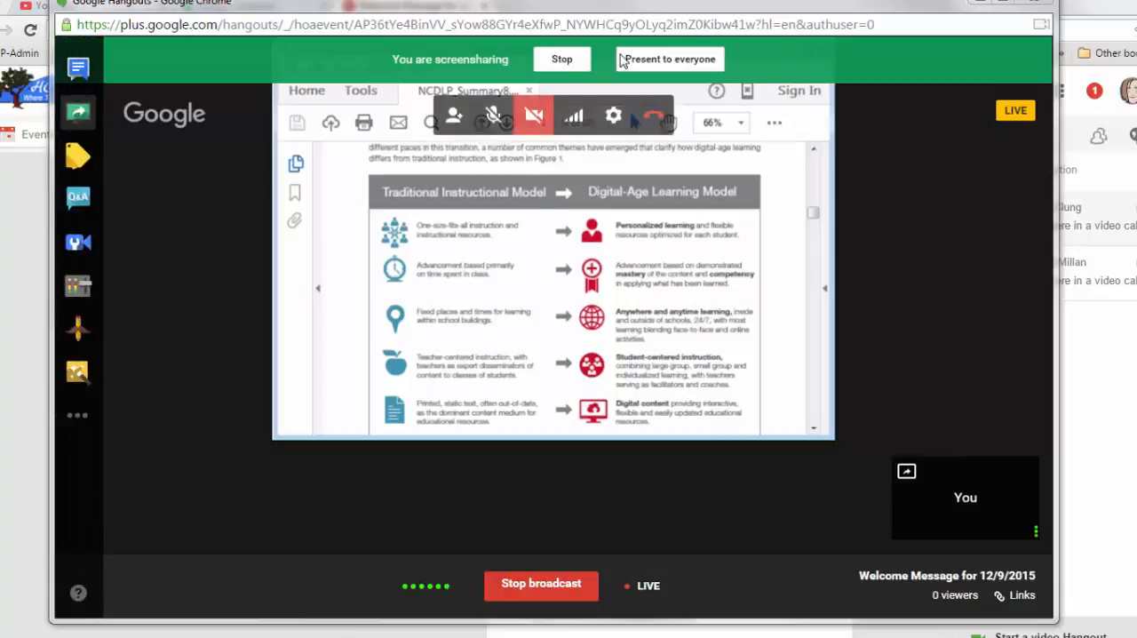
Stop screensharing the PDF and turn the camera back on.
{"action": "left_click", "coordinate": [562, 60]}
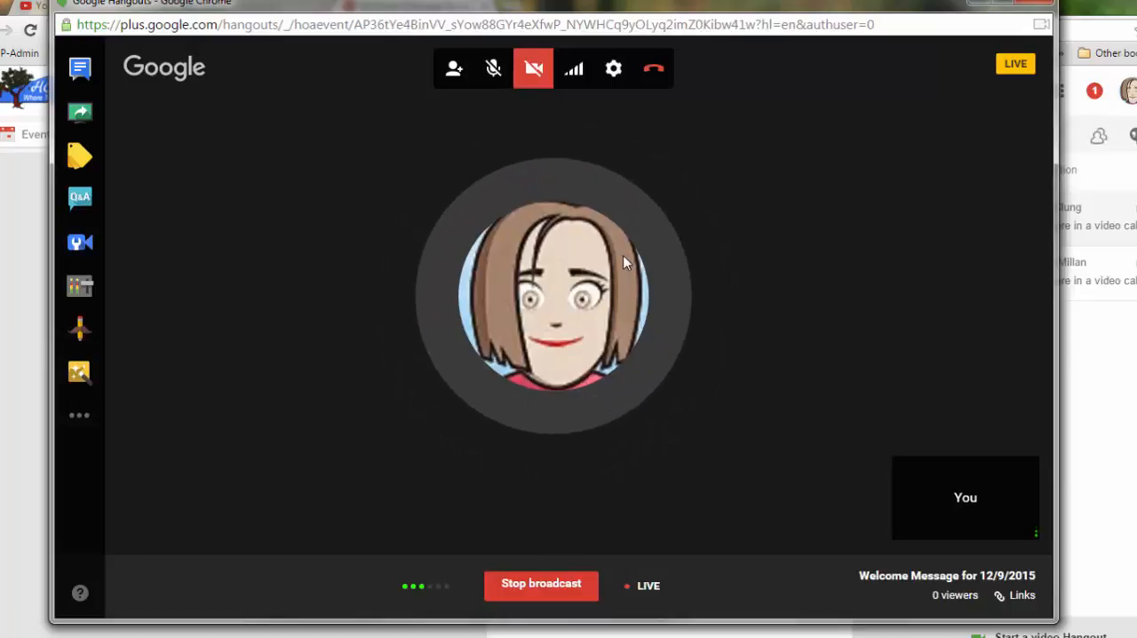
{"action": "left_click", "coordinate": [534, 69]}
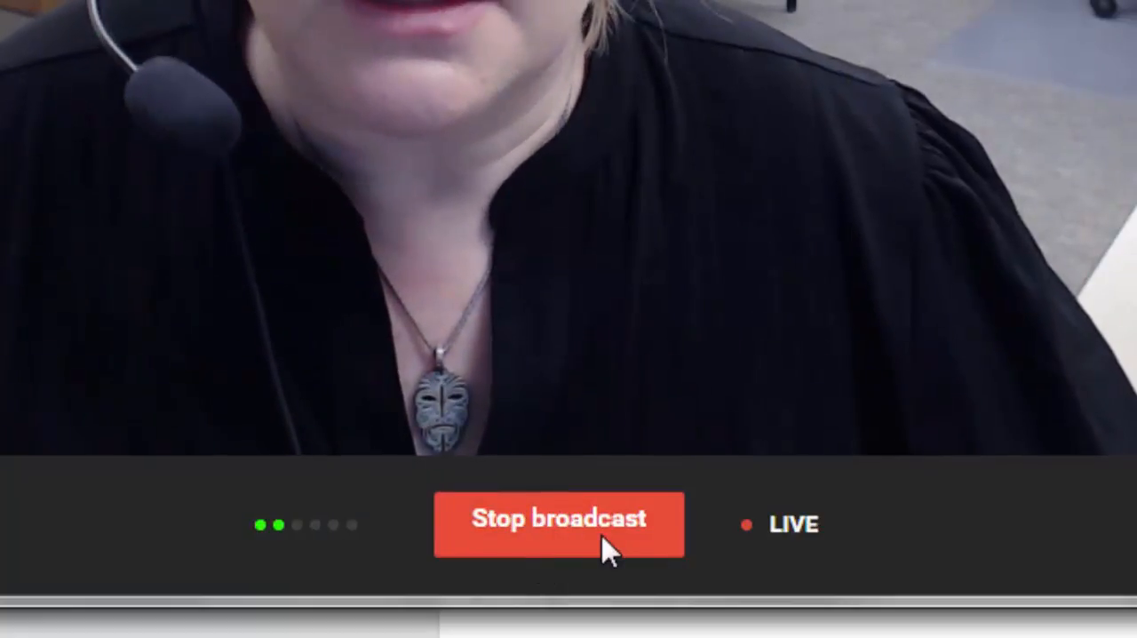
Stop the live broadcast, leave the Hangout call and close the notice that the Hangout On Air is over.
{"action": "left_click", "coordinate": [579, 528]}
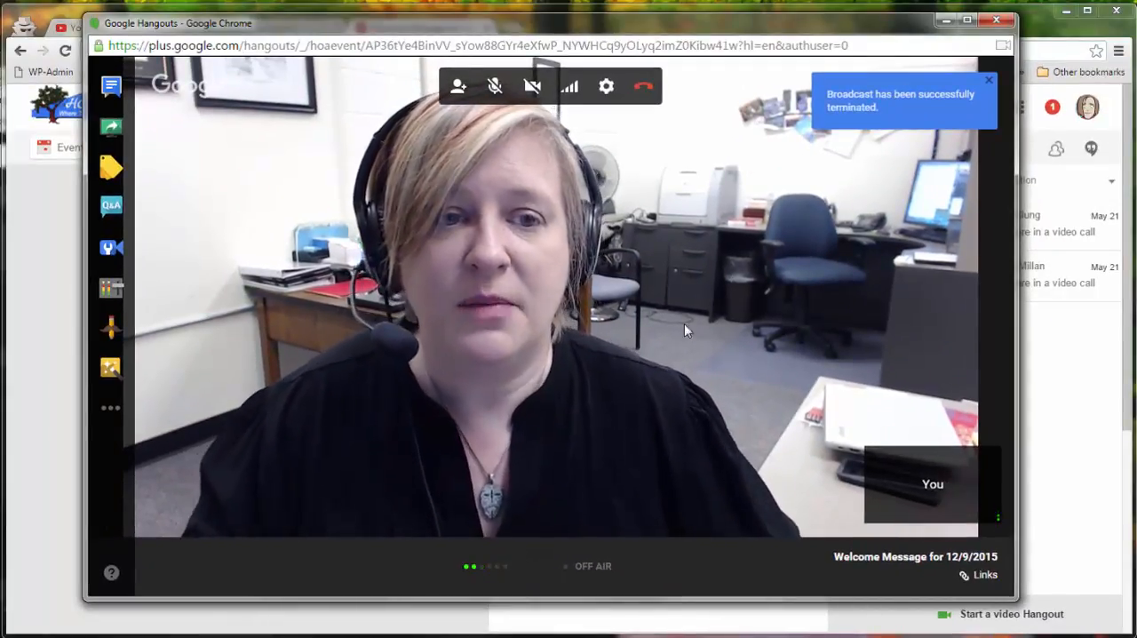
{"action": "left_click", "coordinate": [988, 80]}
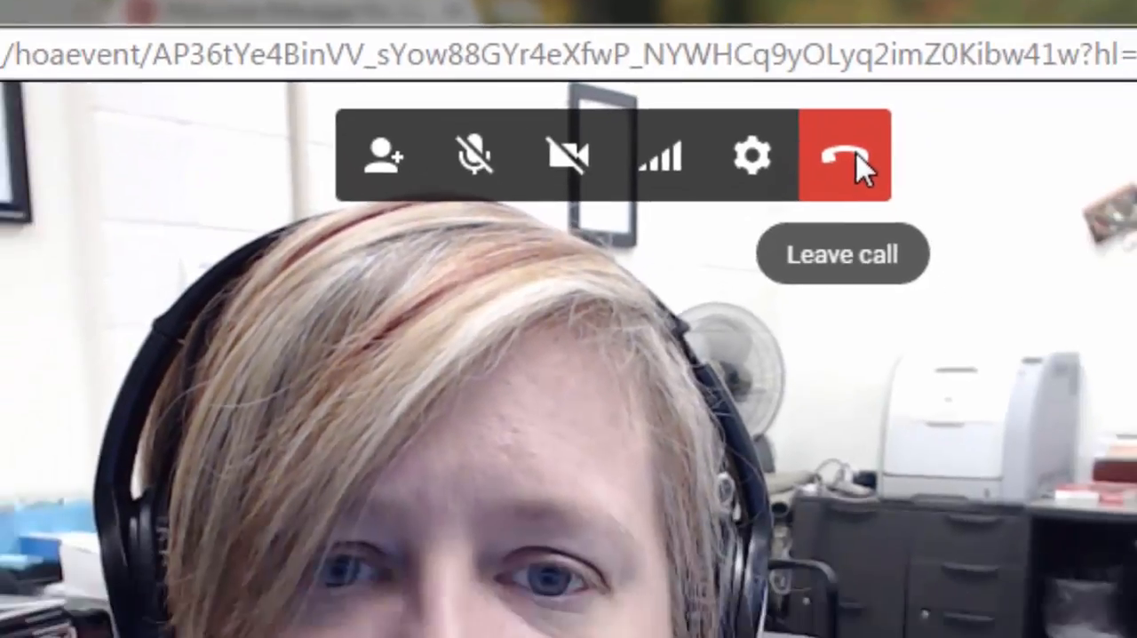
{"action": "left_click", "coordinate": [857, 162]}
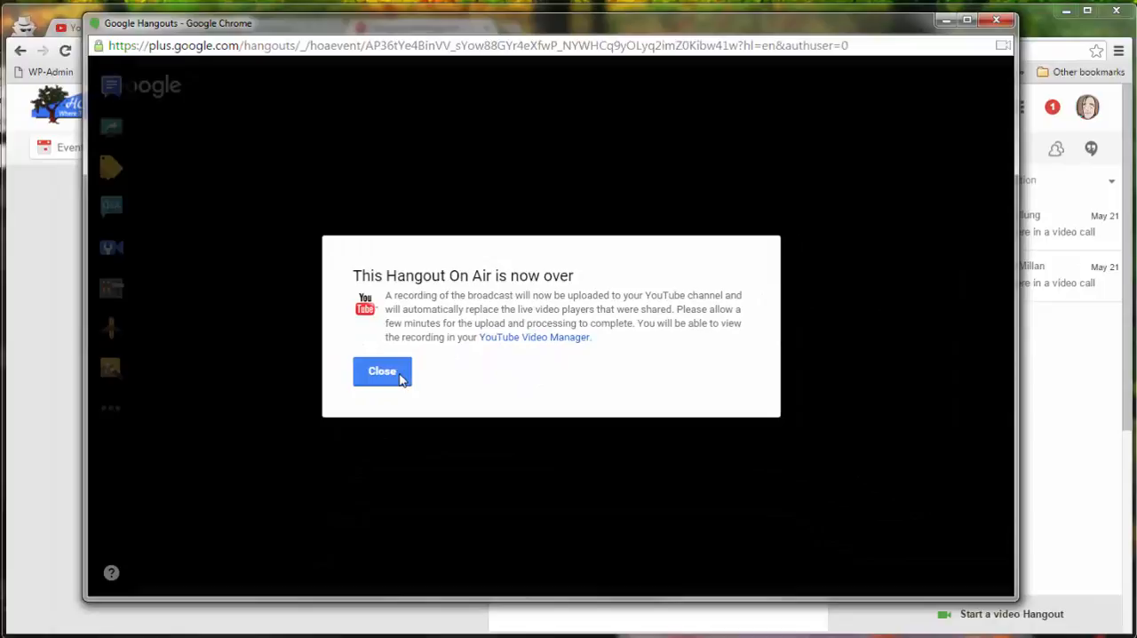
{"action": "left_click", "coordinate": [316, 481]}
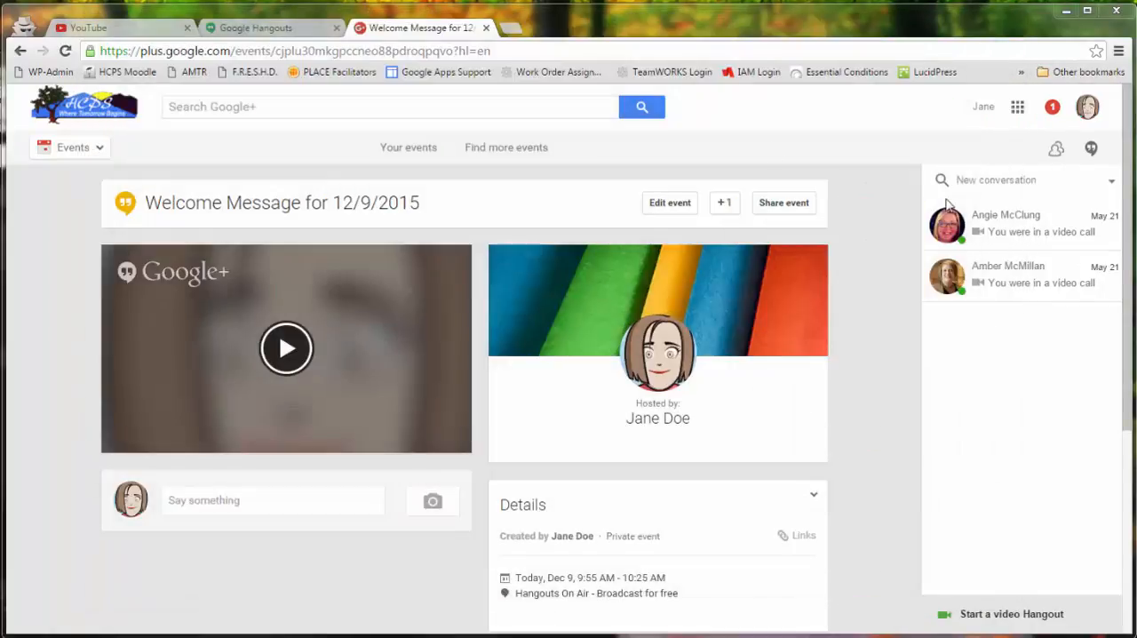
Return to YouTube and open the Video Manager from the account's own channel page.
{"action": "left_click", "coordinate": [133, 27]}
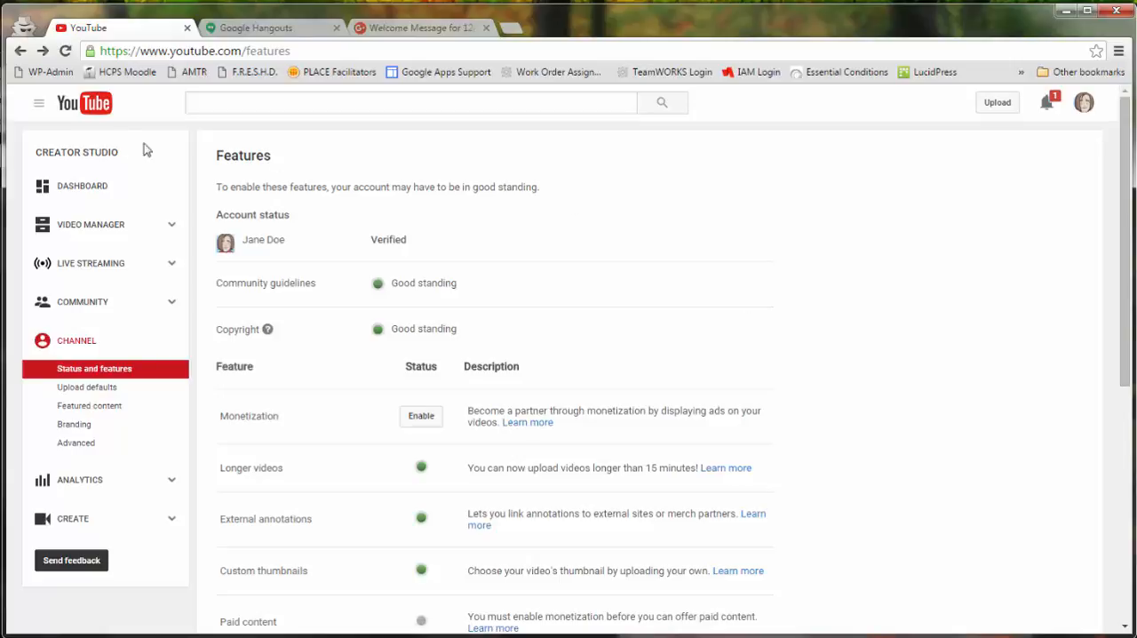
{"action": "left_click", "coordinate": [91, 105]}
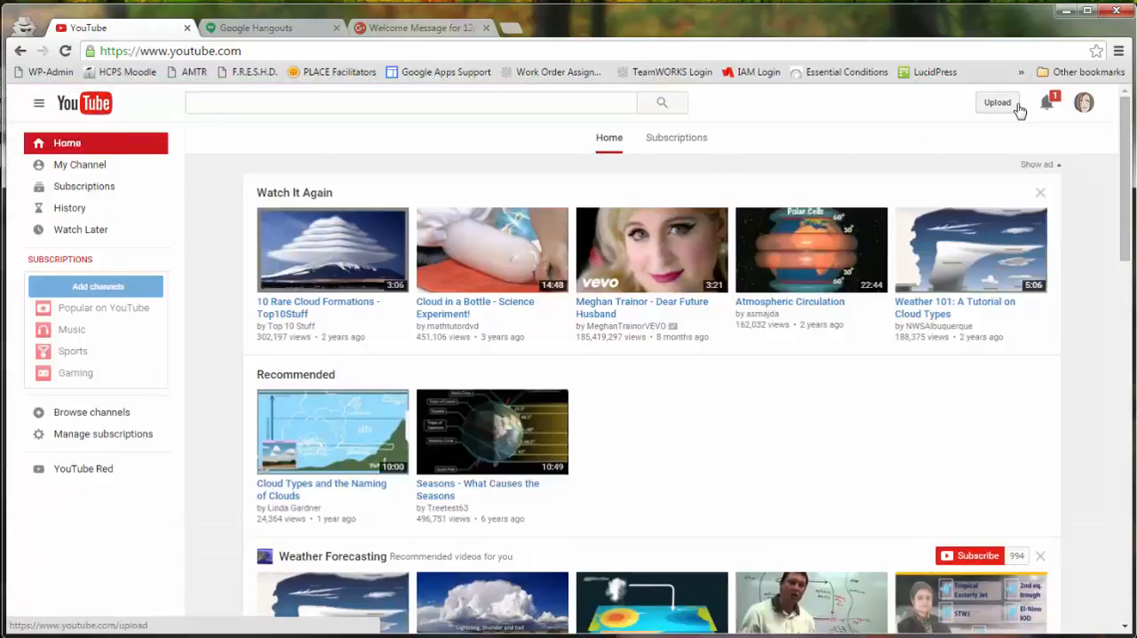
{"action": "left_click", "coordinate": [67, 167]}
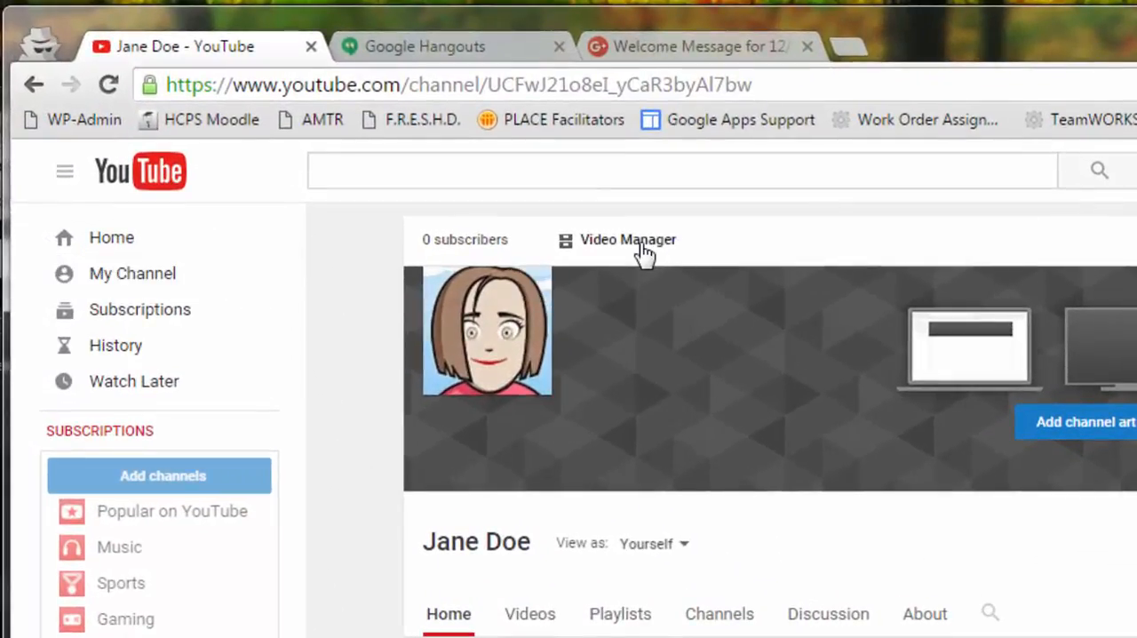
{"action": "left_click", "coordinate": [643, 254]}
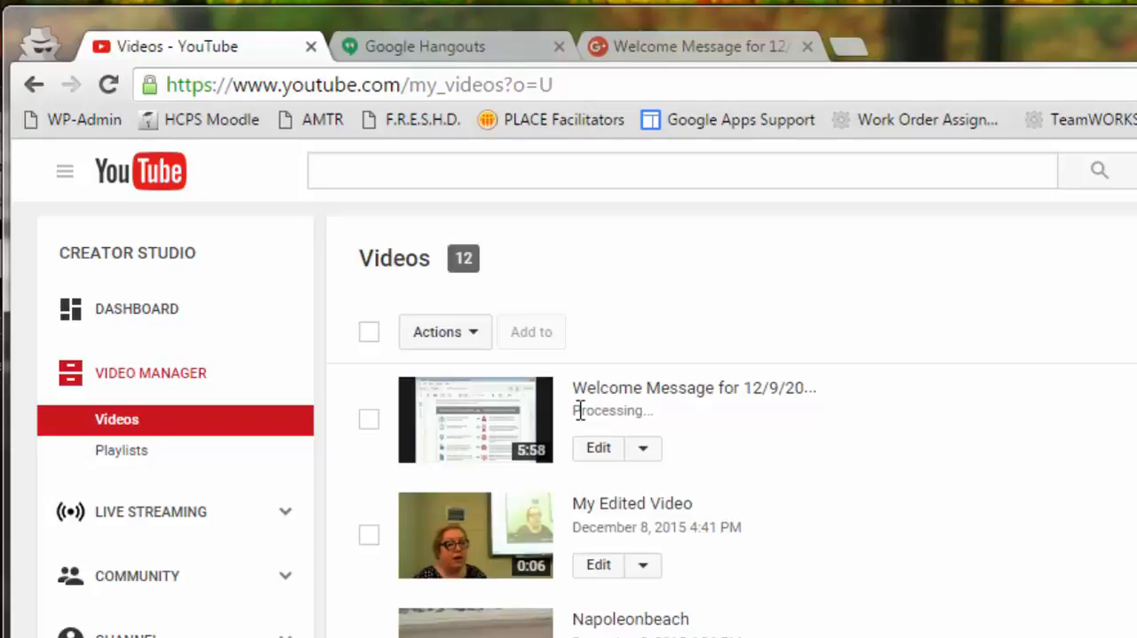
Highlight the processing status of the Welcome Message for 12/9/2015 recording and open the video's watch page.
{"action": "left_click_drag", "start_coordinate": [573, 409], "coordinate": [666, 413]}
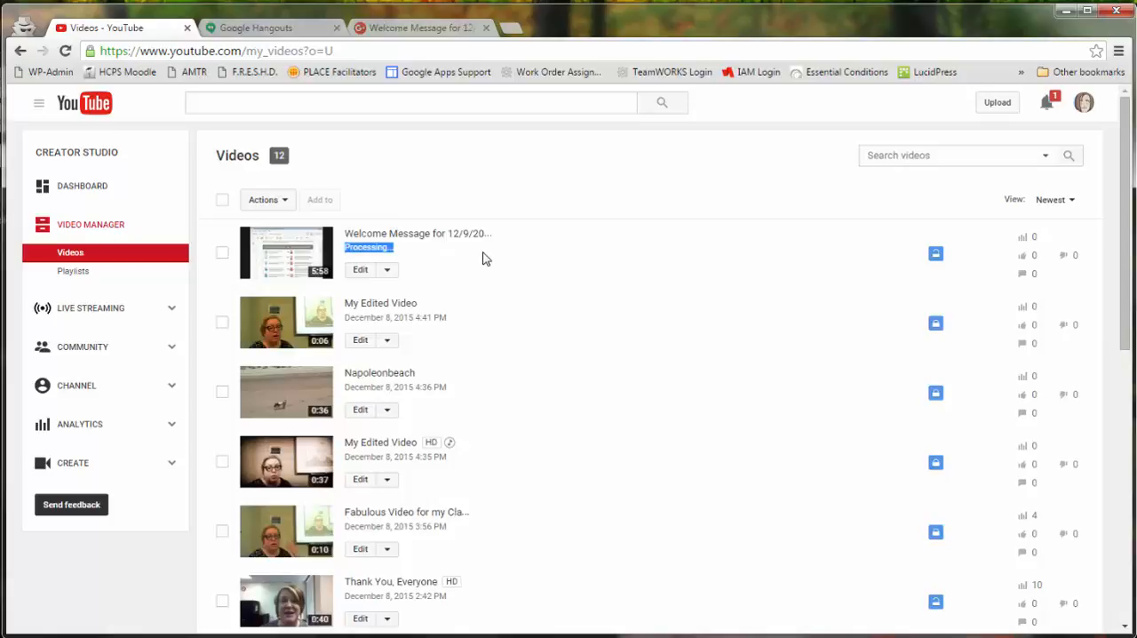
{"action": "left_click", "coordinate": [439, 239]}
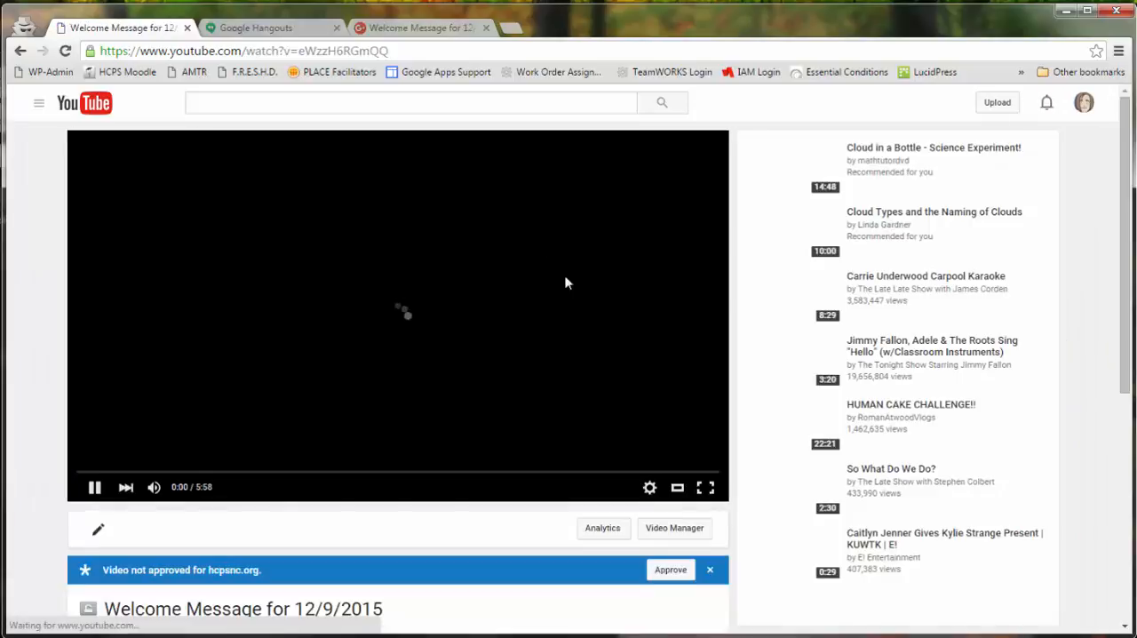
Pause the Welcome Message for 12/9/2015 recording and show its share link below the video.
{"action": "left_click", "coordinate": [95, 488]}
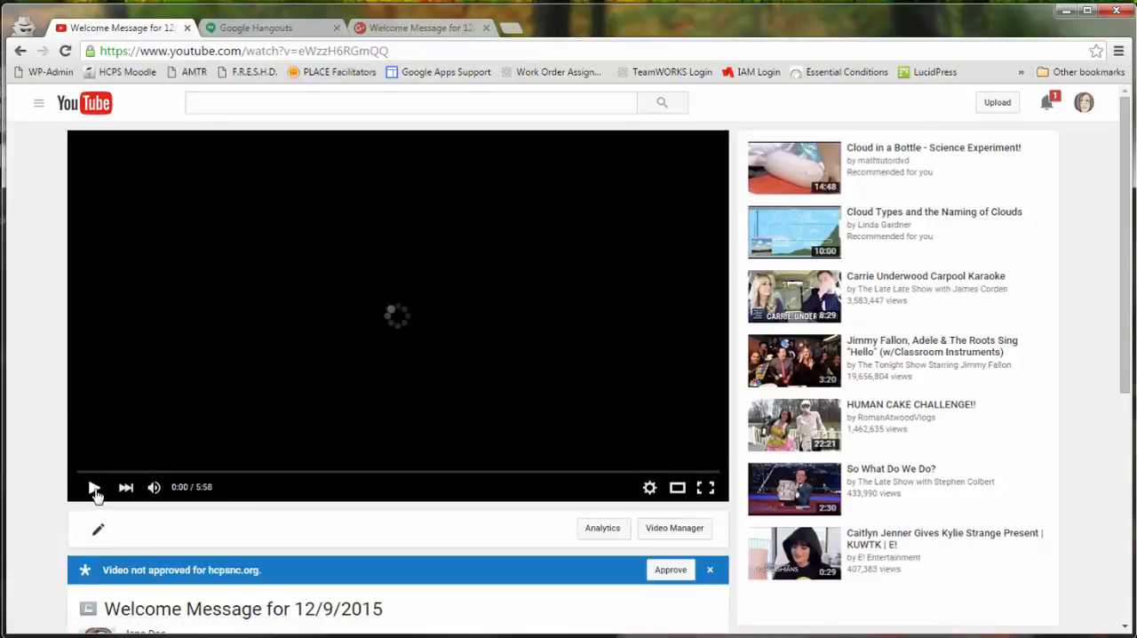
{"action": "scroll", "coordinate": [347, 525], "scroll_direction": "down", "scroll_amount": 3}
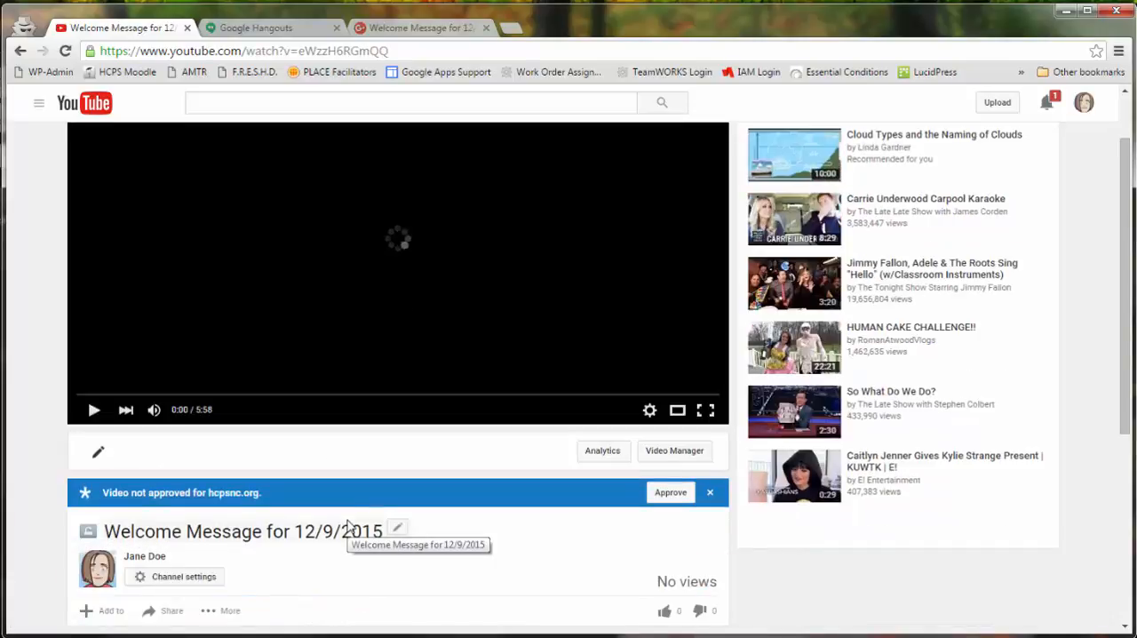
{"action": "scroll", "coordinate": [348, 524], "scroll_direction": "down", "scroll_amount": 2}
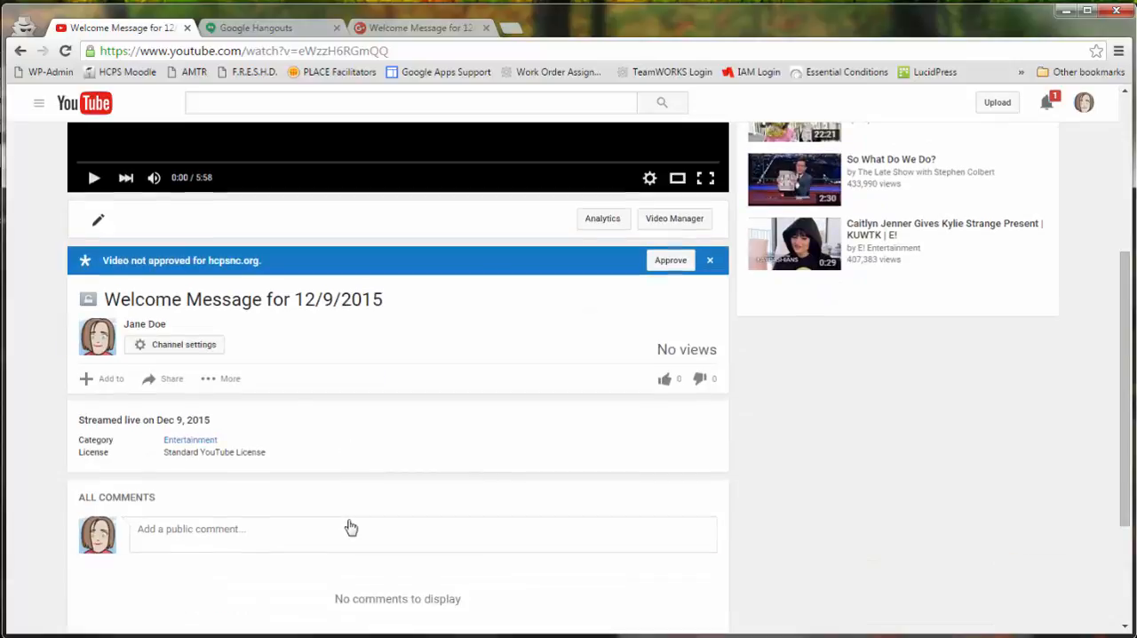
{"action": "scroll", "coordinate": [348, 520], "scroll_direction": "up", "scroll_amount": 2}
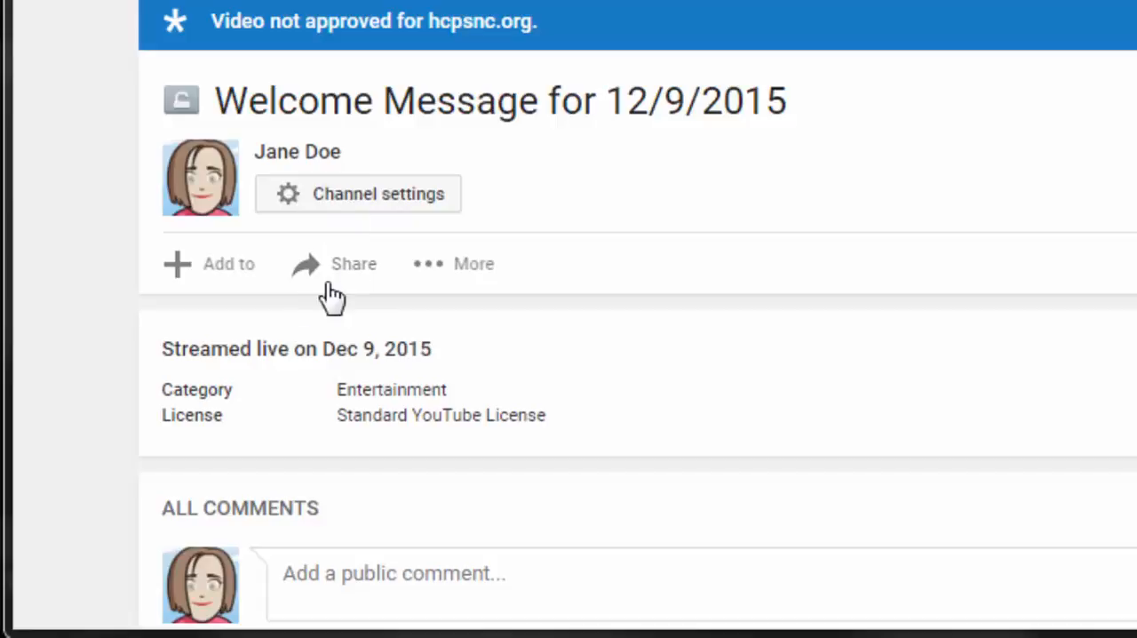
{"action": "left_click", "coordinate": [357, 272]}
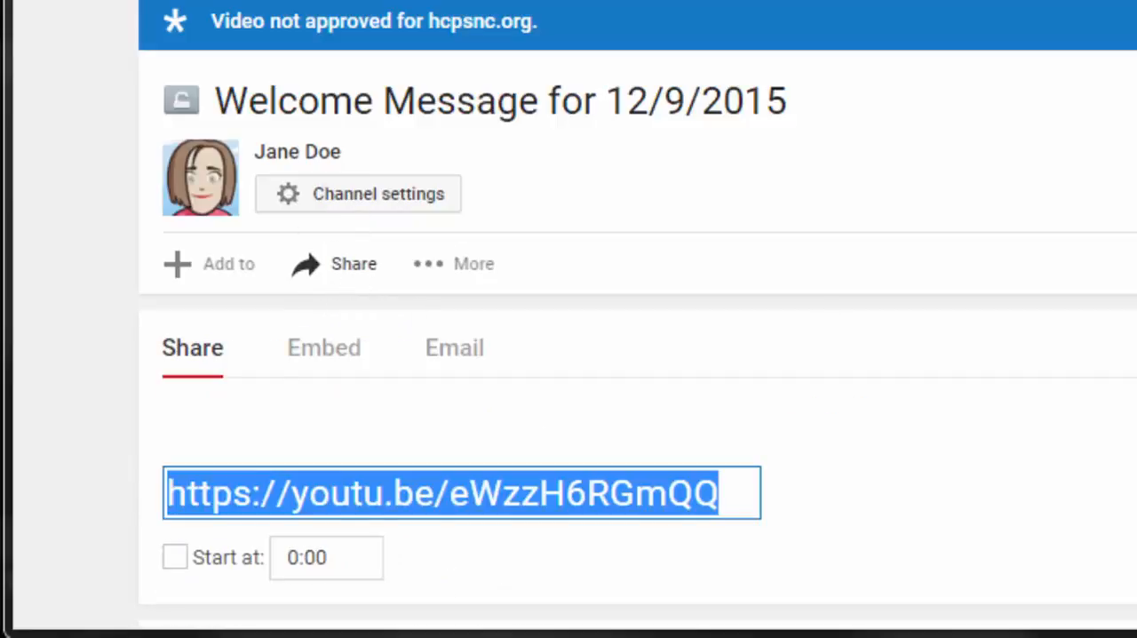
{"action": "scroll", "coordinate": [459, 246], "scroll_direction": "down", "scroll_amount": 1}
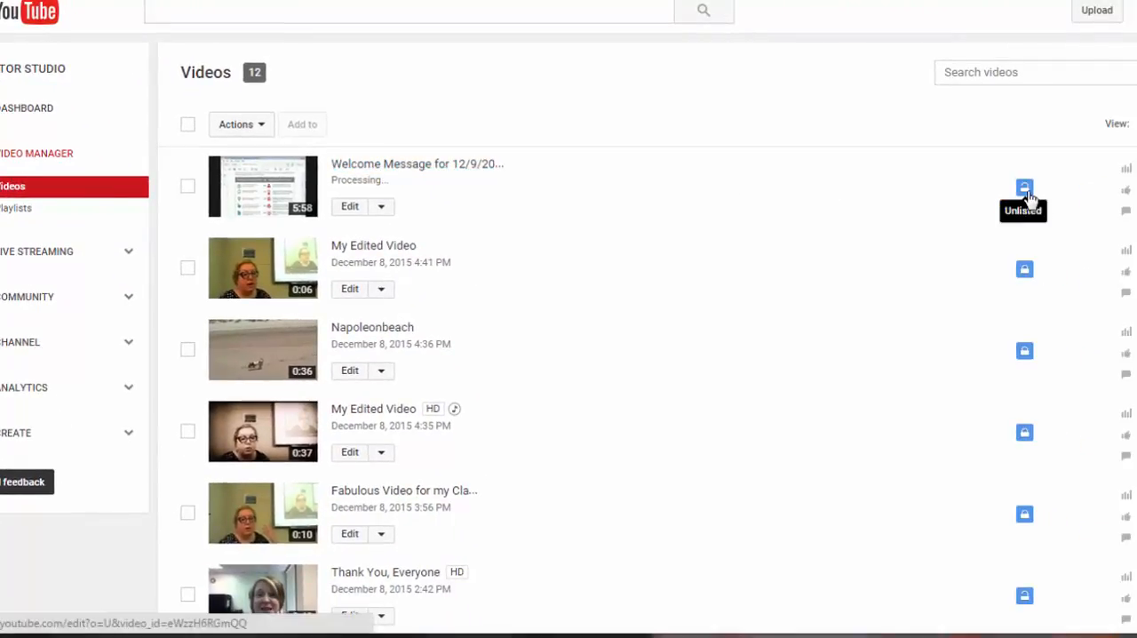
Open the Welcome Message for 12/9/2015 recording from the video list and go to its Info and Settings page.
{"action": "left_click", "coordinate": [453, 164]}
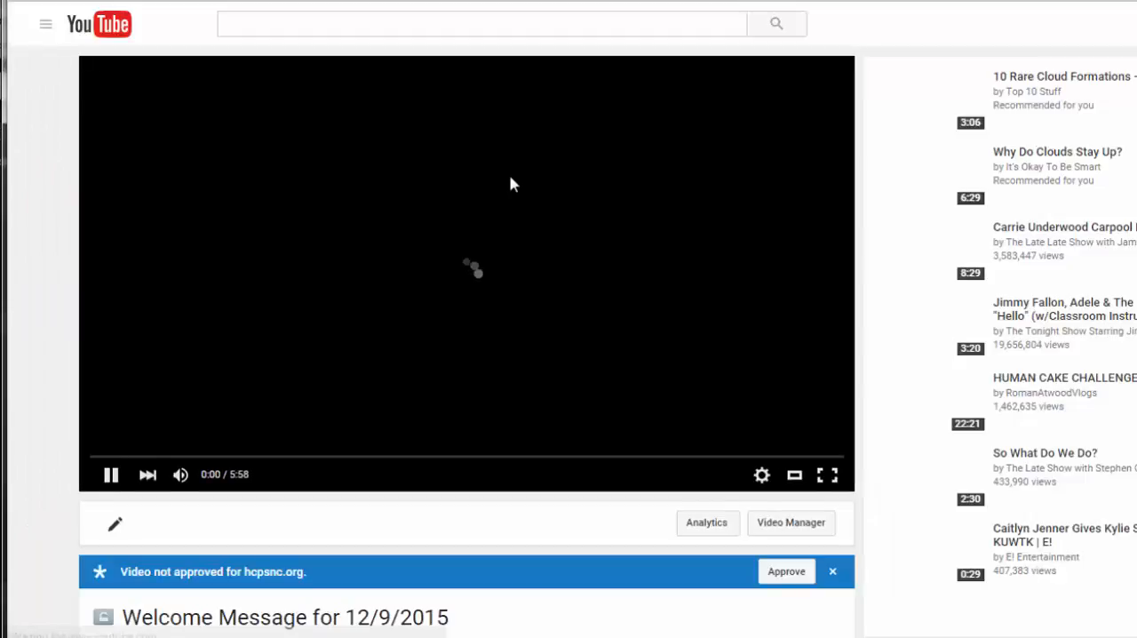
{"action": "scroll", "coordinate": [861, 309], "scroll_direction": "down", "scroll_amount": 5}
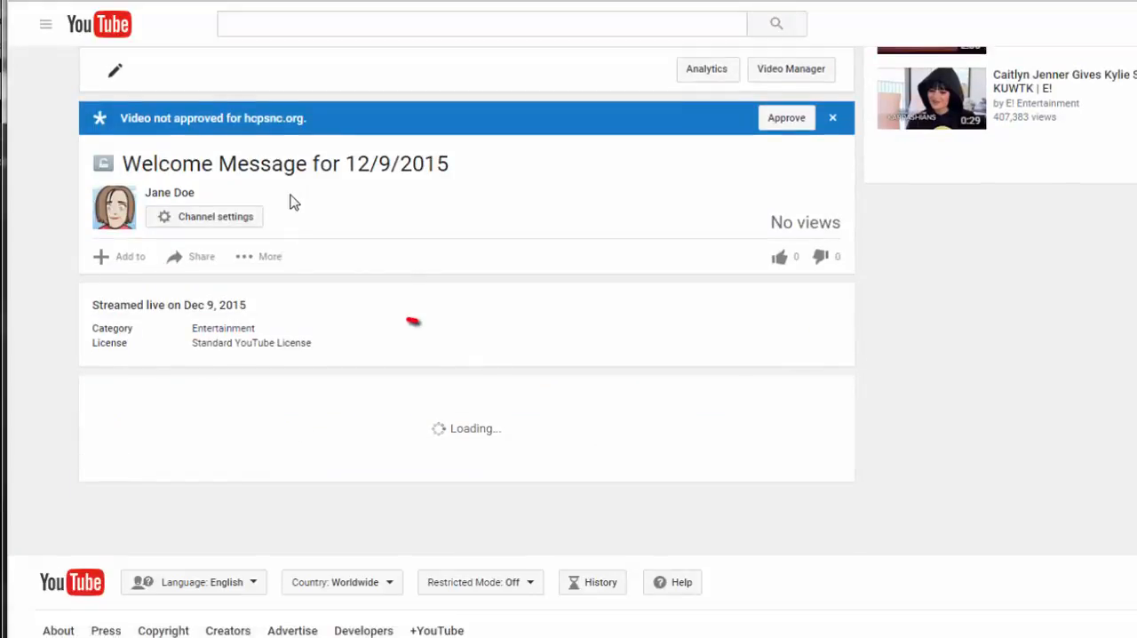
{"action": "scroll", "coordinate": [413, 320], "scroll_direction": "up", "scroll_amount": 2}
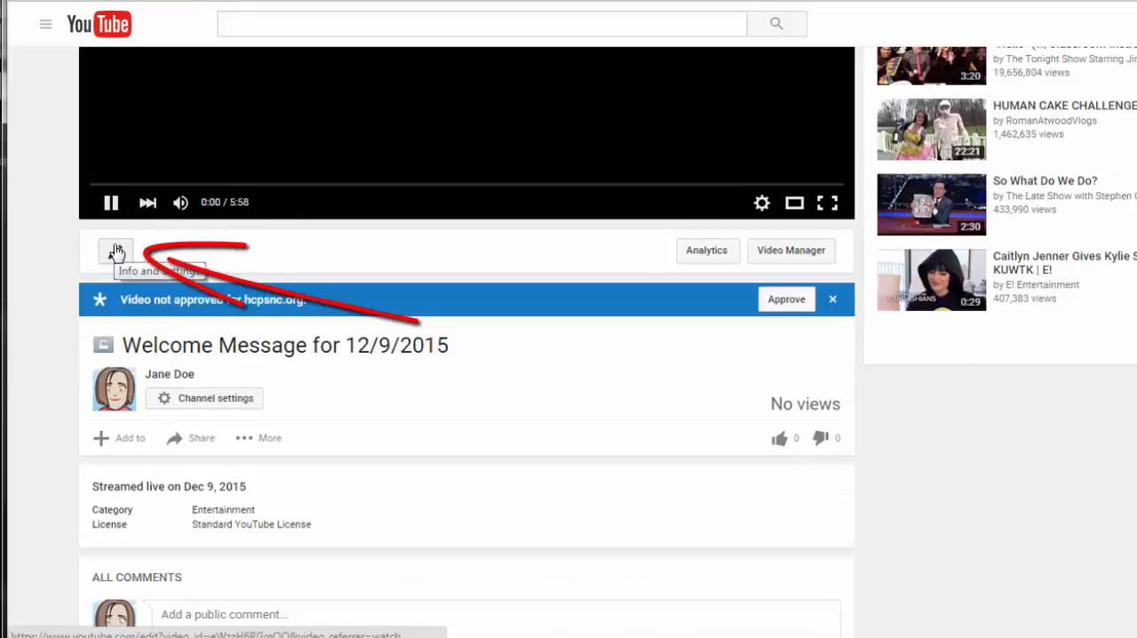
{"action": "left_click", "coordinate": [117, 251]}
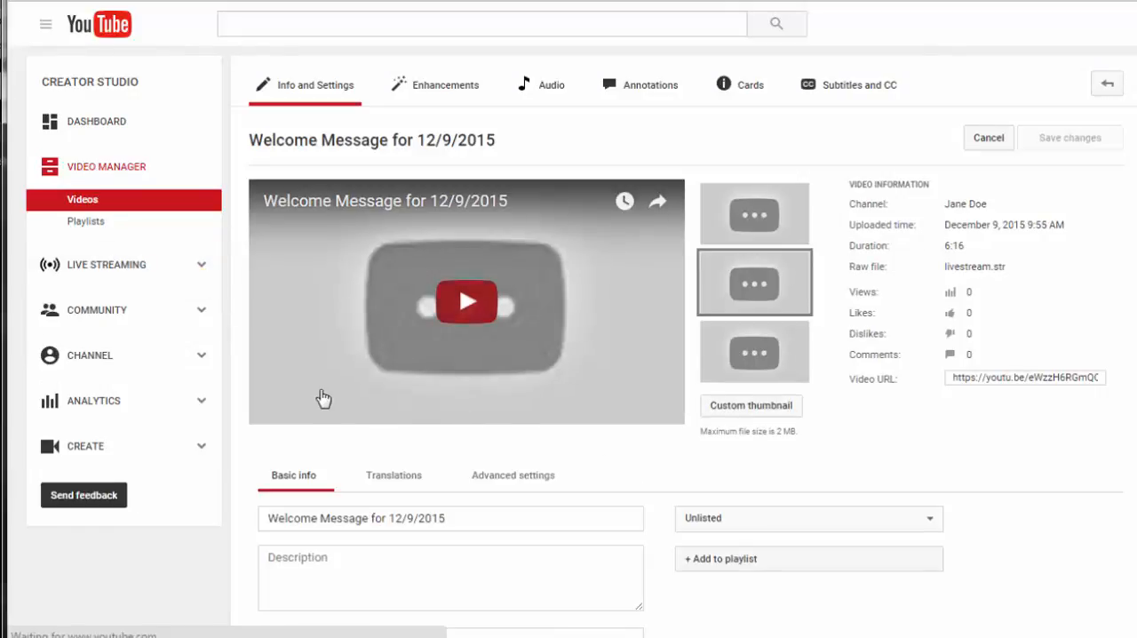
Review the recording's privacy choices and its title and description fields in the basic info.
{"action": "scroll", "coordinate": [1047, 431], "scroll_direction": "down", "scroll_amount": 2}
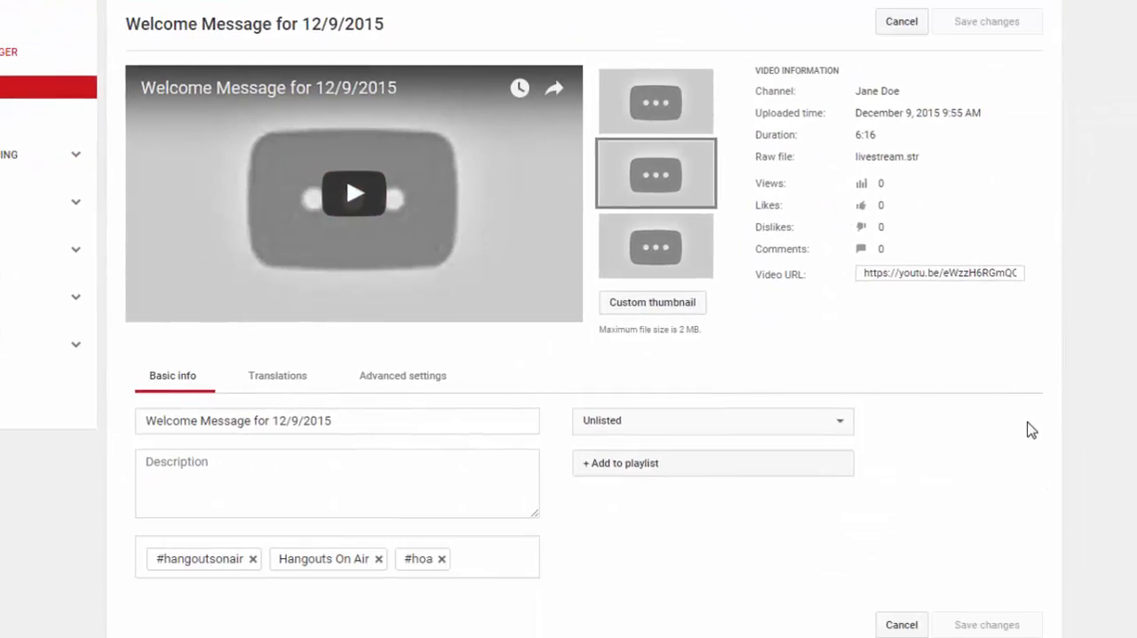
{"action": "scroll", "coordinate": [1030, 430], "scroll_direction": "down", "scroll_amount": 2}
{"action": "left_click", "coordinate": [846, 327]}
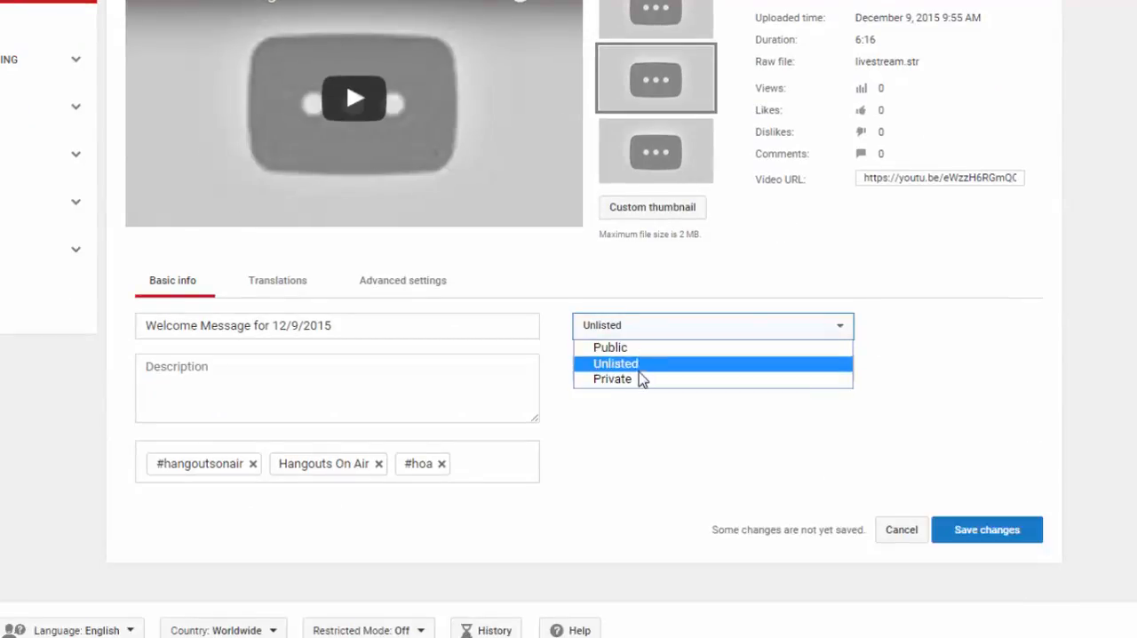
{"action": "left_click", "coordinate": [950, 345]}
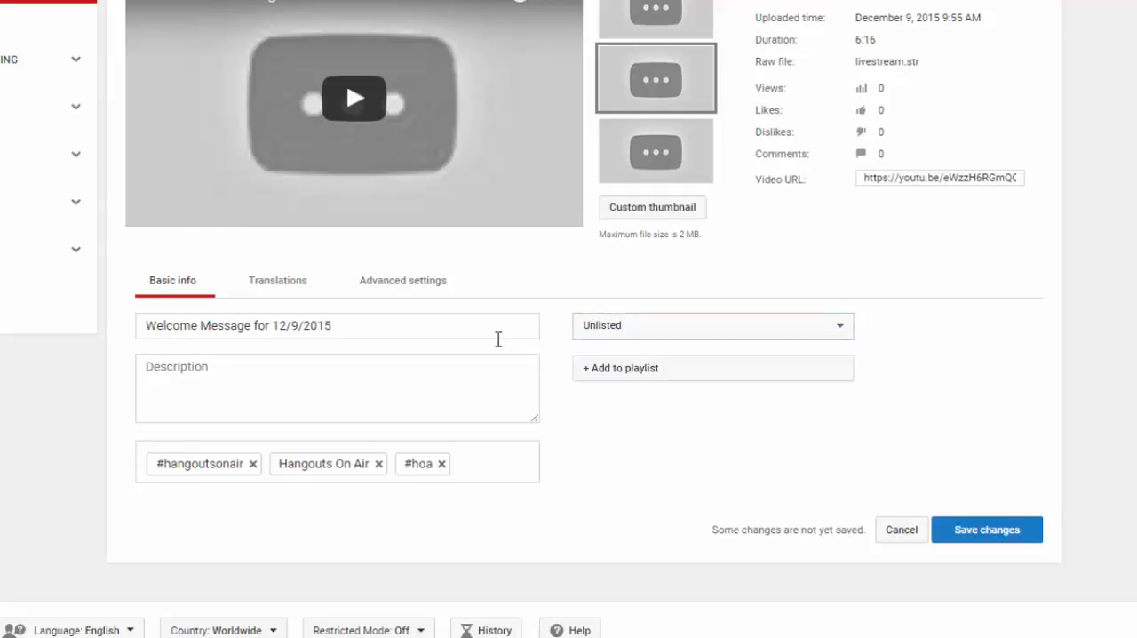
{"action": "left_click", "coordinate": [361, 332]}
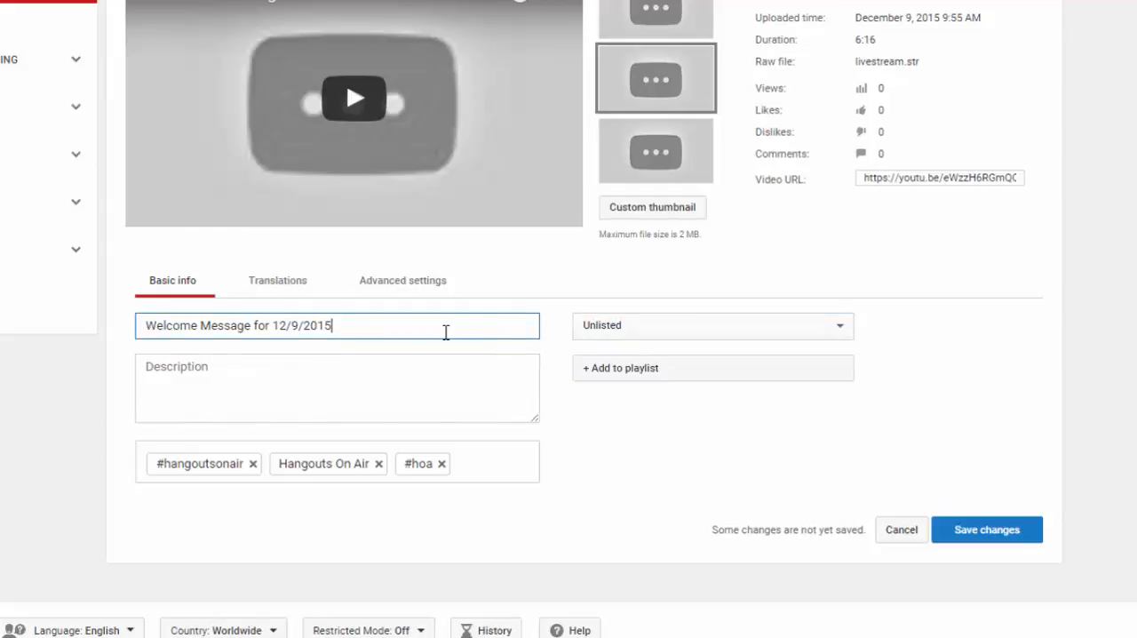
{"action": "left_click", "coordinate": [307, 367]}
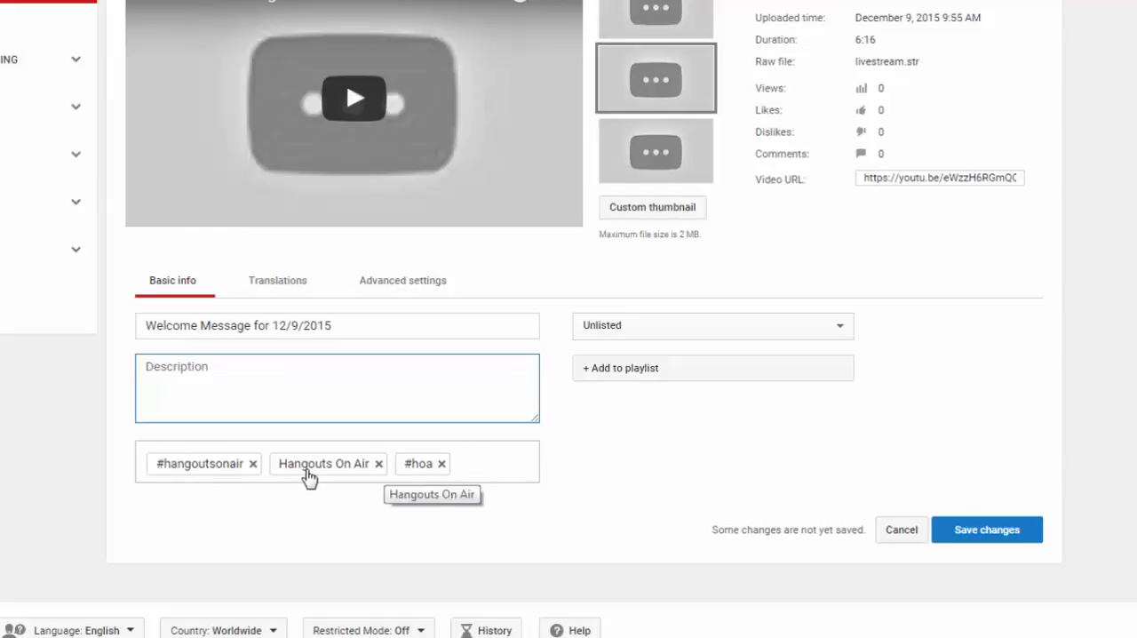
Remove the #hangoutsonair, Hangouts On Air and #hoa tags from the recording.
{"action": "left_click", "coordinate": [254, 463]}
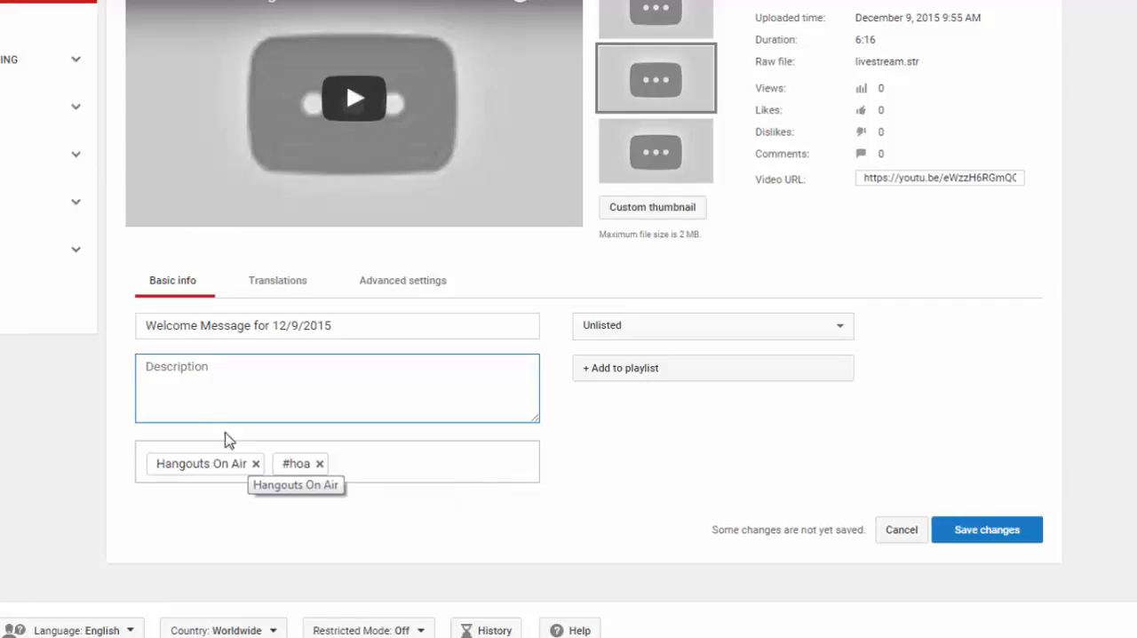
{"action": "left_click", "coordinate": [257, 464]}
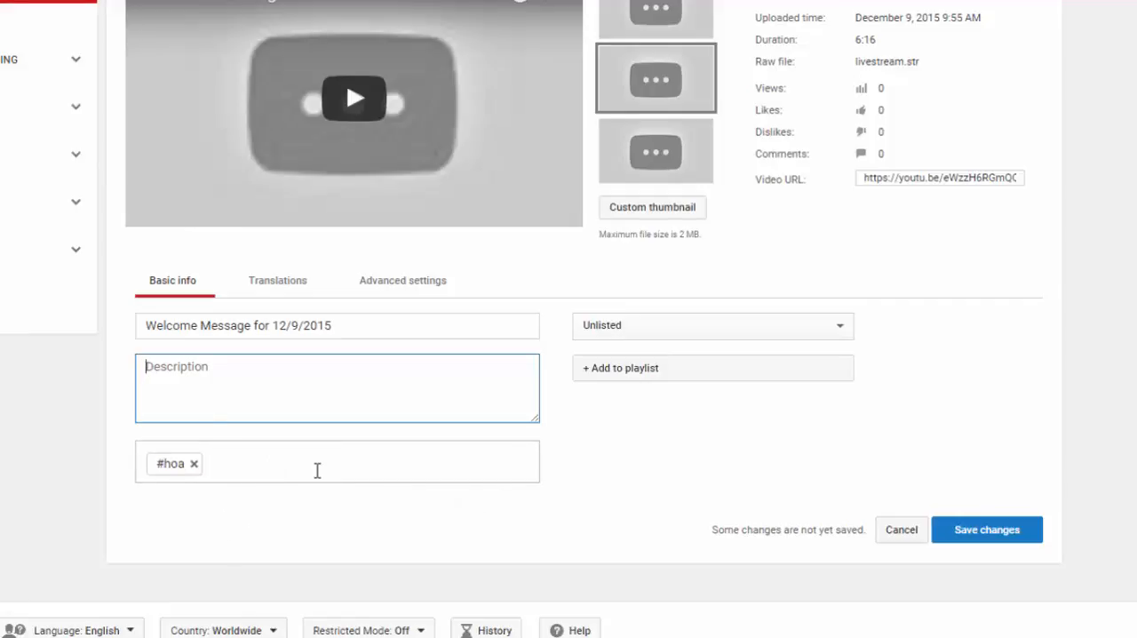
{"action": "left_click", "coordinate": [194, 463]}
{"action": "left_click", "coordinate": [253, 471]}
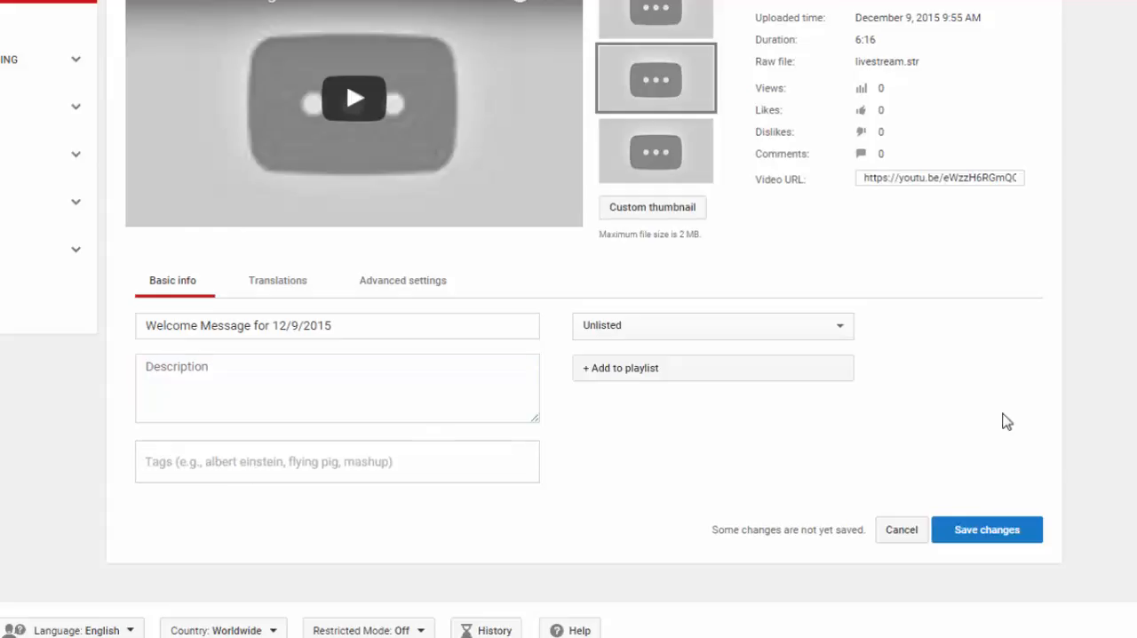
Check the recording's privacy setting, select its video URL and save the changes.
{"action": "left_click", "coordinate": [843, 325]}
{"action": "left_click", "coordinate": [845, 327]}
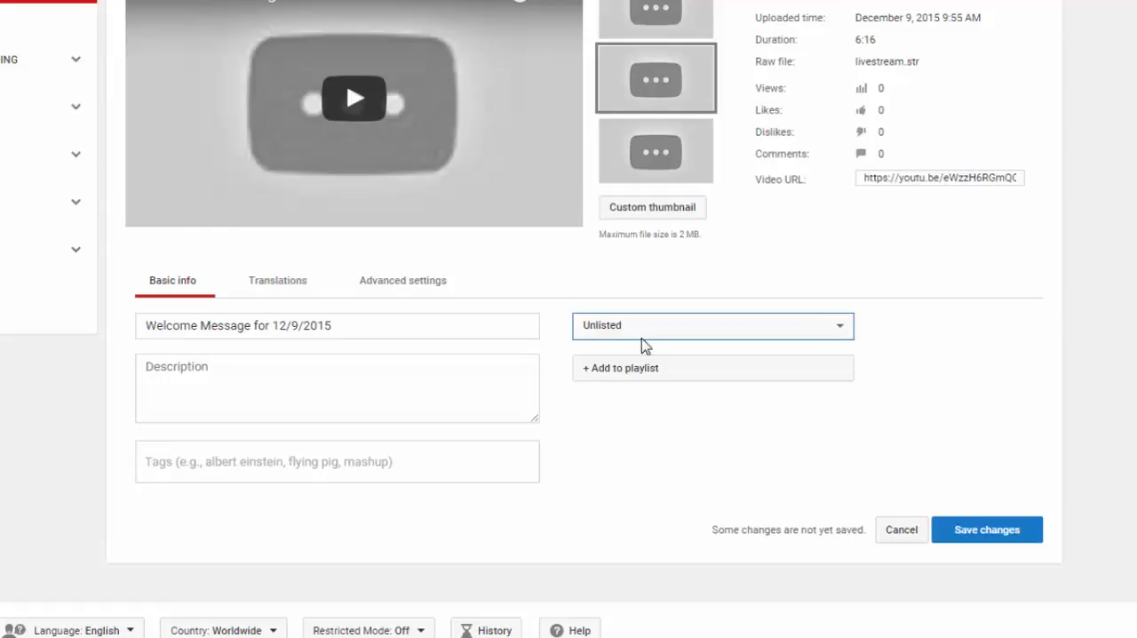
{"action": "left_click", "coordinate": [1015, 177]}
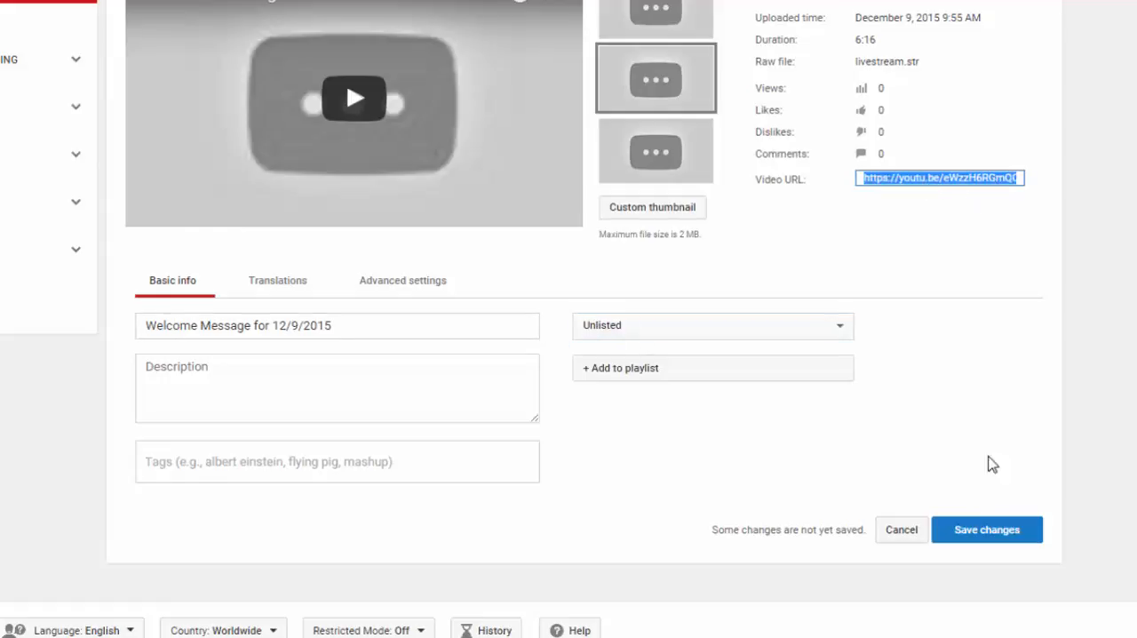
{"action": "left_click", "coordinate": [984, 531]}
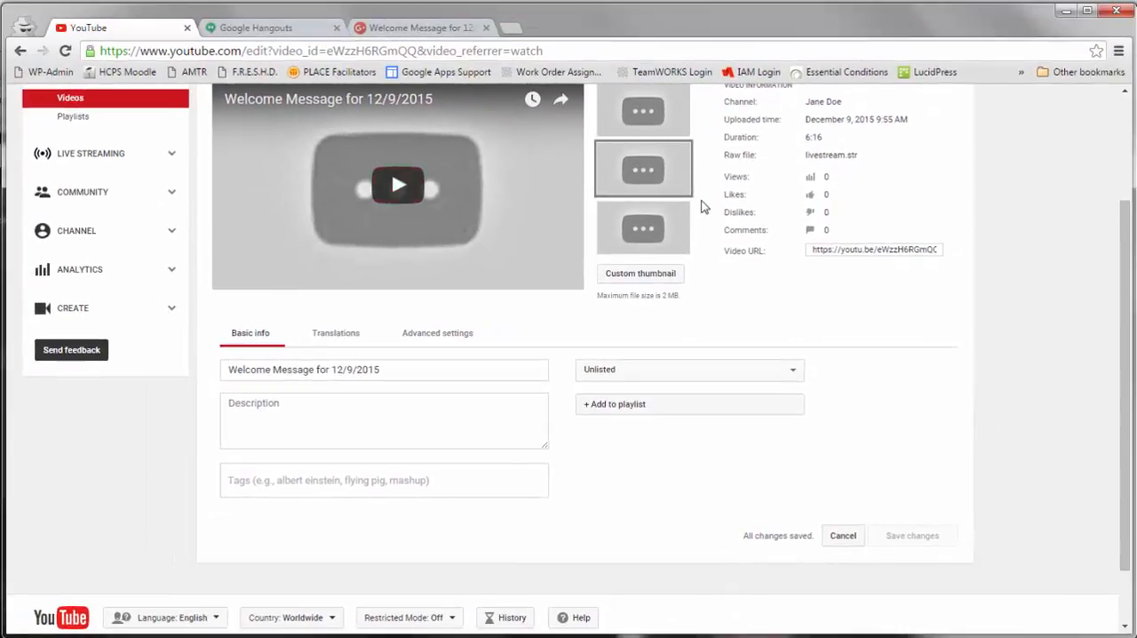
Return to the video list and reopen the Welcome Message for 12/9/2015 recording for editing.
{"action": "scroll", "coordinate": [844, 293], "scroll_direction": "up", "scroll_amount": 1}
{"action": "scroll", "coordinate": [848, 295], "scroll_direction": "up", "scroll_amount": 1}
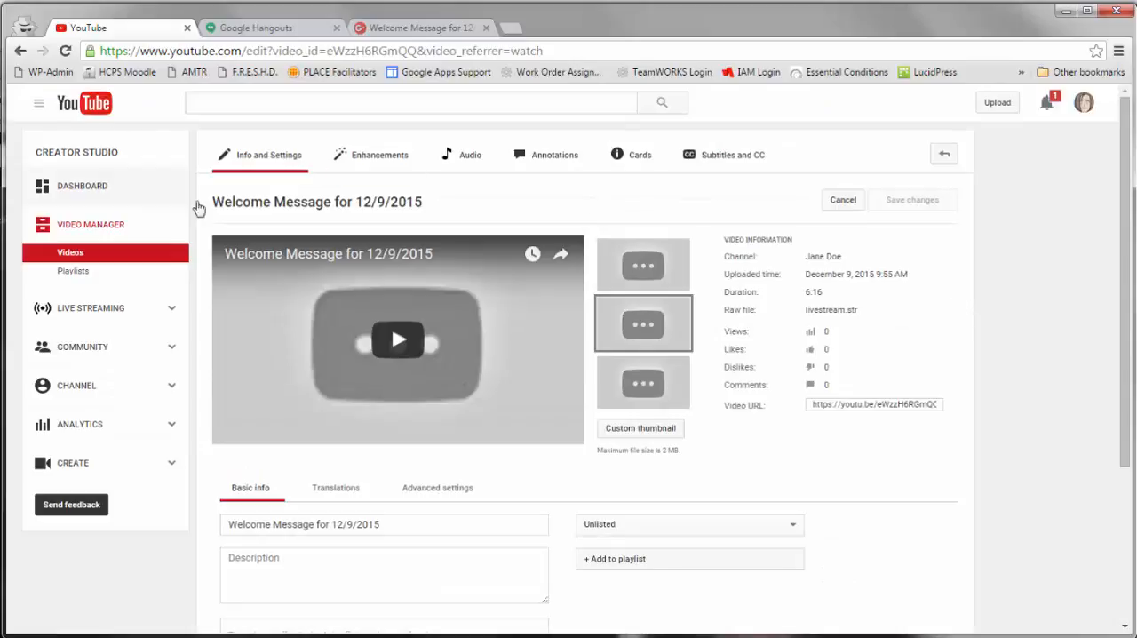
{"action": "left_click", "coordinate": [71, 254]}
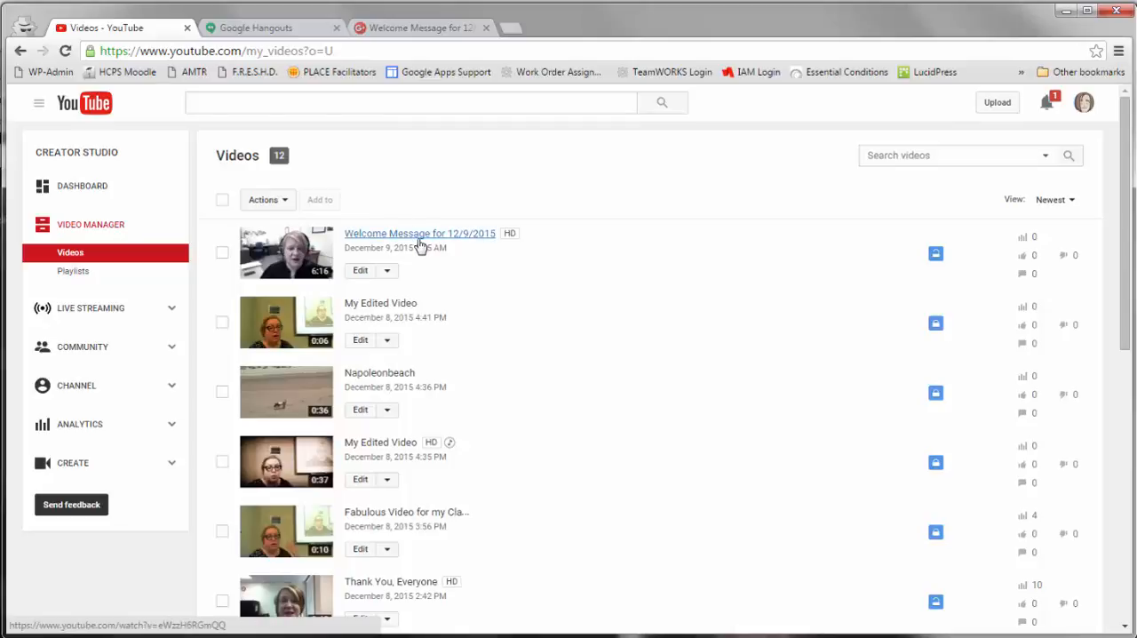
{"action": "left_click", "coordinate": [361, 271]}
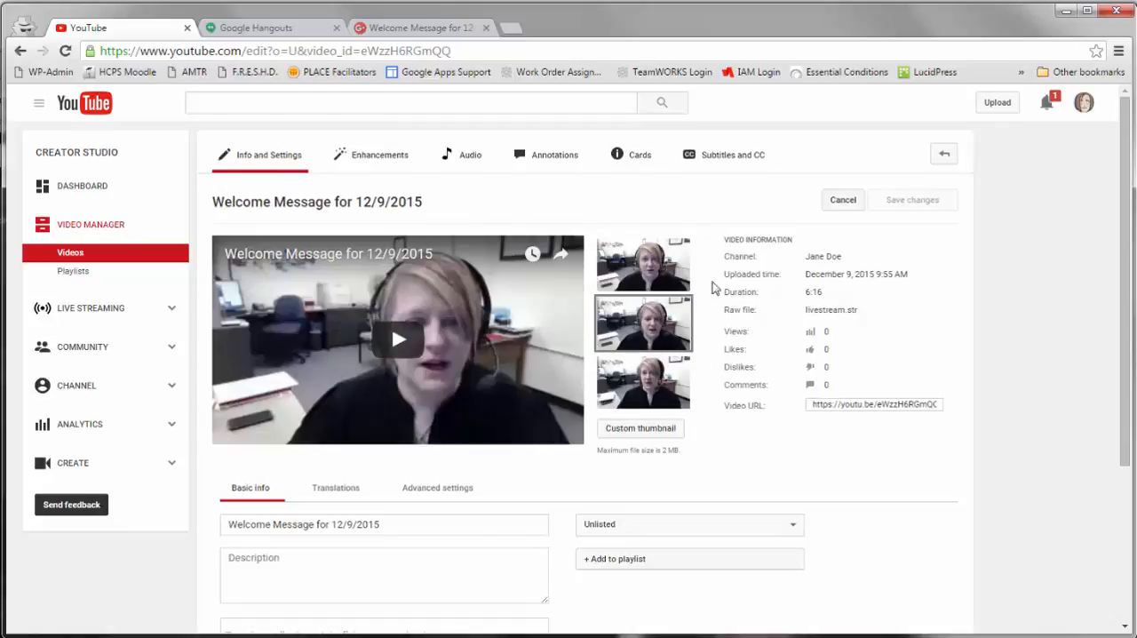
Select the recording's full video URL in the video information.
{"action": "scroll", "coordinate": [817, 451], "scroll_direction": "down", "scroll_amount": 1}
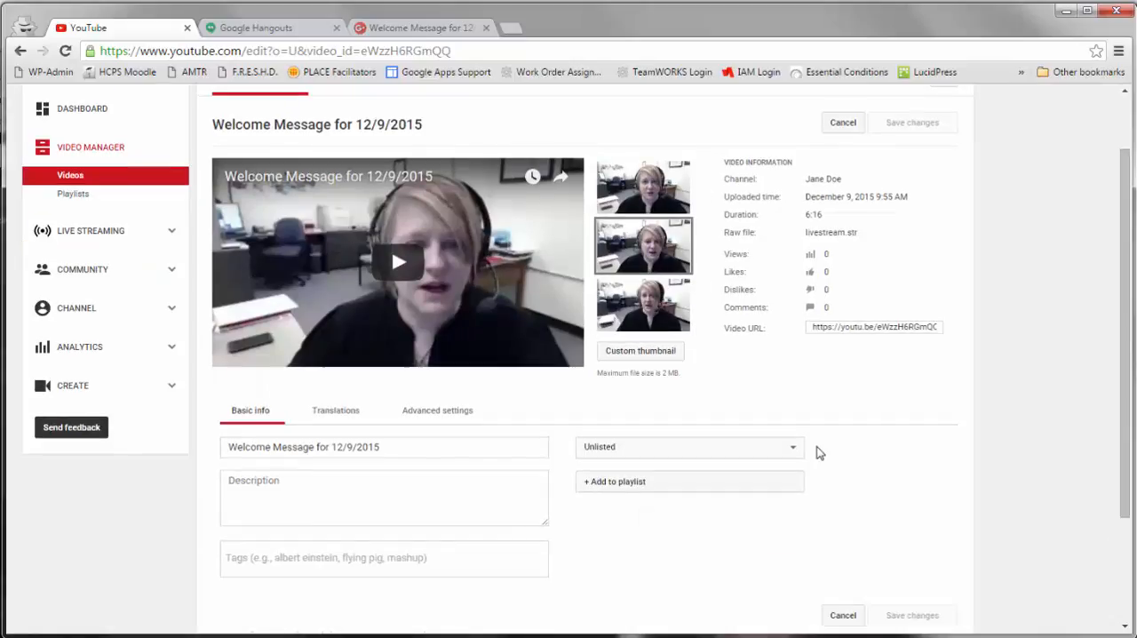
{"action": "left_click", "coordinate": [859, 336]}
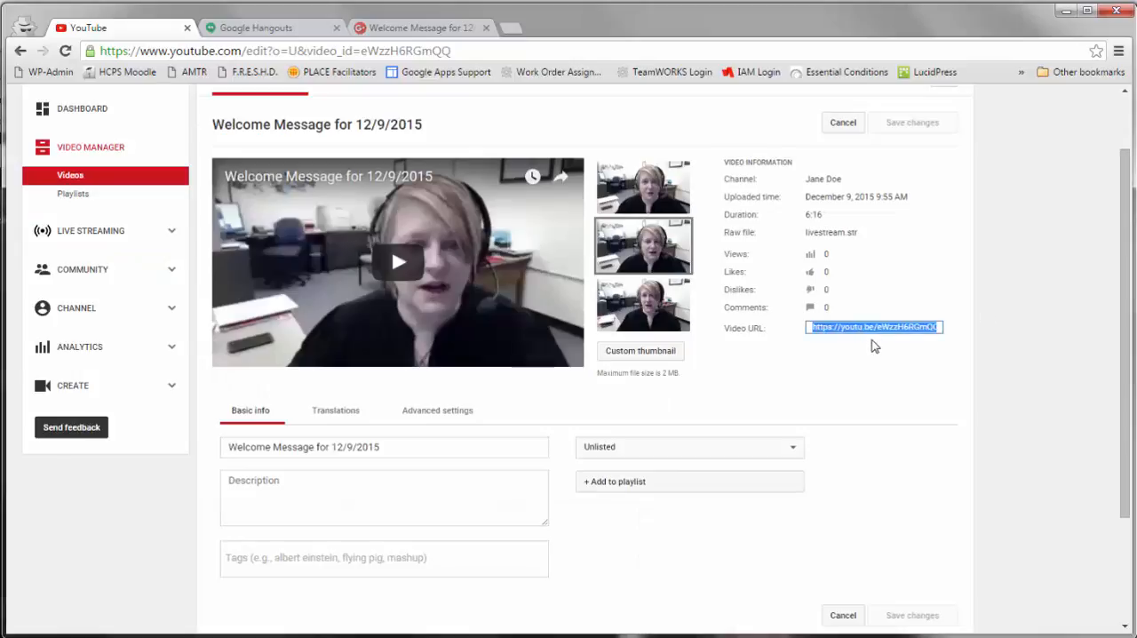
{"action": "scroll", "coordinate": [873, 345], "scroll_direction": "up", "scroll_amount": 1}
{"action": "scroll", "coordinate": [897, 422], "scroll_direction": "down", "scroll_amount": 1}
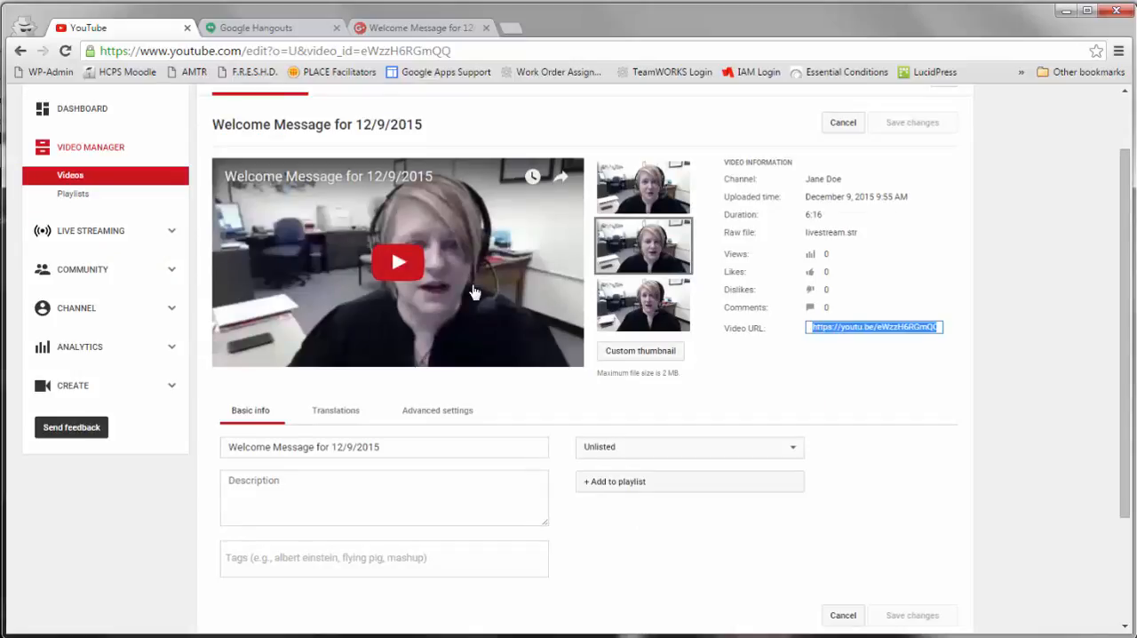
Preview the recording by skipping ahead to 4:15, playing the screenshared PDF part and pausing at 4:28.
{"action": "left_click", "coordinate": [406, 269]}
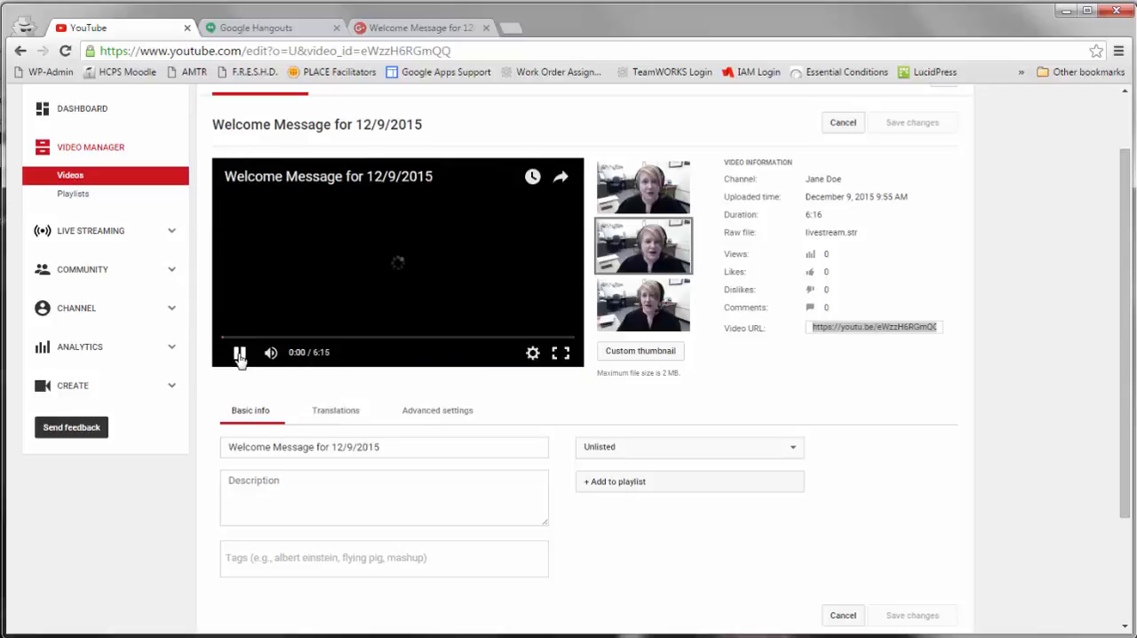
{"action": "left_click", "coordinate": [236, 354]}
{"action": "left_click_drag", "start_coordinate": [228, 340], "coordinate": [461, 338]}
{"action": "scroll", "coordinate": [513, 413], "scroll_direction": "up", "scroll_amount": 1}
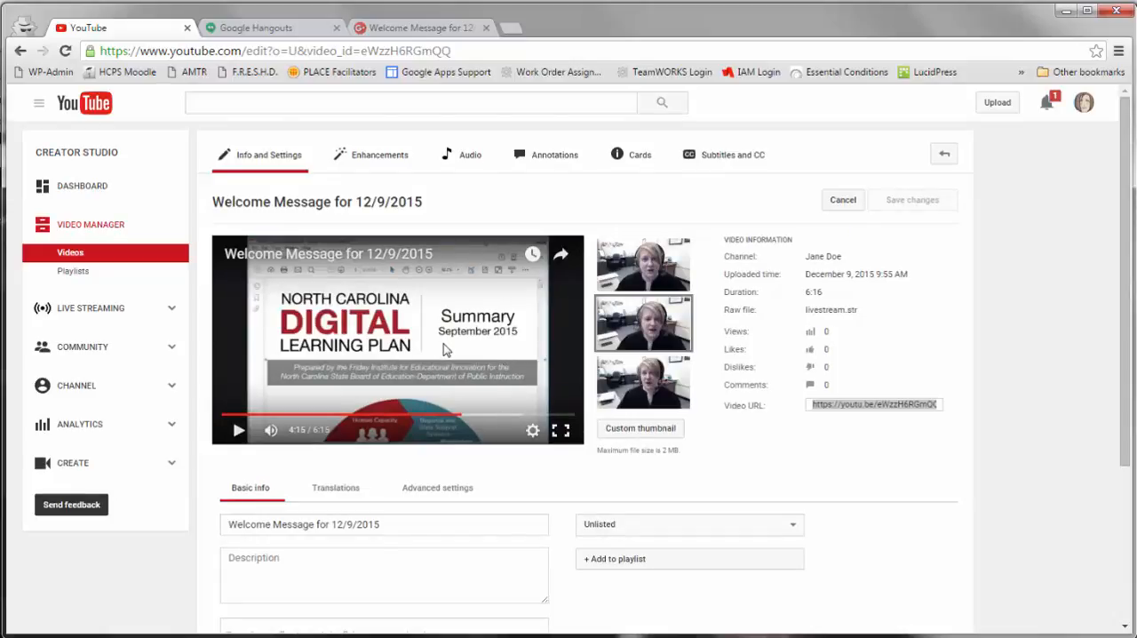
{"action": "left_click", "coordinate": [238, 431]}
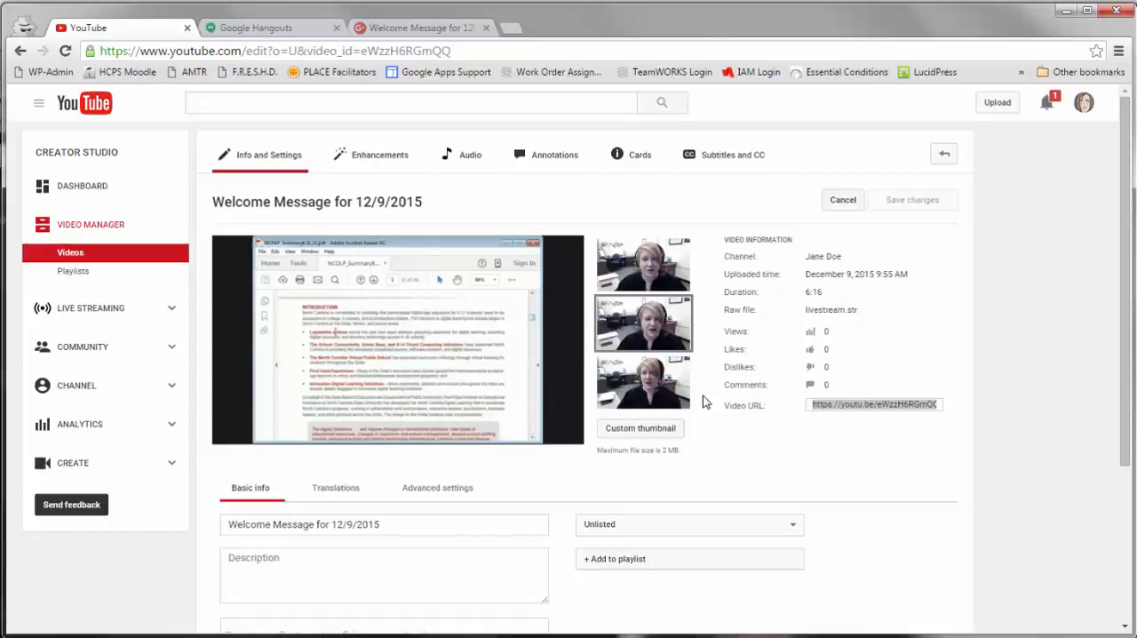
{"action": "left_click", "coordinate": [239, 431]}
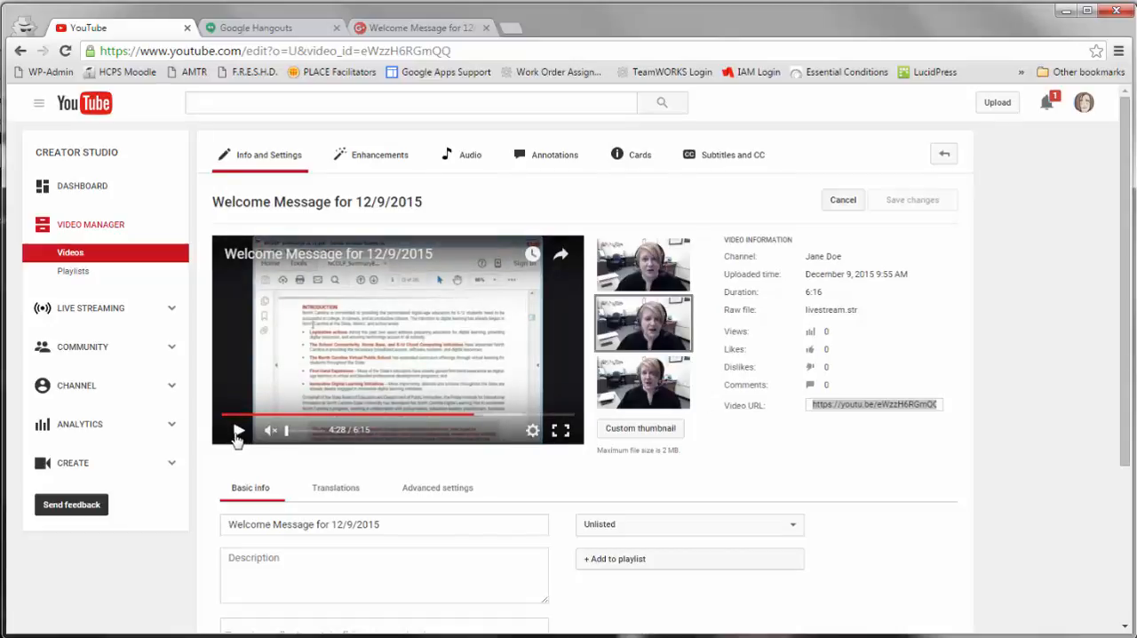